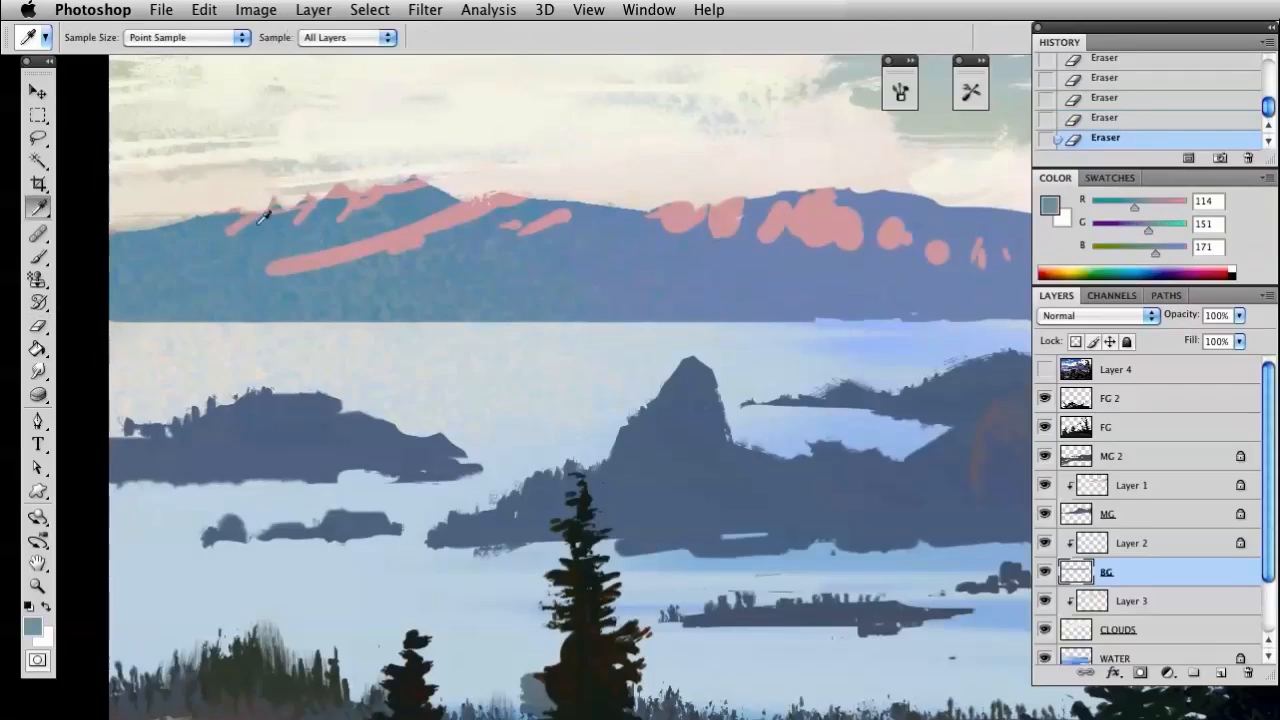
# Choose the 90 px speckled brush, reduce it to 40 px, and paint treetop texture along the left part of the distant ridge
pyautogui.rightClick(250, 210)
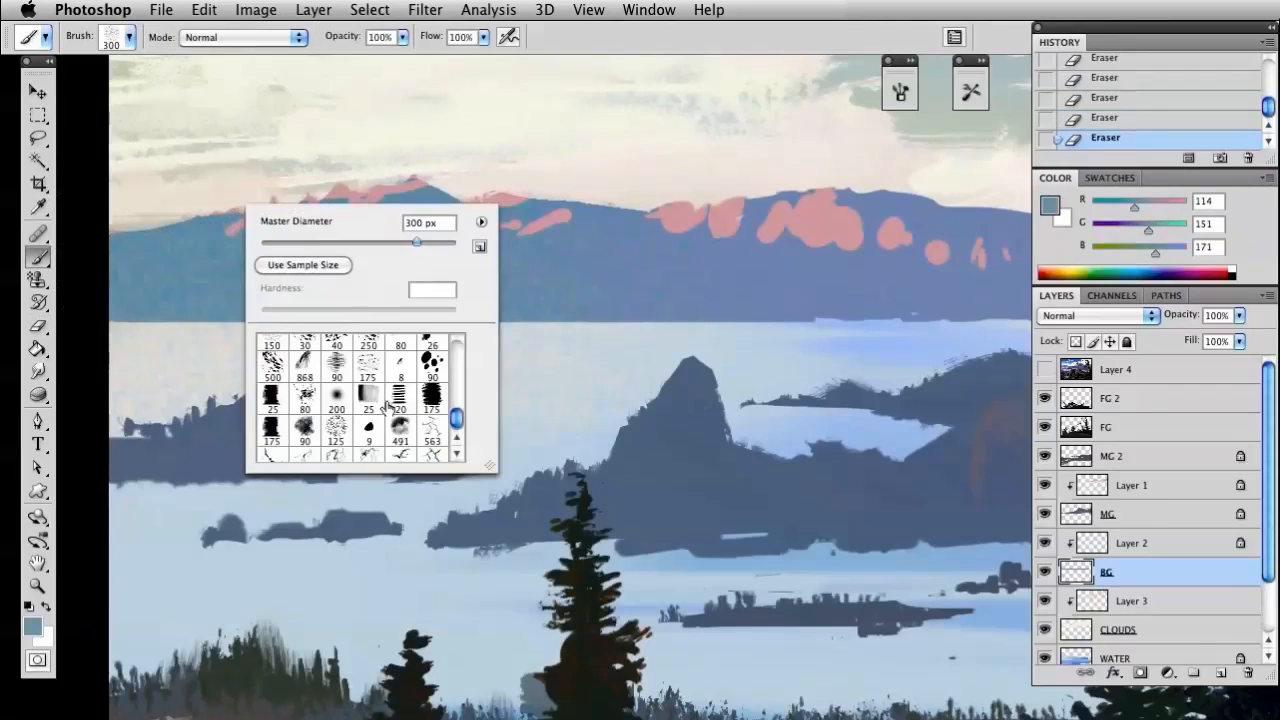
pyautogui.click(432, 365)
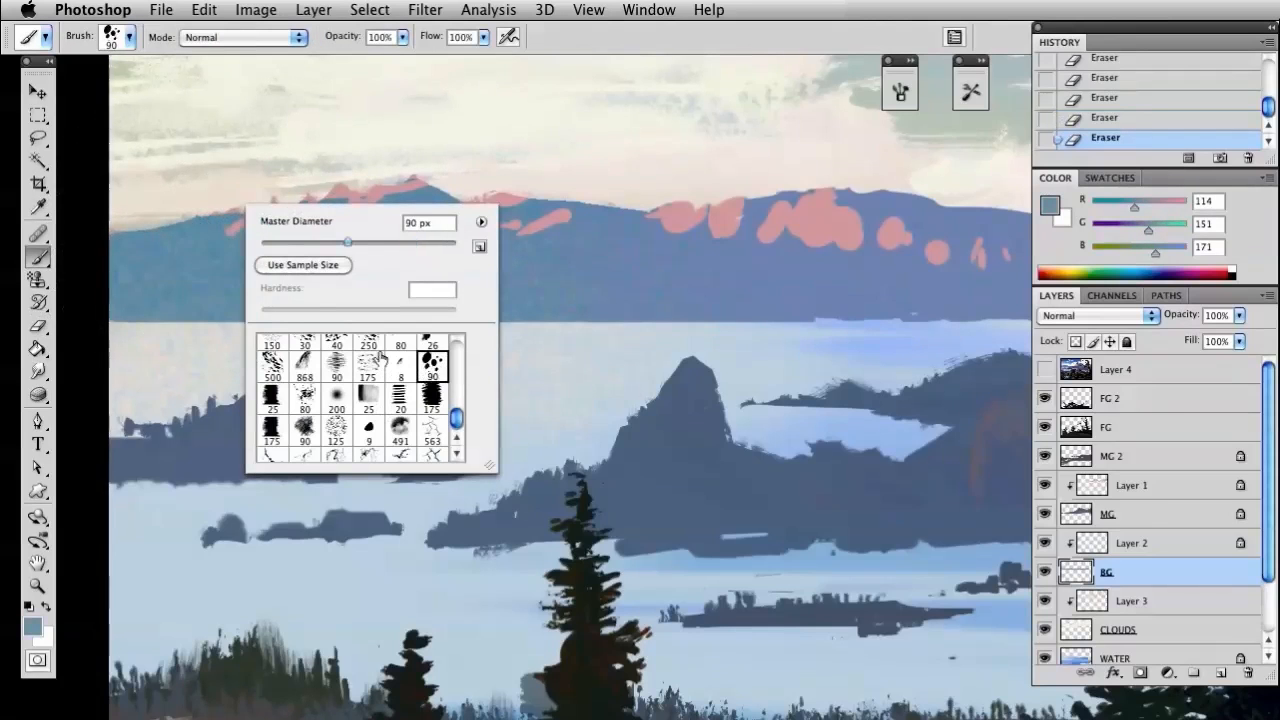
pyautogui.moveTo(306, 243); pyautogui.dragTo(299, 242)
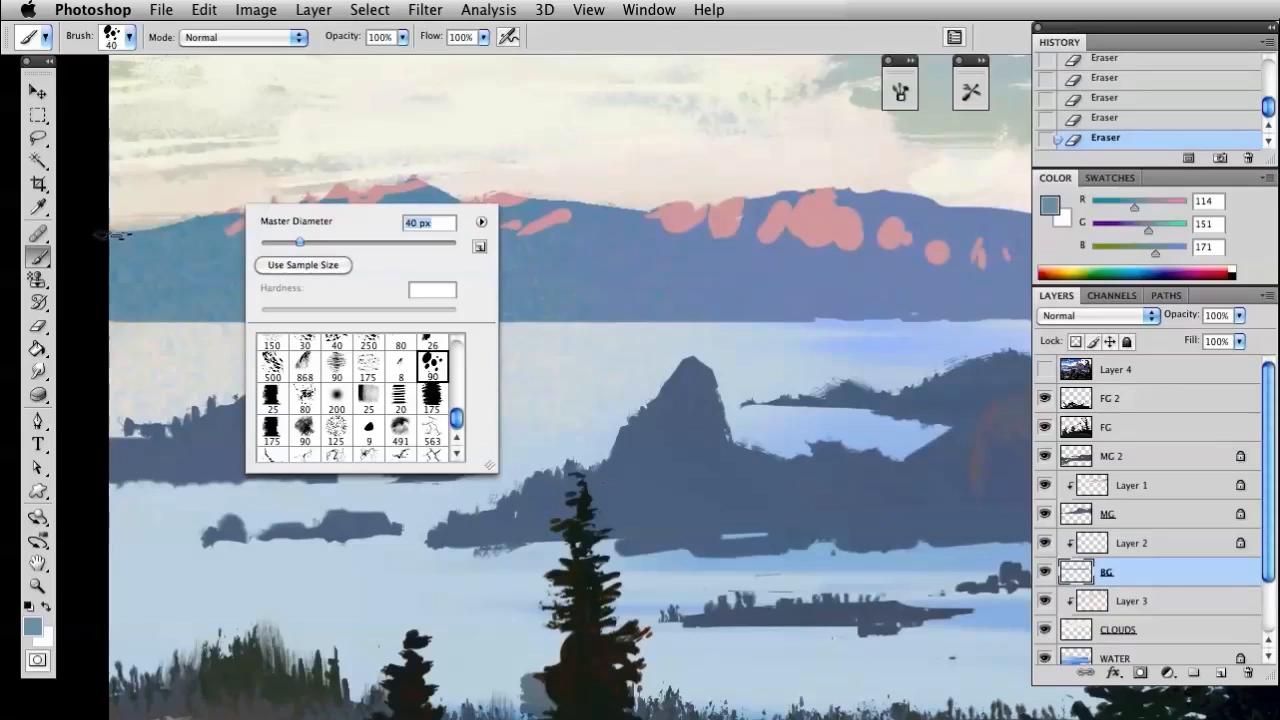
pyautogui.click(150, 234)
pyautogui.moveTo(154, 238)
pyautogui.mouseDown()
pyautogui.moveTo(258, 217)
pyautogui.moveTo(292, 202)
pyautogui.moveTo(290, 183)
pyautogui.moveTo(283, 227)
pyautogui.moveTo(300, 185)
pyautogui.moveTo(320, 222)
pyautogui.moveTo(262, 200)
pyautogui.mouseUp()
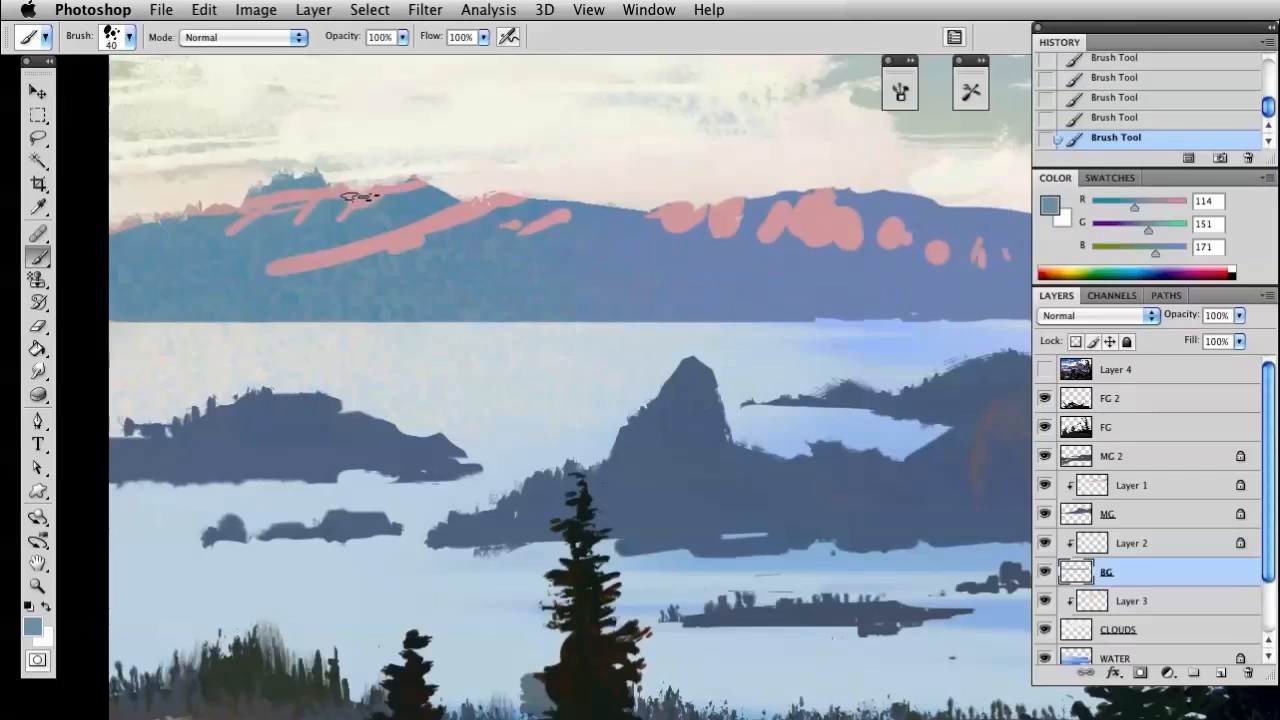
# Hide Layer 2 and continue the rough treetop texture along the distant ridge toward the right-hand hill on BG
pyautogui.click(1044, 543)
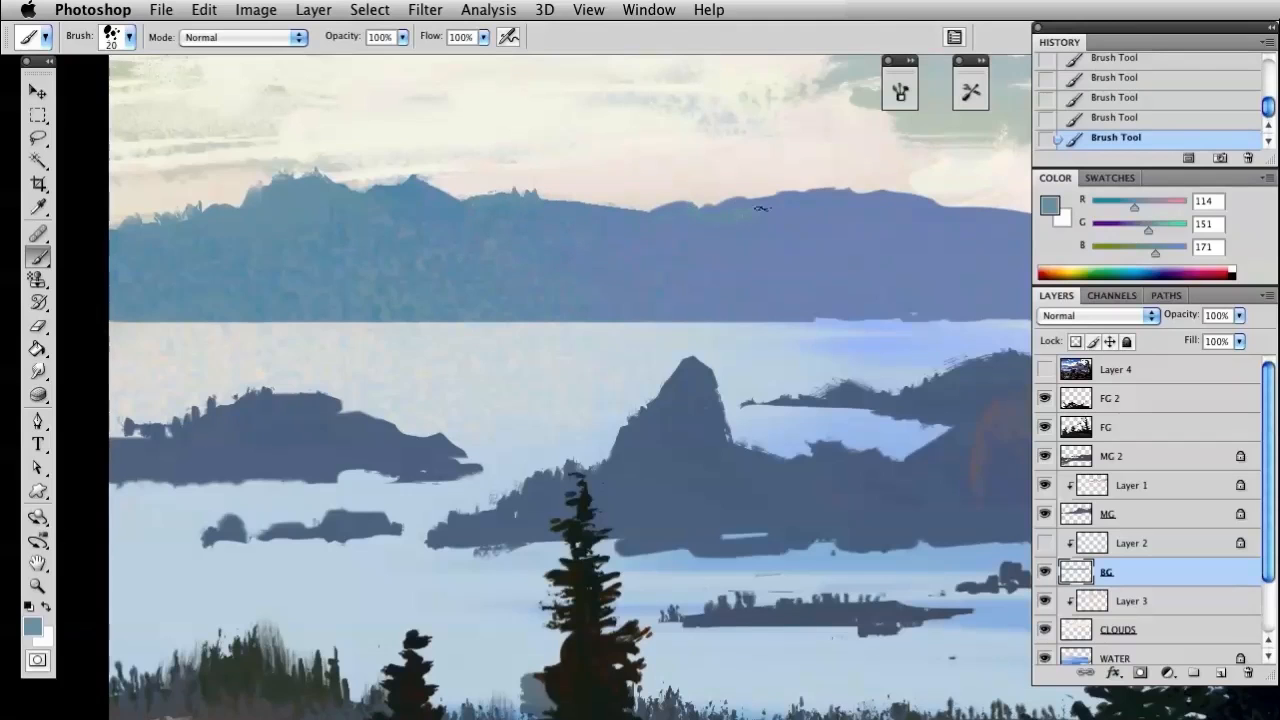
pyautogui.moveTo(812, 233)
pyautogui.mouseDown()
pyautogui.moveTo(555, 319)
pyautogui.moveTo(575, 277)
pyautogui.moveTo(530, 277)
pyautogui.moveTo(551, 267)
pyautogui.moveTo(641, 279)
pyautogui.moveTo(648, 267)
pyautogui.moveTo(648, 284)
pyautogui.moveTo(772, 293)
pyautogui.moveTo(718, 293)
pyautogui.mouseUp()
pyautogui.press(']')
pyautogui.click(575, 267)
# Erase uneven bits along the top edge of the right-hand distant hill with the 20 px Eraser
pyautogui.press('e')
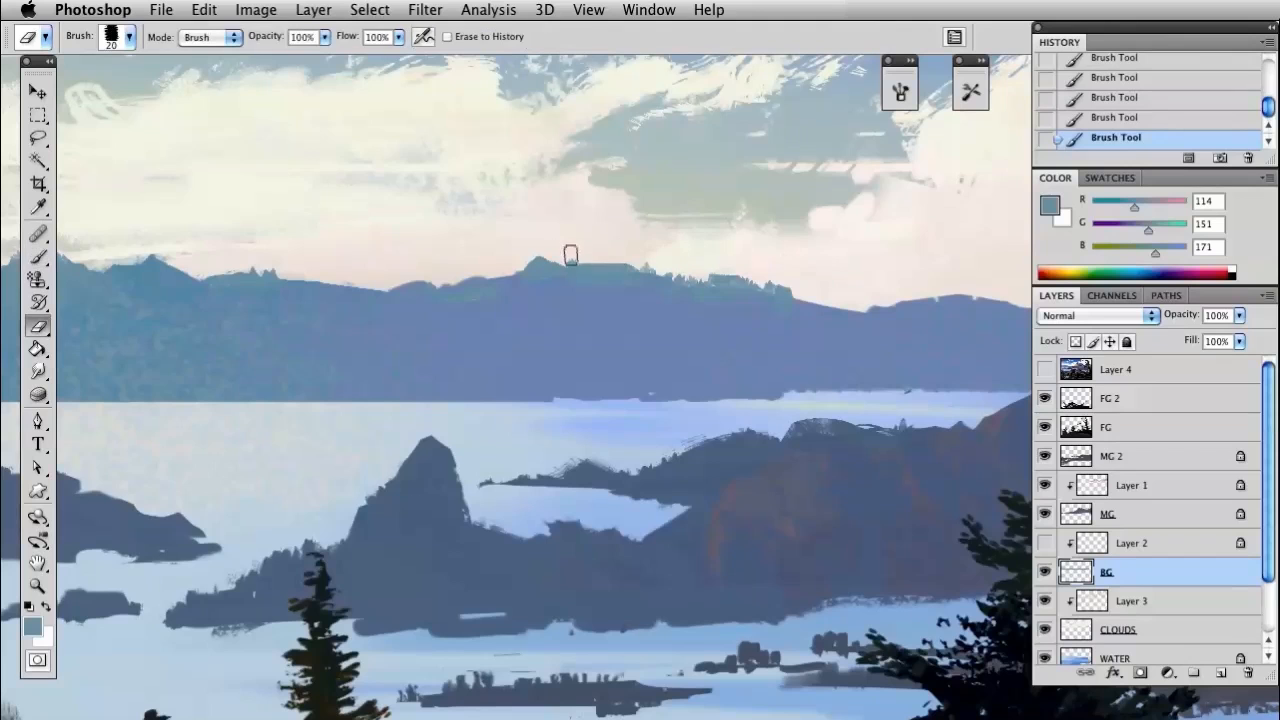
pyautogui.moveTo(679, 268)
pyautogui.mouseDown()
pyautogui.moveTo(790, 282)
pyautogui.moveTo(766, 280)
pyautogui.moveTo(766, 303)
pyautogui.moveTo(690, 308)
pyautogui.mouseUp()
pyautogui.click(867, 302)
pyautogui.click(858, 300)
pyautogui.moveTo(512, 286)
pyautogui.mouseDown()
pyautogui.moveTo(881, 330)
pyautogui.moveTo(846, 314)
pyautogui.mouseUp()
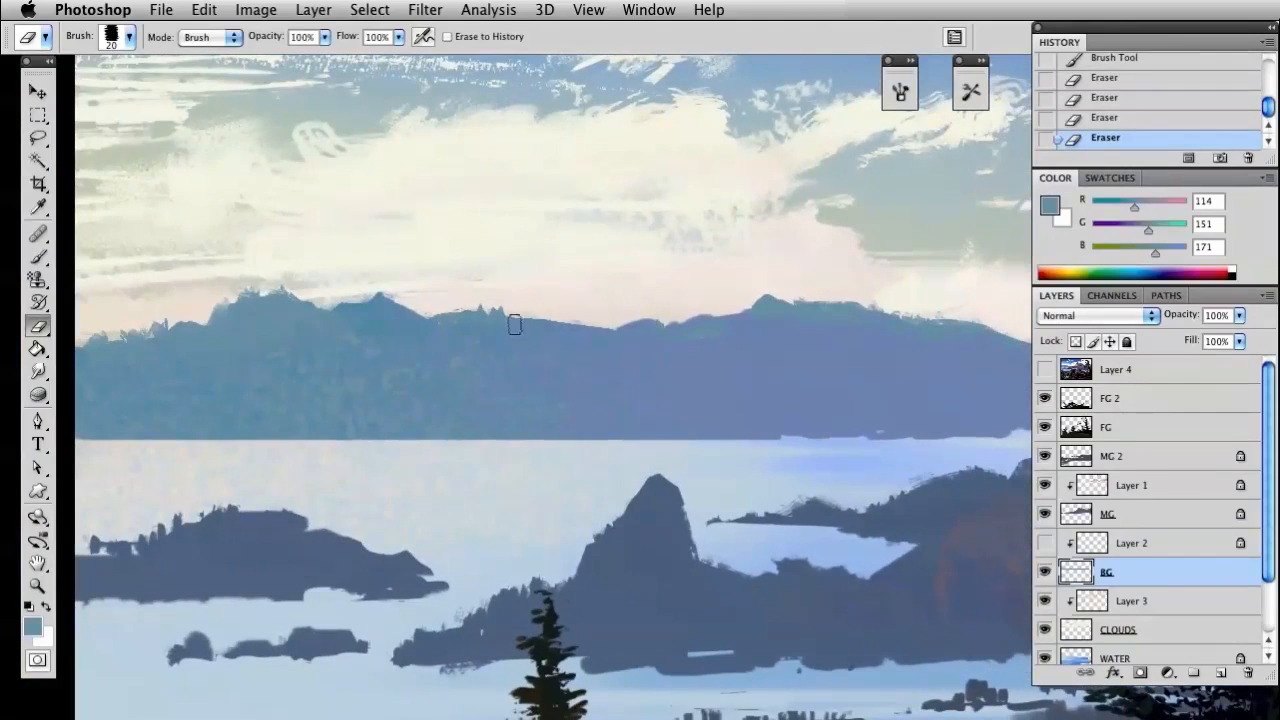
# Build up the second peak of the left mountain and reshape its descending slope with brush and Eraser strokes
pyautogui.press('b')
pyautogui.moveTo(355, 310)
pyautogui.mouseDown()
pyautogui.moveTo(391, 297)
pyautogui.moveTo(420, 313)
pyautogui.moveTo(423, 300)
pyautogui.mouseUp()
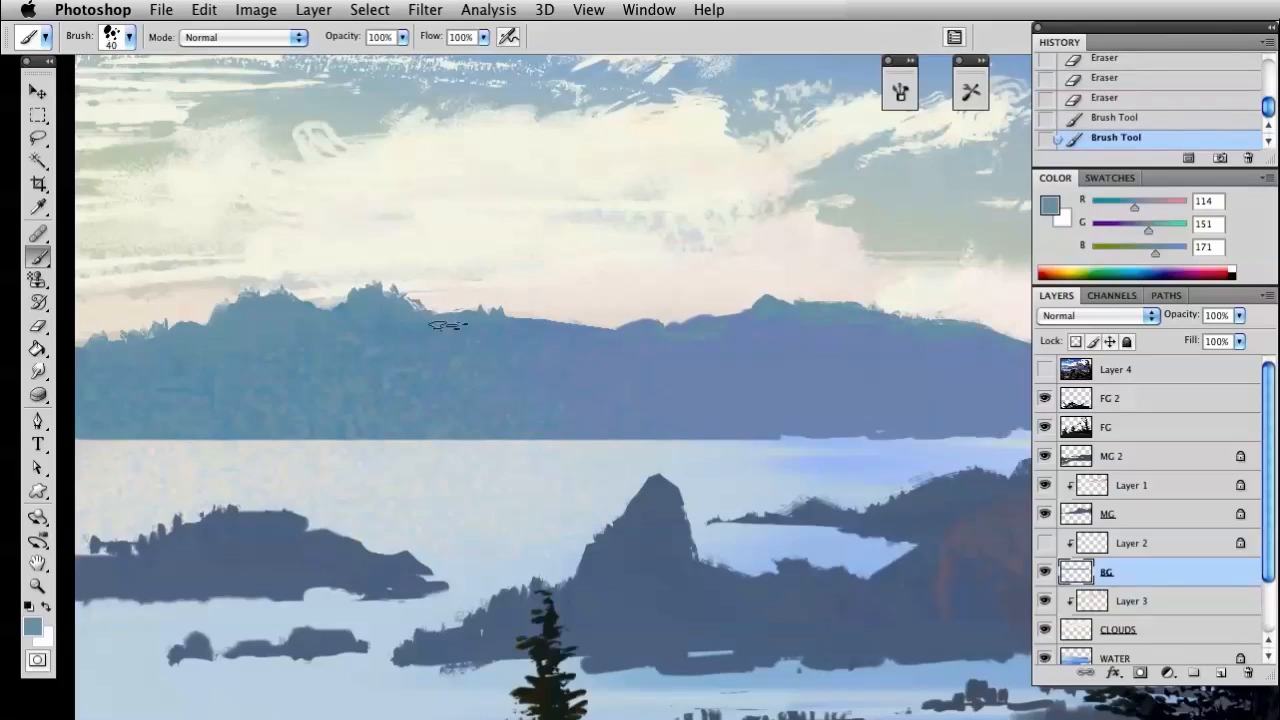
pyautogui.press('e')
pyautogui.moveTo(501, 315)
pyautogui.mouseDown()
pyautogui.moveTo(440, 301)
pyautogui.moveTo(571, 317)
pyautogui.mouseUp()
pyautogui.press('b')
pyautogui.moveTo(465, 333)
pyautogui.mouseDown()
pyautogui.moveTo(563, 326)
pyautogui.moveTo(562, 338)
pyautogui.mouseUp()
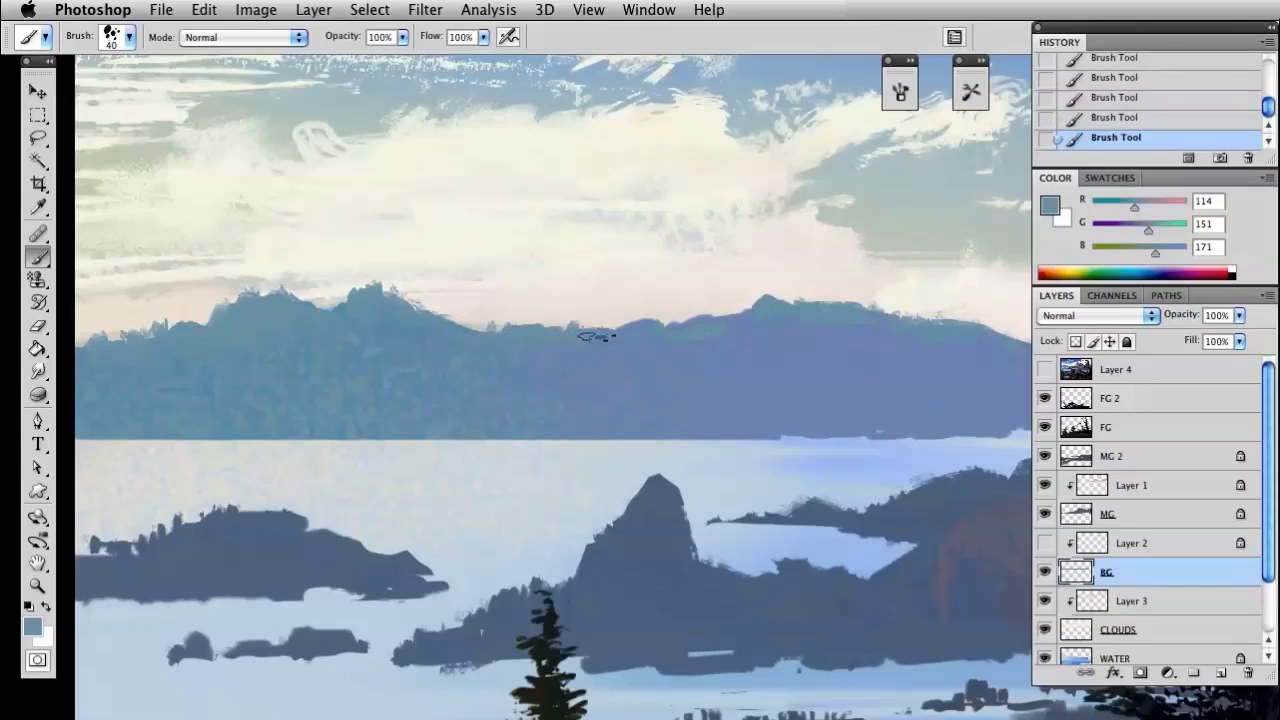
# Erase the ridge between the left mountain and the right-hand hill to carve a deep dip
pyautogui.press('e')
pyautogui.moveTo(586, 314); pyautogui.dragTo(474, 314)
pyautogui.moveTo(613, 318)
pyautogui.mouseDown()
pyautogui.moveTo(602, 329)
pyautogui.moveTo(643, 357)
pyautogui.moveTo(828, 370)
pyautogui.mouseUp()
pyautogui.moveTo(647, 341); pyautogui.dragTo(767, 354)
pyautogui.moveTo(767, 342)
pyautogui.mouseDown()
pyautogui.moveTo(738, 301)
pyautogui.moveTo(794, 315)
pyautogui.moveTo(609, 329)
pyautogui.mouseUp()
# Paint the left slope and the base of the carved dip back in with the 40 px speckled brush
pyautogui.press('b')
pyautogui.moveTo(450, 354)
pyautogui.mouseDown()
pyautogui.moveTo(532, 394)
pyautogui.moveTo(634, 397)
pyautogui.mouseUp()
pyautogui.moveTo(634, 397)
pyautogui.mouseDown()
pyautogui.moveTo(687, 395)
pyautogui.moveTo(657, 400)
pyautogui.mouseUp()
pyautogui.moveTo(657, 400); pyautogui.dragTo(601, 403)
pyautogui.press('e')
pyautogui.press('b')
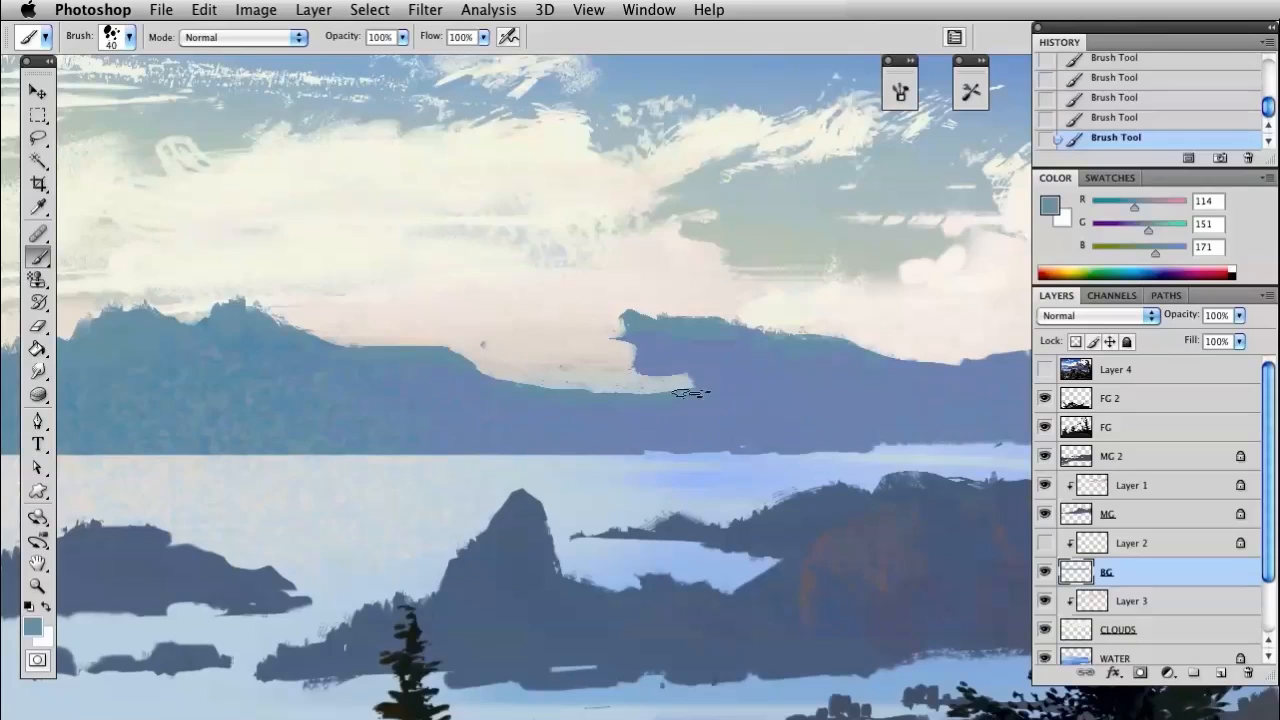
pyautogui.moveTo(600, 392); pyautogui.dragTo(723, 381)
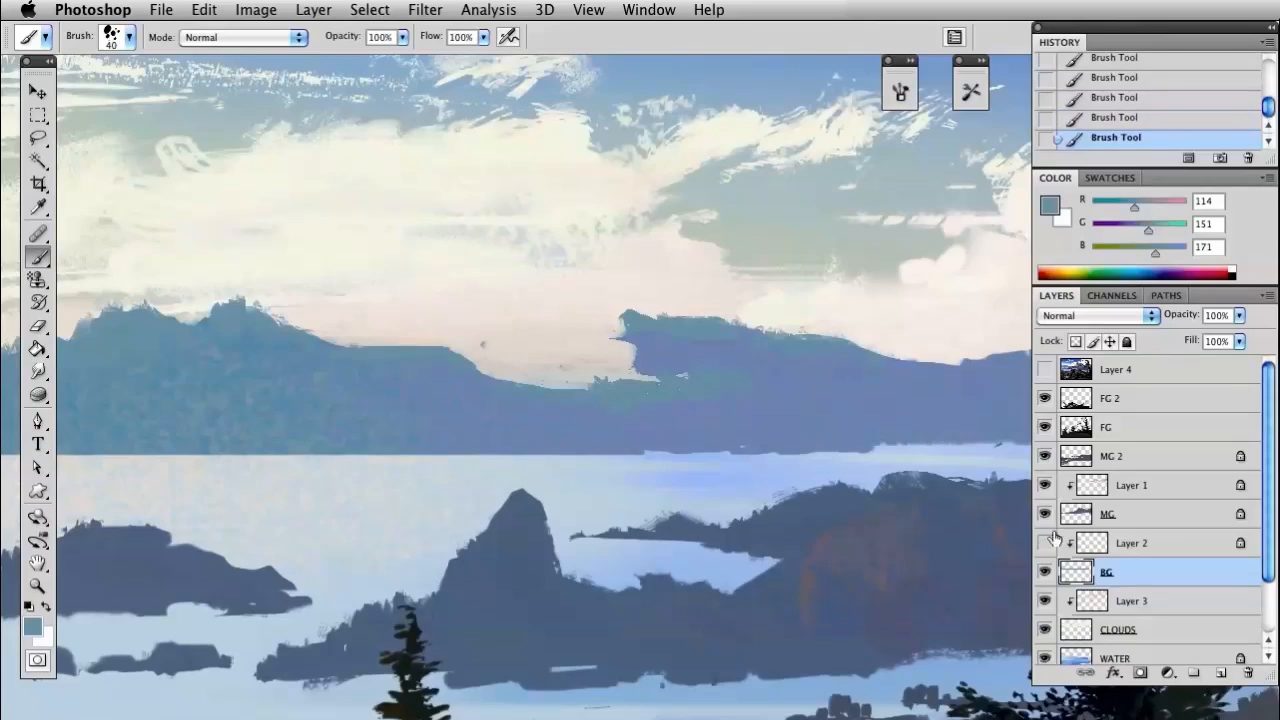
# Show Layer 2 and rebuild the left slope of the right-hand distant hill with brush and Eraser strokes on BG
pyautogui.click(1043, 543)
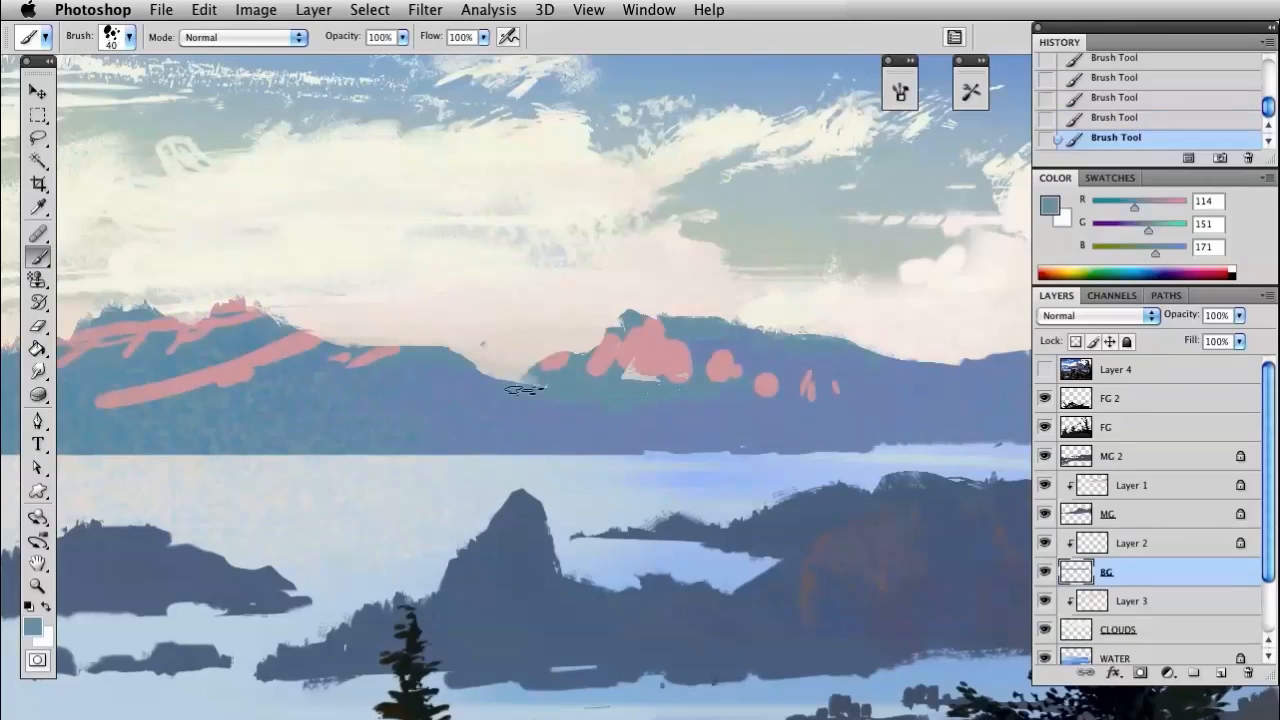
pyautogui.moveTo(597, 331)
pyautogui.mouseDown()
pyautogui.moveTo(681, 356)
pyautogui.moveTo(561, 351)
pyautogui.moveTo(481, 379)
pyautogui.moveTo(642, 308)
pyautogui.mouseUp()
pyautogui.press('e')
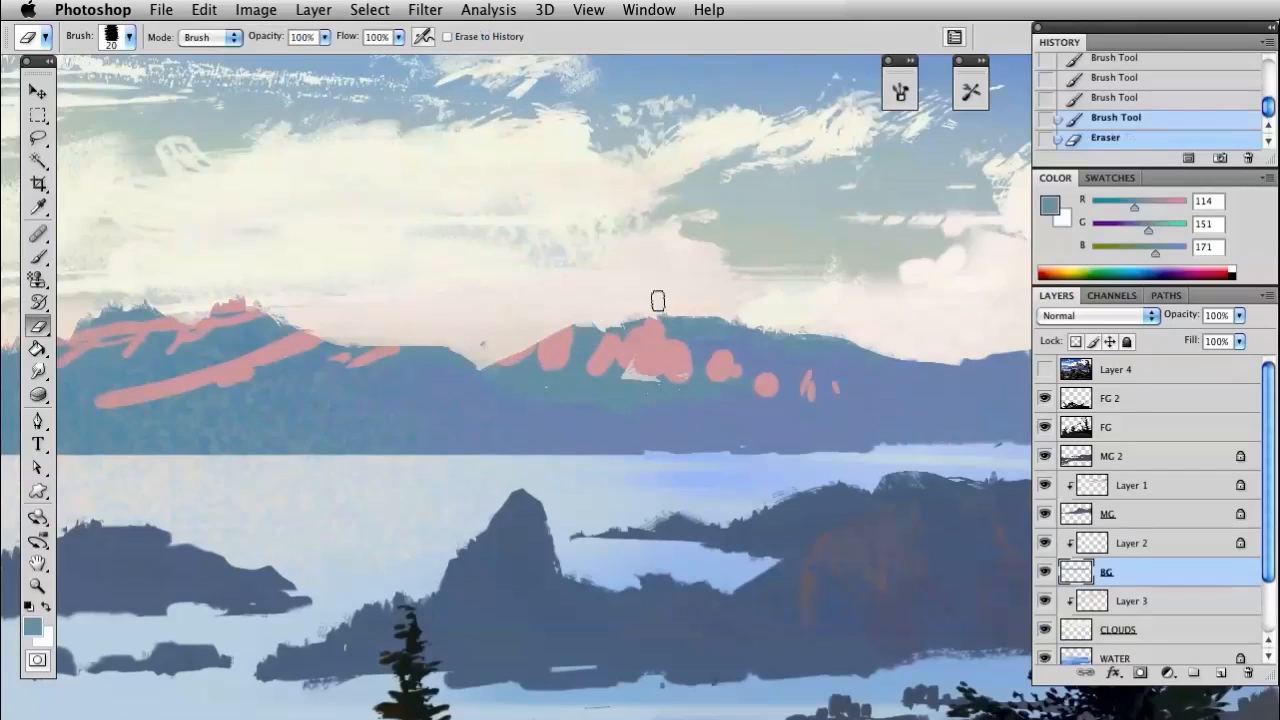
pyautogui.press('b')
pyautogui.moveTo(549, 316)
pyautogui.mouseDown()
pyautogui.moveTo(552, 345)
pyautogui.moveTo(482, 366)
pyautogui.moveTo(530, 376)
pyautogui.mouseUp()
pyautogui.click(541, 354)
pyautogui.click(607, 386)
# Refine the crest and right slope of the right-hand distant hill with the 20 px Eraser
pyautogui.press('space')
pyautogui.moveTo(775, 408)
pyautogui.mouseDown()
pyautogui.moveTo(557, 424)
pyautogui.moveTo(751, 419)
pyautogui.moveTo(600, 420)
pyautogui.moveTo(592, 387)
pyautogui.mouseUp()
pyautogui.press('e')
pyautogui.moveTo(594, 387); pyautogui.dragTo(655, 378)
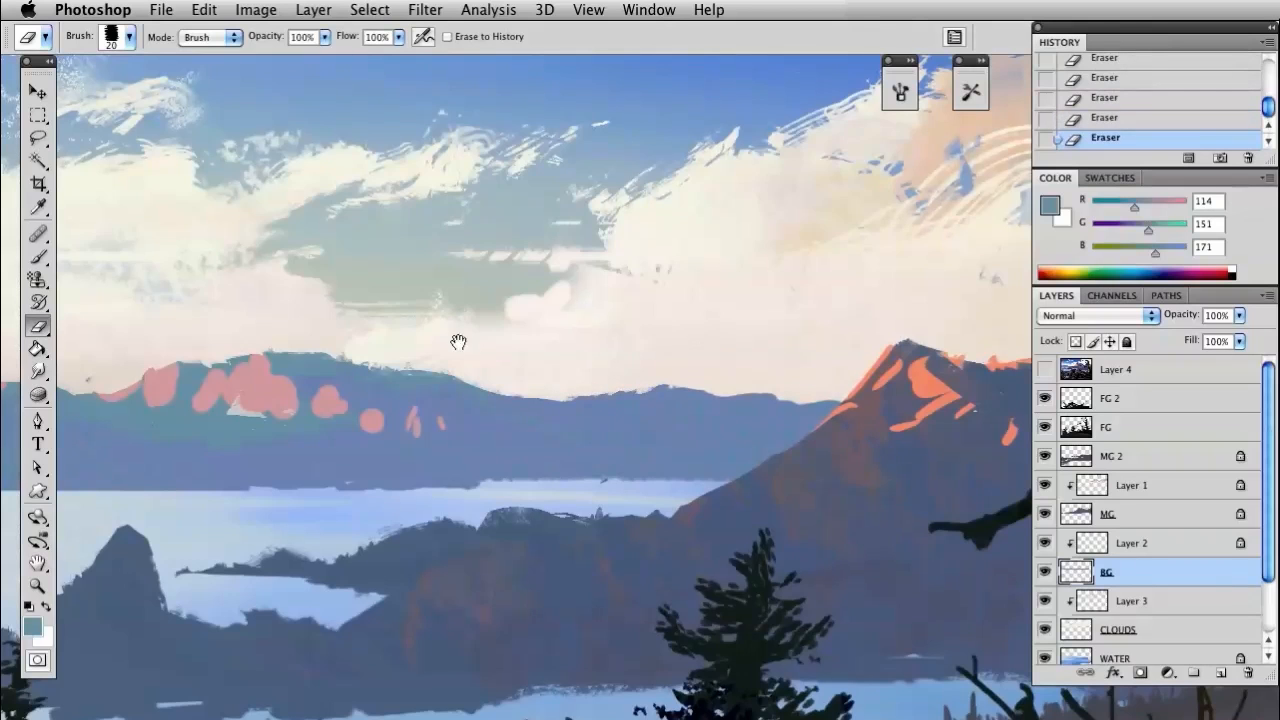
# Refine the junction between the two distant hills with brush and Eraser strokes, and lock the BG layer's transparent pixels
pyautogui.moveTo(456, 342); pyautogui.dragTo(823, 358)
pyautogui.moveTo(796, 434)
pyautogui.mouseDown()
pyautogui.moveTo(977, 394)
pyautogui.moveTo(1004, 400)
pyautogui.mouseUp()
pyautogui.press('b')
pyautogui.moveTo(830, 401)
pyautogui.mouseDown()
pyautogui.moveTo(794, 404)
pyautogui.moveTo(877, 396)
pyautogui.moveTo(854, 378)
pyautogui.moveTo(804, 399)
pyautogui.mouseUp()
pyautogui.moveTo(697, 364)
pyautogui.mouseDown()
pyautogui.moveTo(660, 364)
pyautogui.moveTo(647, 399)
pyautogui.moveTo(644, 381)
pyautogui.moveTo(685, 363)
pyautogui.moveTo(725, 379)
pyautogui.moveTo(677, 363)
pyautogui.moveTo(620, 395)
pyautogui.mouseUp()
pyautogui.press('e')
pyautogui.press('b')
pyautogui.moveTo(698, 424); pyautogui.dragTo(583, 434)
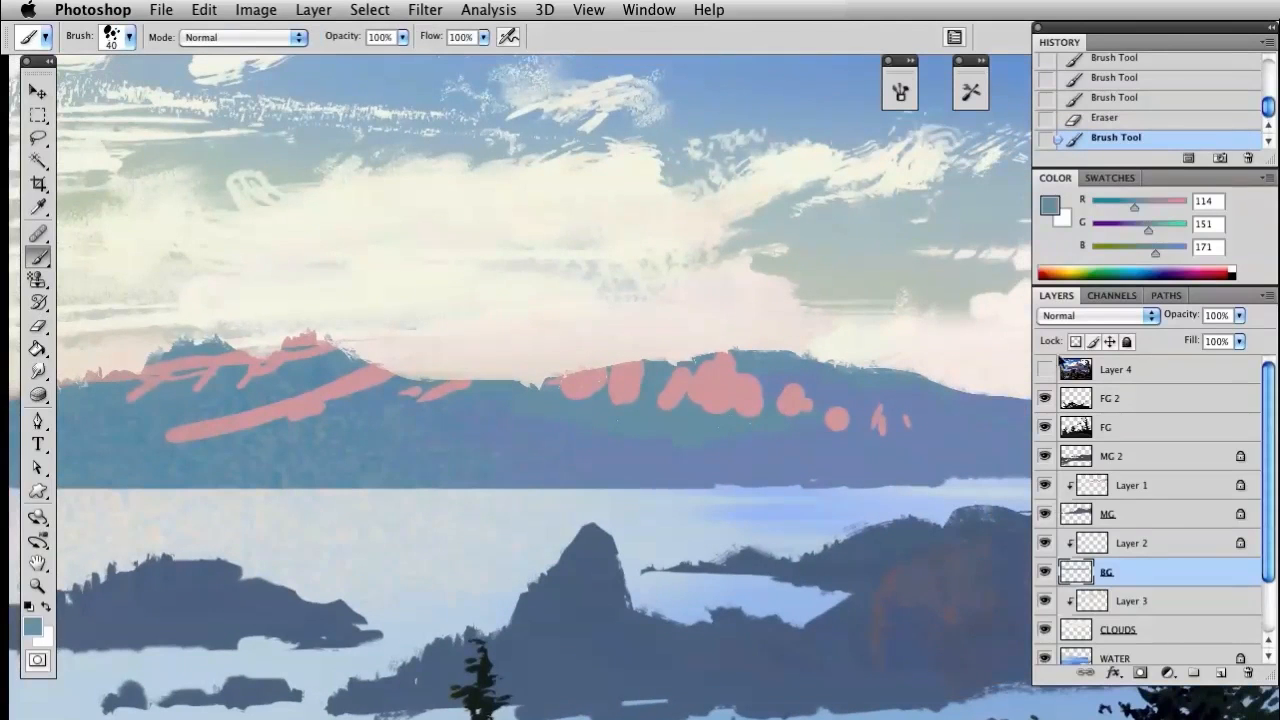
pyautogui.moveTo(613, 419); pyautogui.dragTo(681, 409)
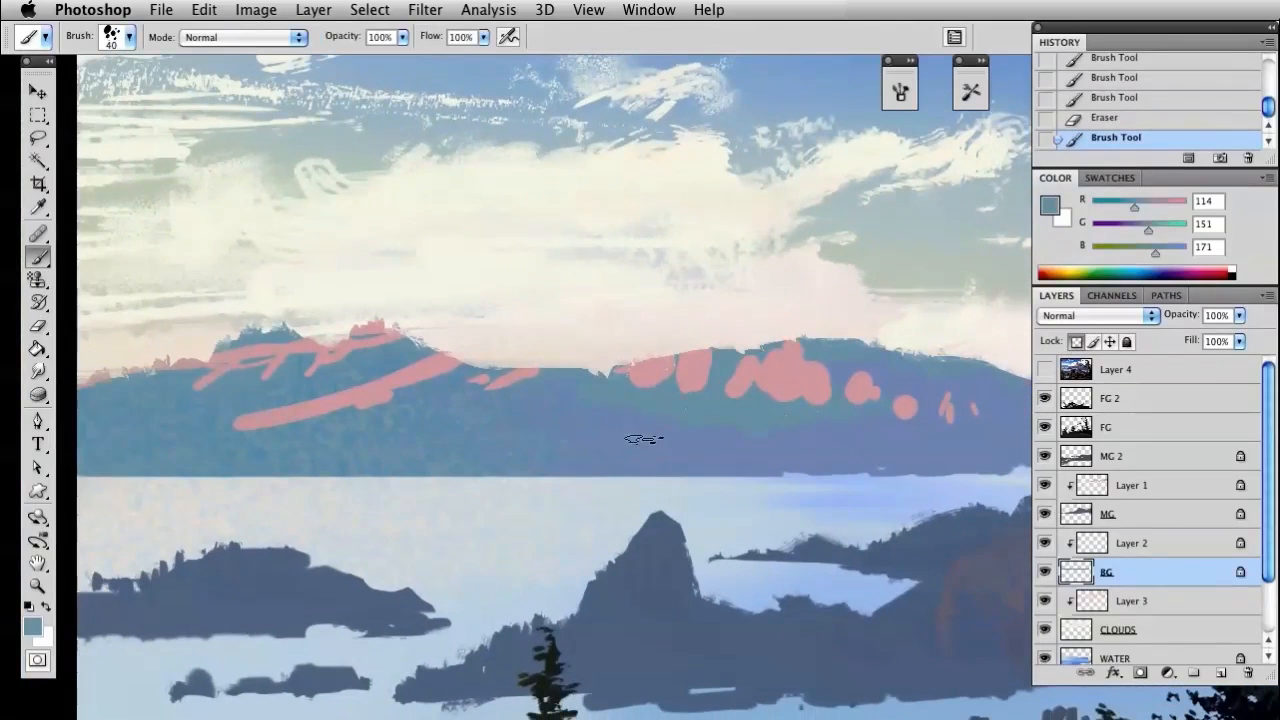
# Sample the mountain blue, adjust it to RGB 100, 140, 198, and paint the distant mountain's base with the 175 px bristle brush
pyautogui.press('i')
pyautogui.click(846, 431)
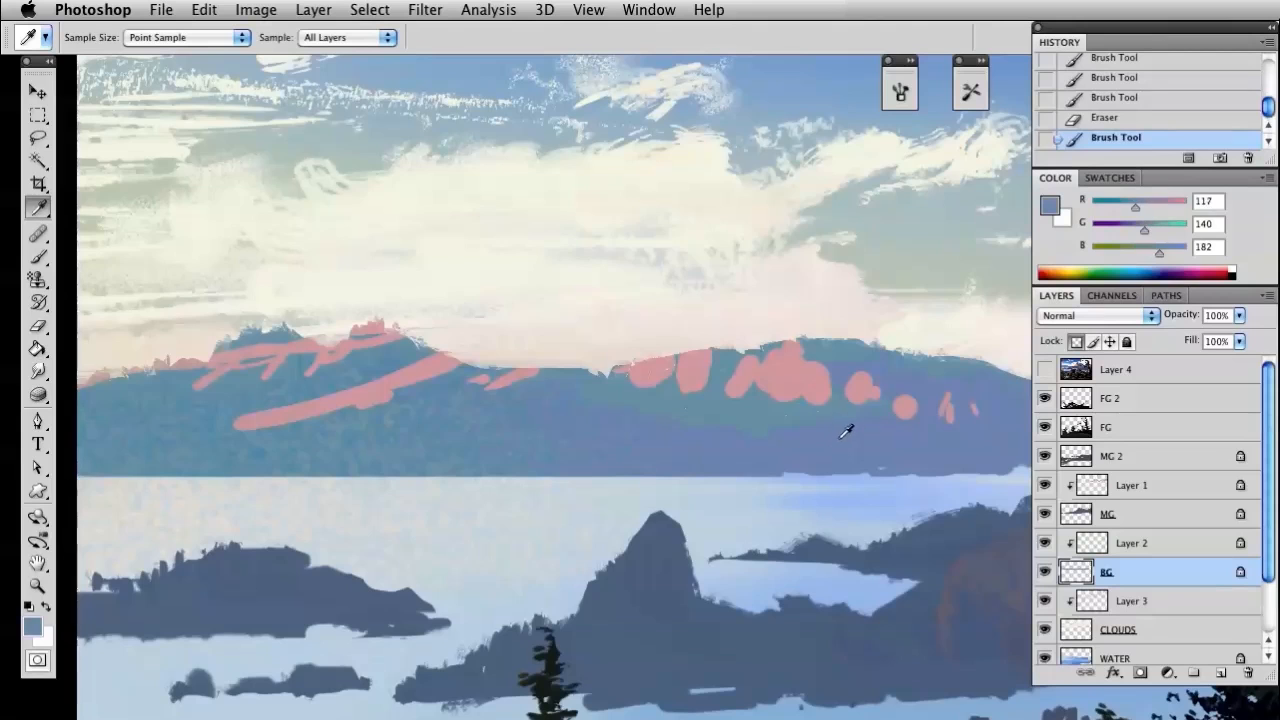
pyautogui.moveTo(1135, 206); pyautogui.dragTo(1165, 247)
pyautogui.press('b')
pyautogui.rightClick(677, 320)
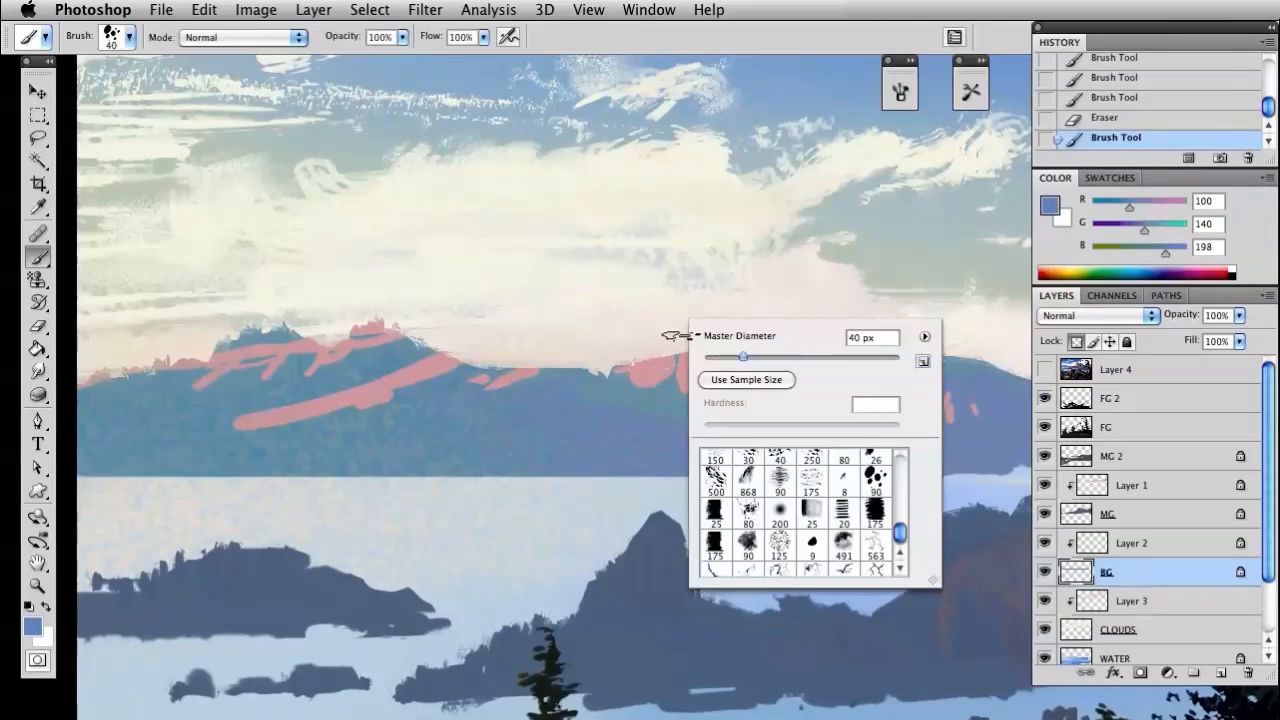
pyautogui.click(876, 512)
pyautogui.moveTo(302, 475)
pyautogui.mouseDown()
pyautogui.moveTo(873, 481)
pyautogui.moveTo(840, 517)
pyautogui.moveTo(748, 490)
pyautogui.mouseUp()
pyautogui.press('space')
pyautogui.moveTo(550, 497)
pyautogui.mouseDown()
pyautogui.moveTo(735, 471)
pyautogui.moveTo(704, 463)
pyautogui.mouseUp()
# Darken the colour to RGB 81, 114, 160 and paint shadow texture at the foot of the left mountain
pyautogui.moveTo(1143, 230); pyautogui.dragTo(1151, 253)
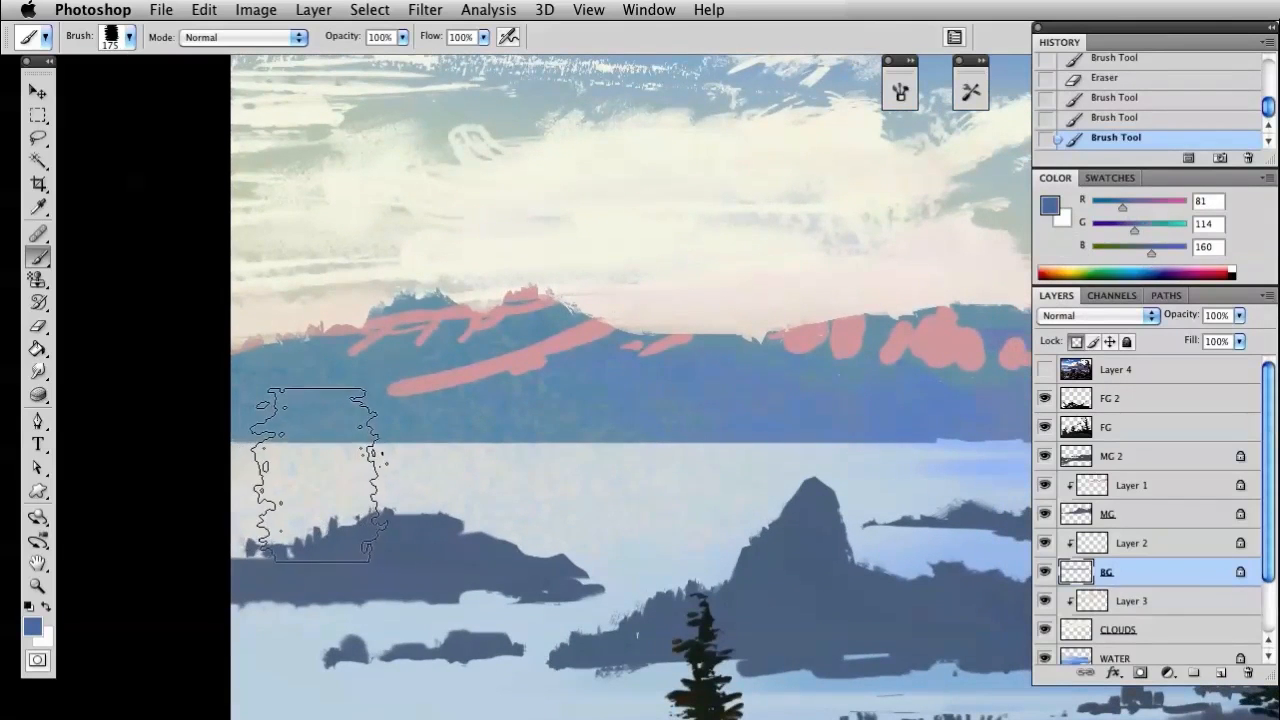
pyautogui.moveTo(336, 489); pyautogui.dragTo(306, 472)
pyautogui.moveTo(505, 420); pyautogui.dragTo(565, 425)
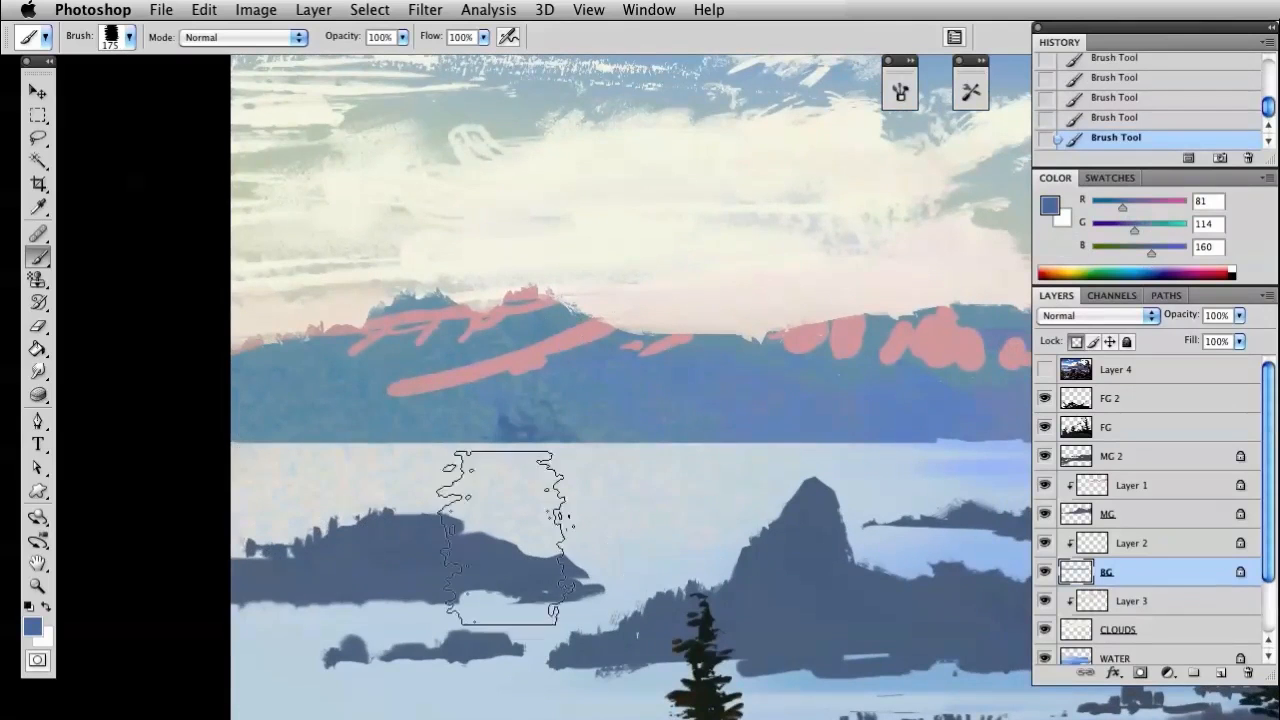
# Lower the brush opacity to 55% and paint softer shadow texture across the lower left mountain
pyautogui.moveTo(341, 38); pyautogui.dragTo(296, 40)
pyautogui.moveTo(442, 455); pyautogui.dragTo(325, 373)
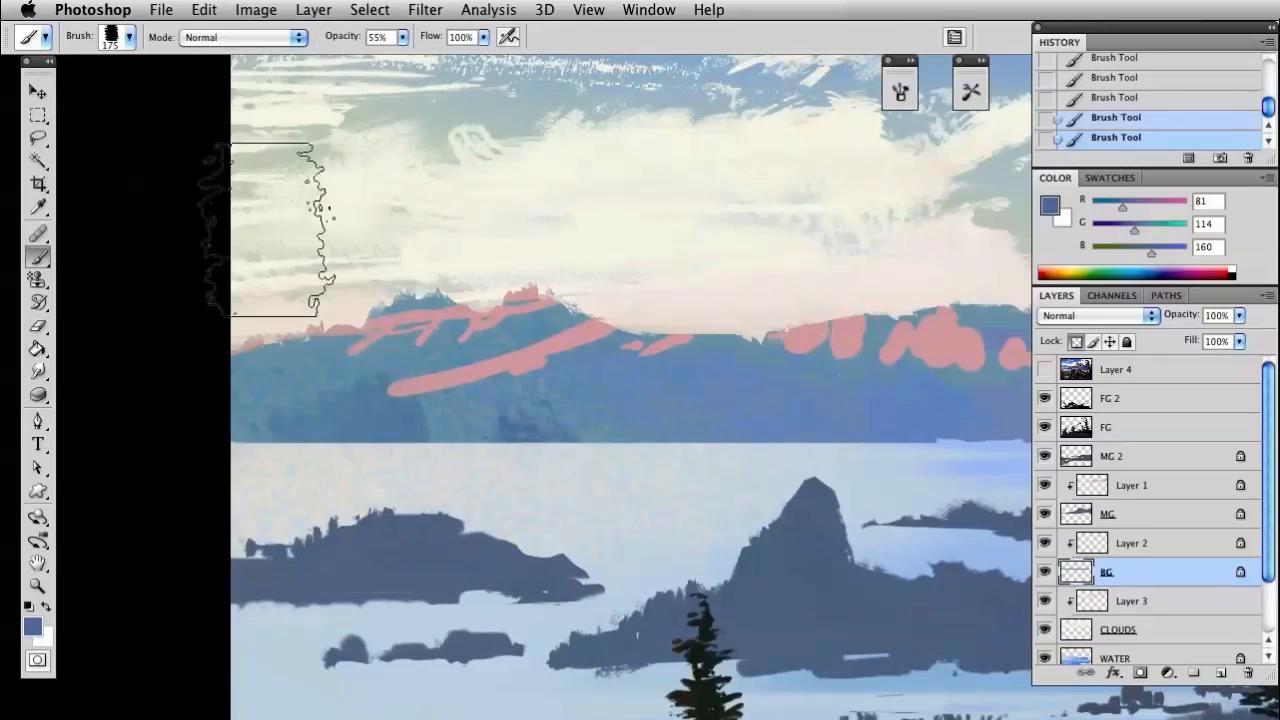
pyautogui.moveTo(851, 557); pyautogui.dragTo(736, 557)
pyautogui.moveTo(441, 409); pyautogui.dragTo(637, 385)
# Reduce the brush to 66 px and add medium shadow strokes across the distant mountain's lower slopes
pyautogui.rightClick(663, 318)
pyautogui.moveTo(774, 350); pyautogui.dragTo(746, 350)
pyautogui.click(334, 370)
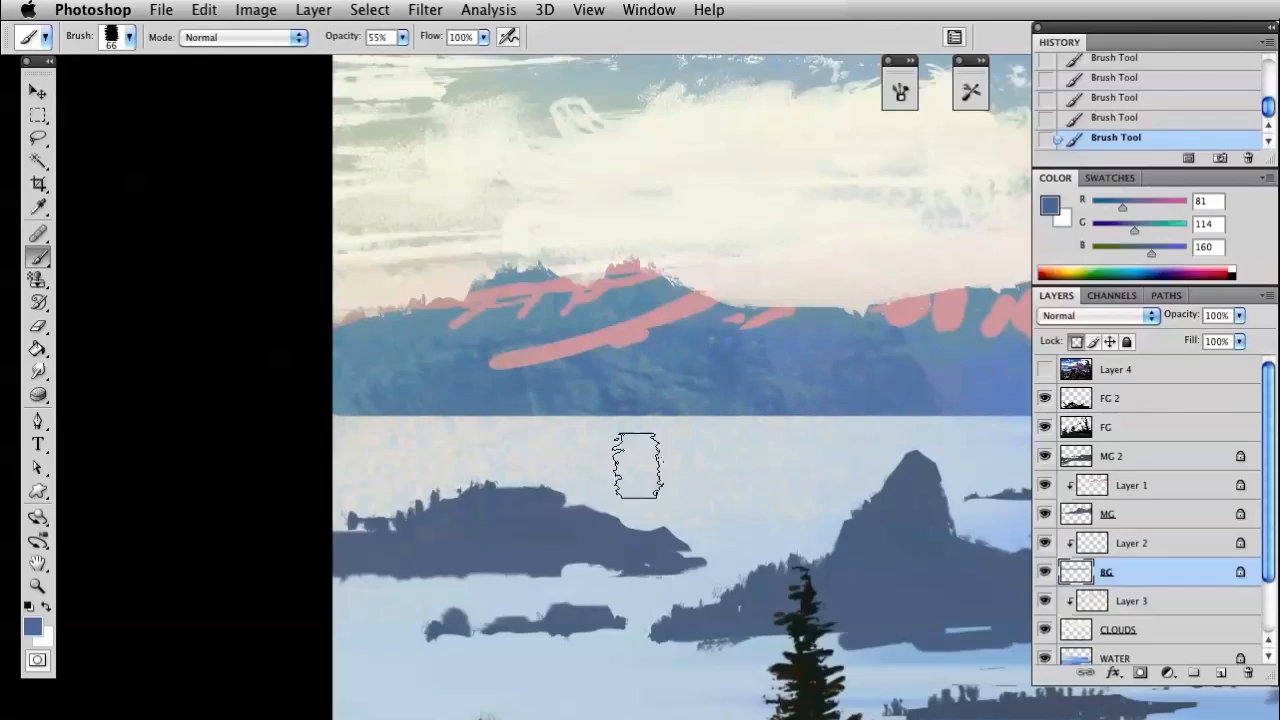
pyautogui.moveTo(863, 464); pyautogui.dragTo(598, 489)
pyautogui.moveTo(631, 420)
pyautogui.mouseDown()
pyautogui.moveTo(711, 403)
pyautogui.moveTo(876, 405)
pyautogui.mouseUp()
# Reduce the brush to 14 px and paint fine dark detail strokes over the left mountain's slopes
pyautogui.rightClick(756, 330)
pyautogui.moveTo(822, 338); pyautogui.dragTo(785, 336)
pyautogui.click(354, 367)
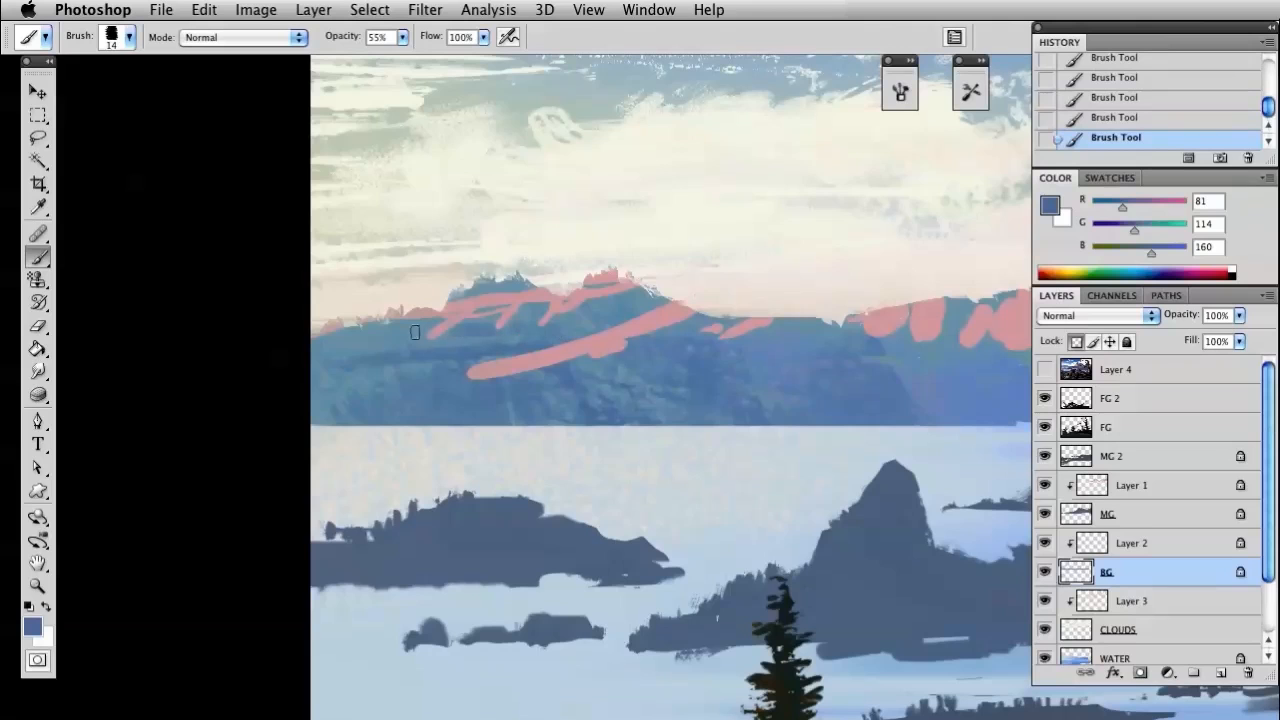
pyautogui.moveTo(631, 391); pyautogui.dragTo(611, 360)
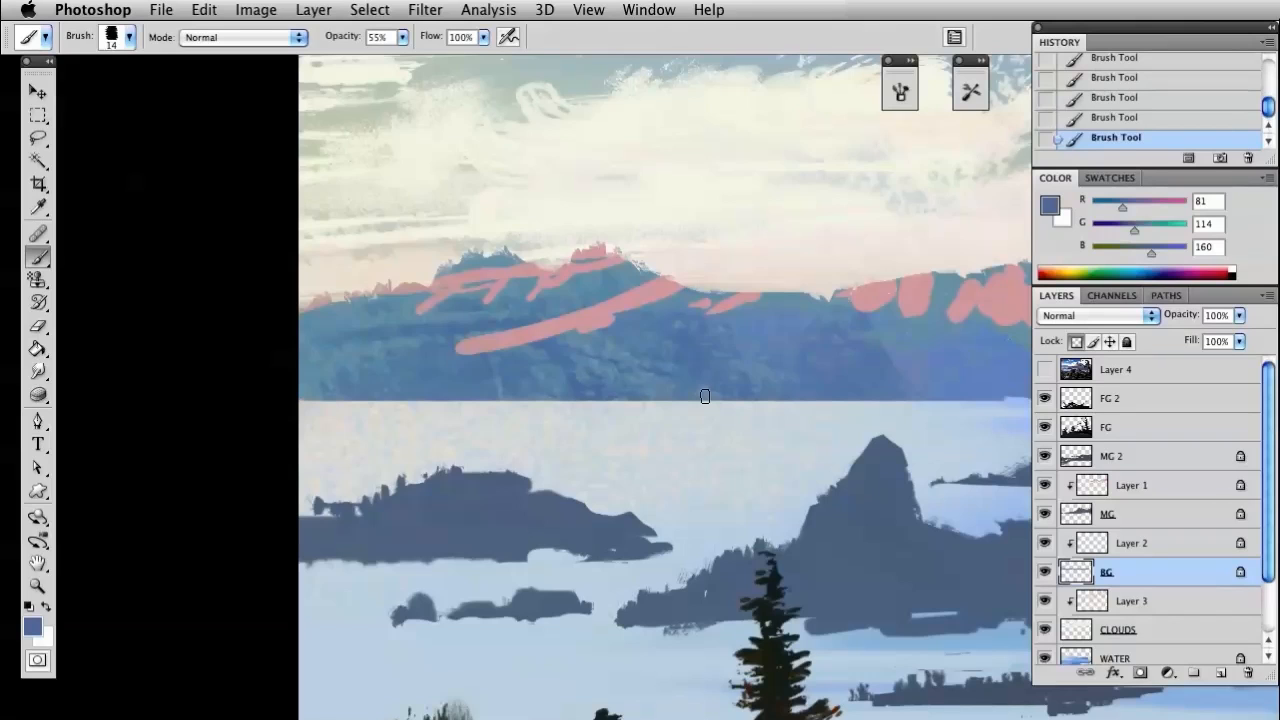
pyautogui.moveTo(571, 368); pyautogui.dragTo(562, 454)
# Toggle Layer 2 to compare, make it active, then sample the pink and paint snow highlights on the left mountain's peaks
pyautogui.click(1043, 543)
pyautogui.click(1043, 543)
pyautogui.click(1100, 545)
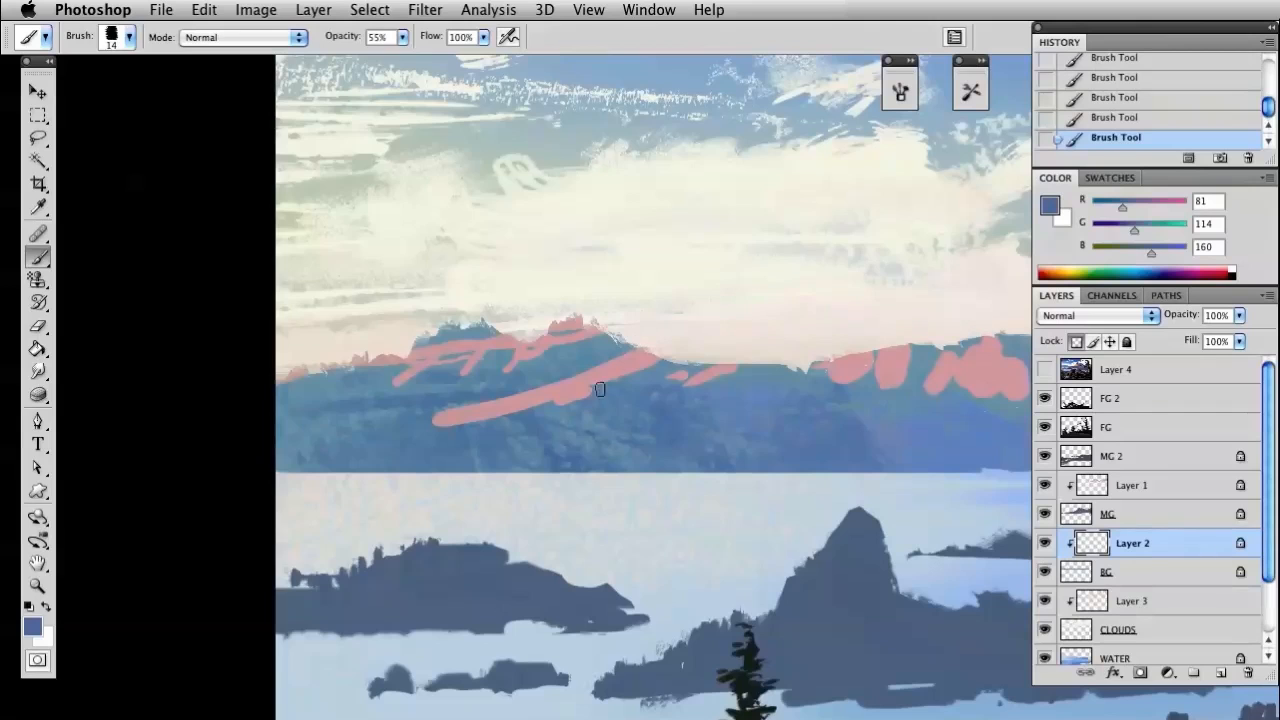
pyautogui.keyDown('alt'); pyautogui.click(427, 348); pyautogui.keyUp('alt')
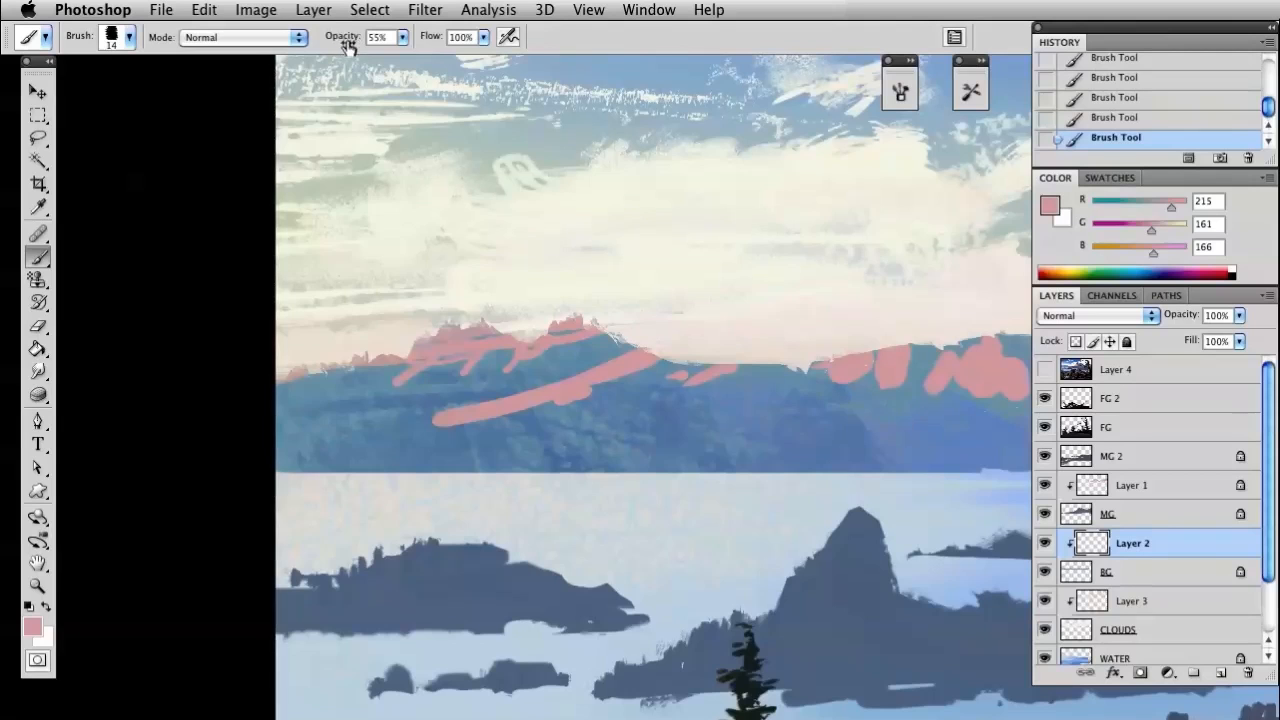
# Hide Layer 2 and make the BG layer active
pyautogui.click(1044, 543)
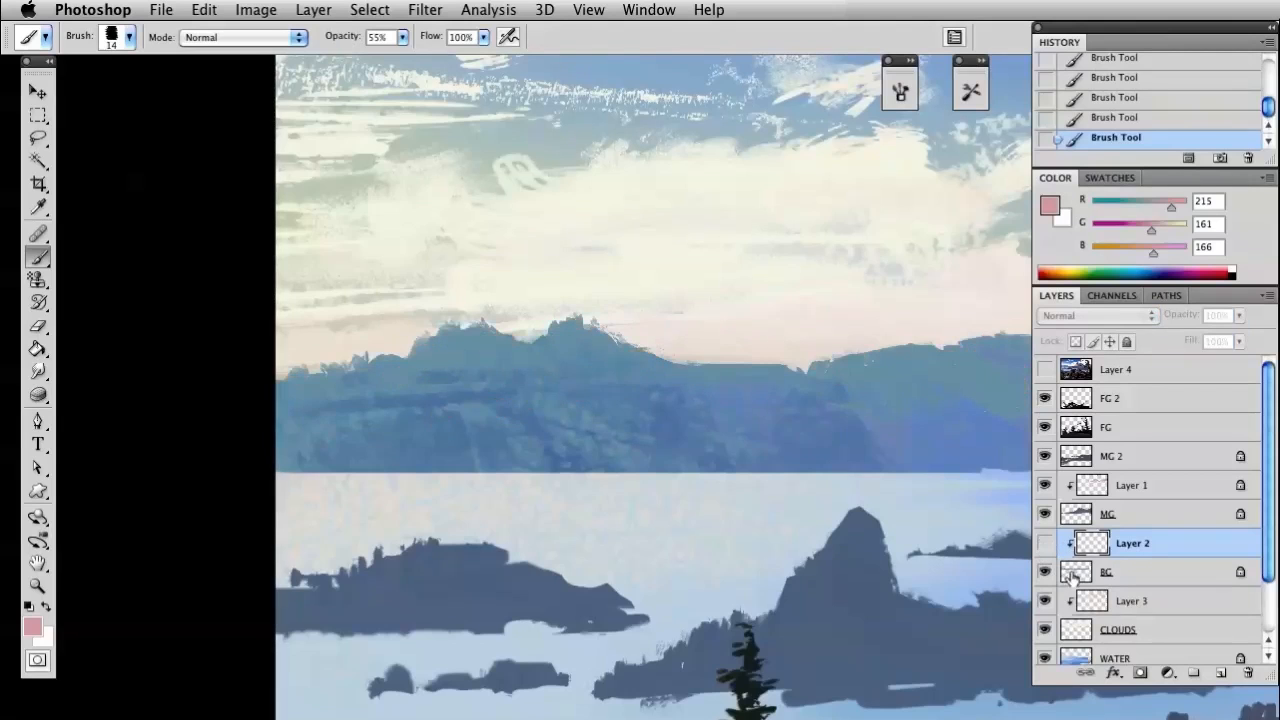
pyautogui.click(1072, 578)
pyautogui.moveTo(760, 517); pyautogui.dragTo(580, 486)
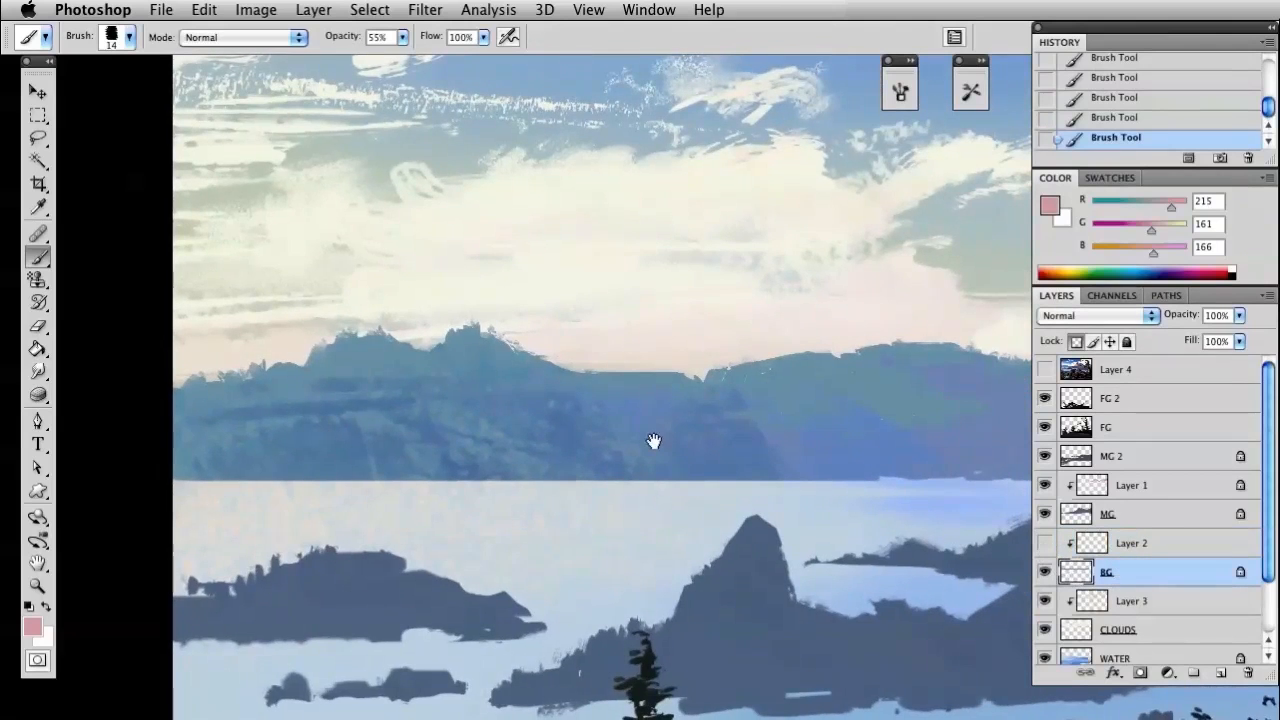
pyautogui.moveTo(689, 426)
pyautogui.mouseDown()
pyautogui.moveTo(829, 386)
pyautogui.moveTo(634, 354)
pyautogui.mouseUp()
pyautogui.moveTo(626, 400); pyautogui.dragTo(577, 429)
# Sample blues from the distant mountains, ending on RGB 103, 140, 195, and brush the tone over the right-hand hill
pyautogui.press('i')
pyautogui.click(443, 421)
pyautogui.moveTo(847, 421); pyautogui.dragTo(663, 437)
pyautogui.moveTo(516, 429); pyautogui.dragTo(718, 424)
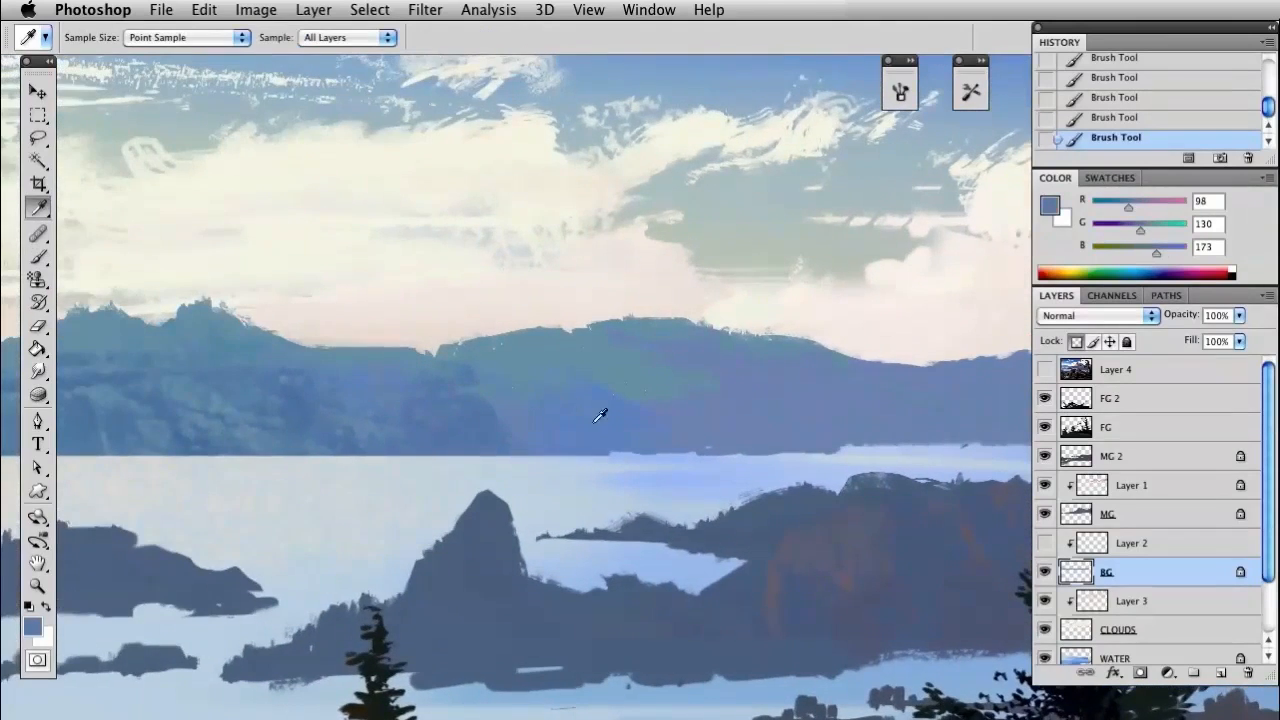
pyautogui.keyDown('alt'); pyautogui.click(588, 419); pyautogui.keyUp('alt')
pyautogui.moveTo(444, 396); pyautogui.dragTo(569, 376)
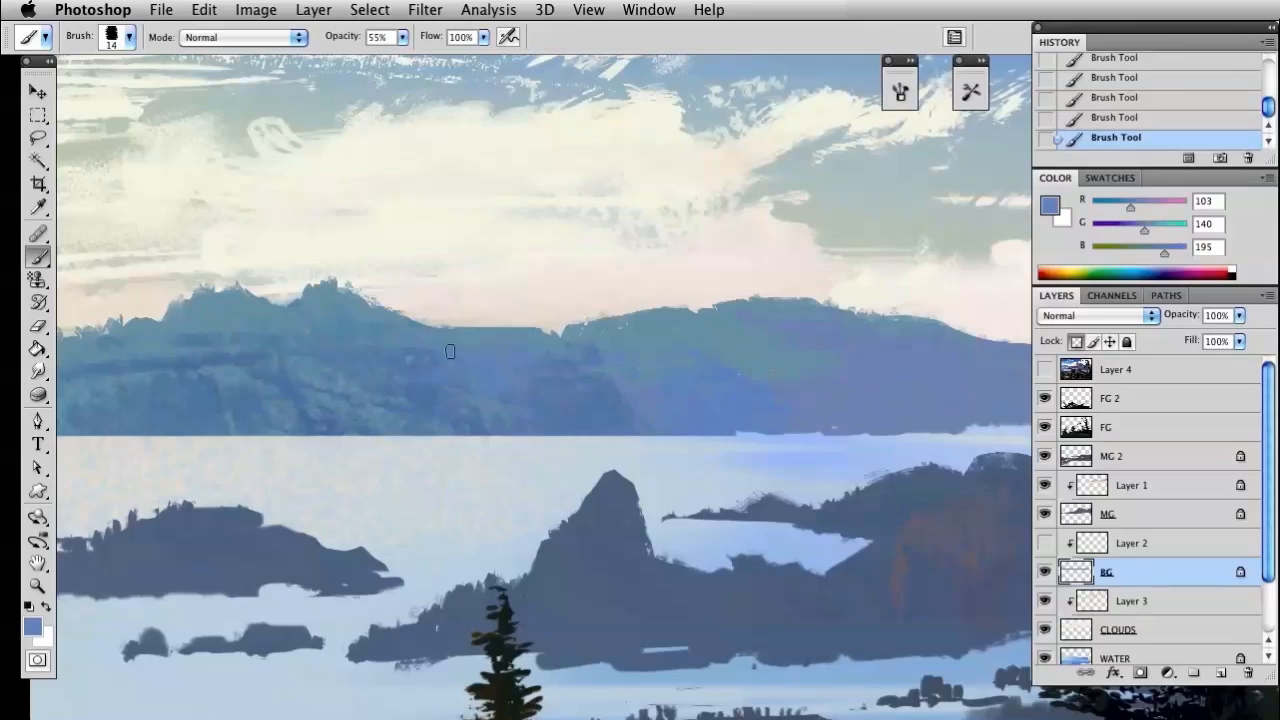
# Switch to the 89 px textured brush, raise its opacity to 100%, and paint blue texture across the middle mountain slopes
pyautogui.rightClick(443, 359)
pyautogui.click(657, 487)
pyautogui.click(568, 386)
pyautogui.click(374, 370)
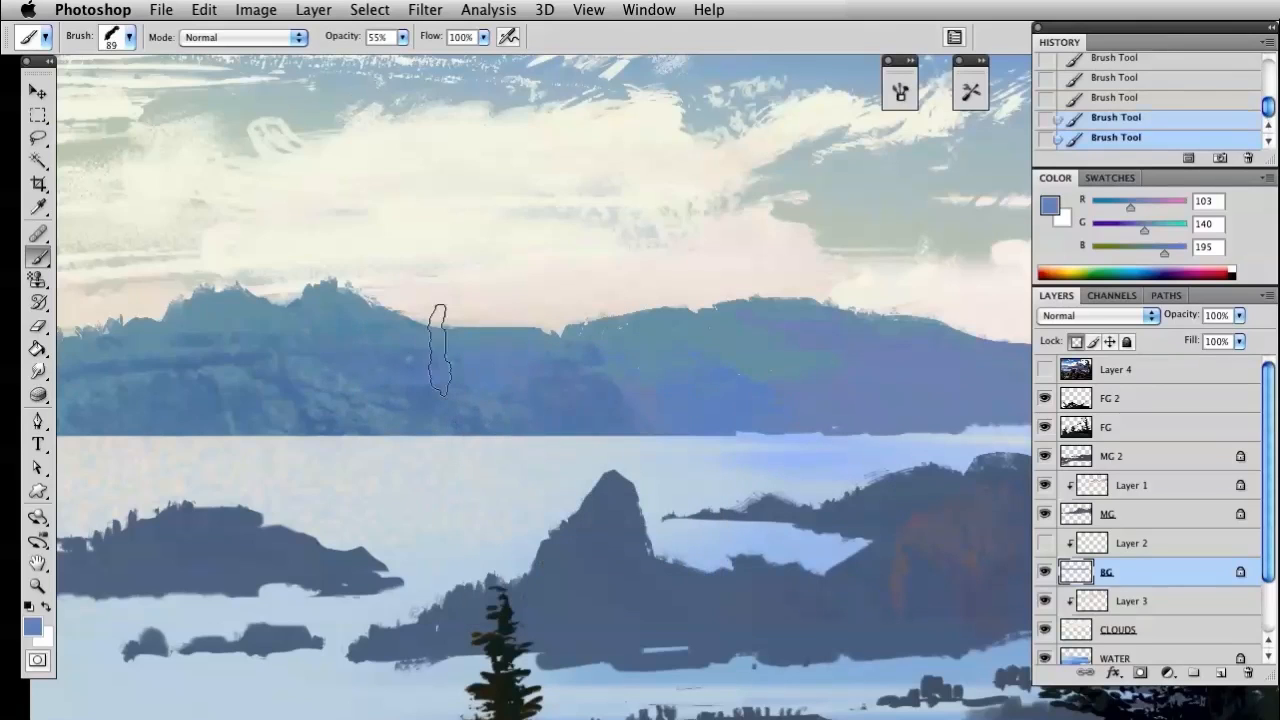
pyautogui.moveTo(344, 37); pyautogui.dragTo(382, 42)
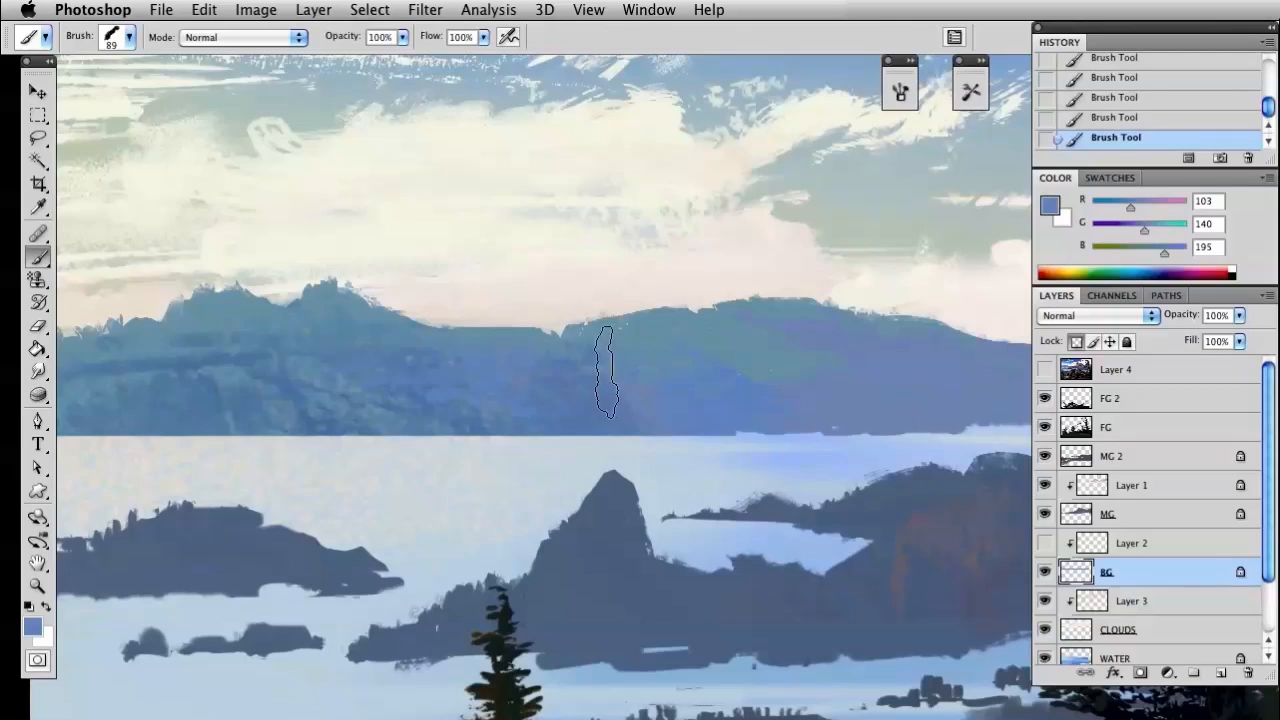
pyautogui.moveTo(646, 400); pyautogui.dragTo(830, 390)
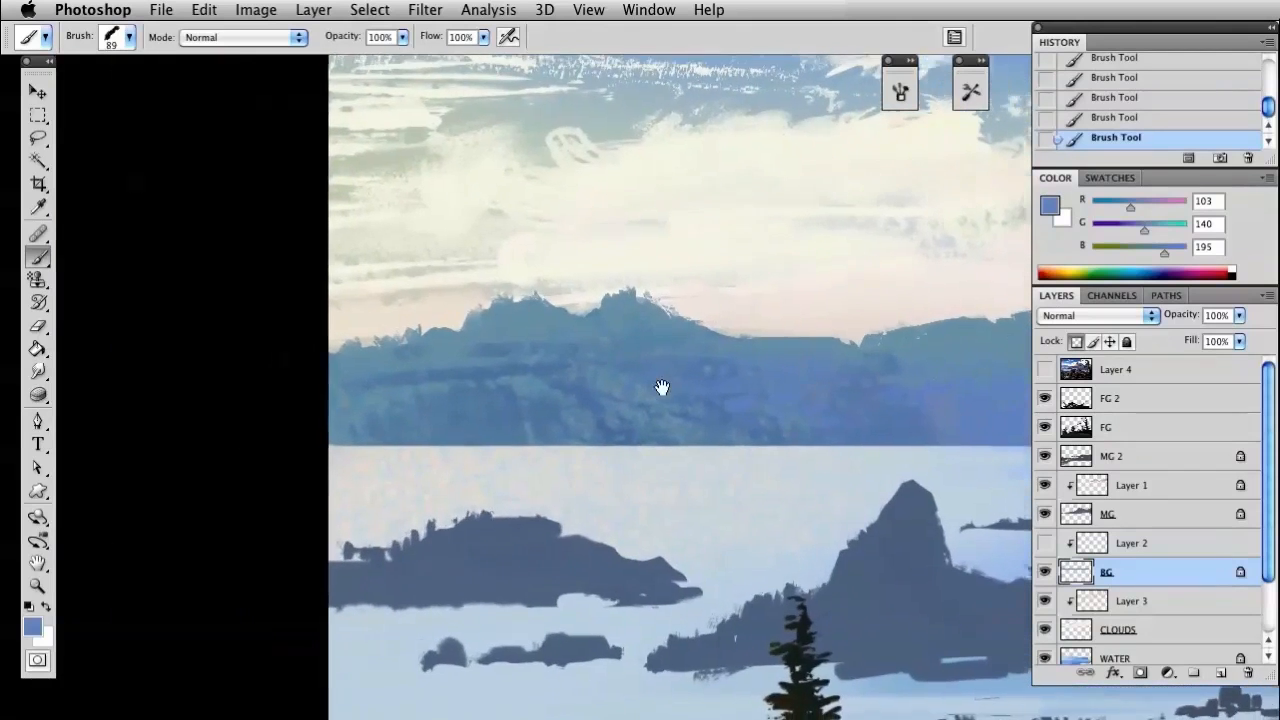
# Sample the darker blue RGB 90, 125, 166, lasso irregular patches below the left mountain's peaks, and hide the selection outline
pyautogui.press('i')
pyautogui.click(590, 376)
pyautogui.press('l')
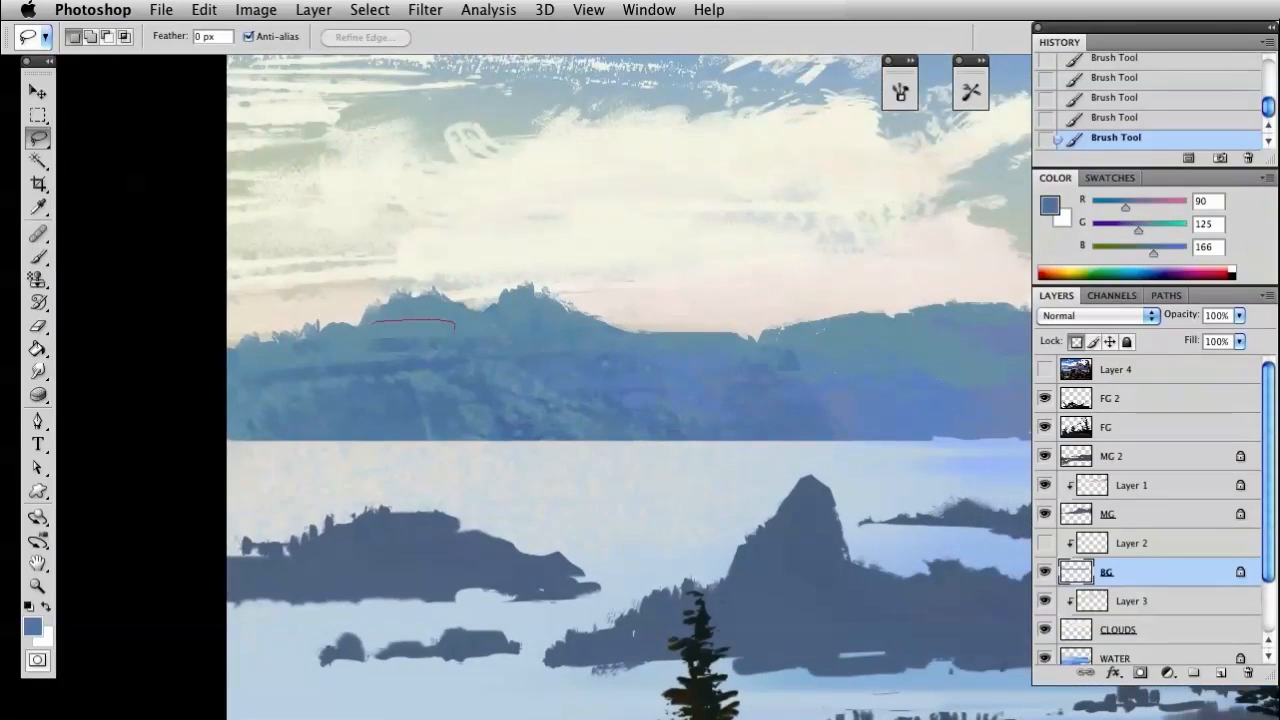
pyautogui.moveTo(366, 330)
pyautogui.mouseDown()
pyautogui.moveTo(333, 324)
pyautogui.moveTo(356, 328)
pyautogui.mouseUp()
pyautogui.moveTo(349, 341); pyautogui.dragTo(323, 339)
pyautogui.moveTo(498, 323); pyautogui.dragTo(536, 334)
pyautogui.moveTo(474, 308); pyautogui.dragTo(494, 322)
pyautogui.press('super+h')
# Paint darker blue shadow shapes inside the selected patches on the left mountain's upper slopes
pyautogui.press('b')
pyautogui.moveTo(612, 333)
pyautogui.mouseDown()
pyautogui.moveTo(226, 350)
pyautogui.moveTo(423, 305)
pyautogui.moveTo(714, 361)
pyautogui.mouseUp()
pyautogui.moveTo(329, 300)
pyautogui.mouseDown()
pyautogui.moveTo(622, 327)
pyautogui.moveTo(531, 340)
pyautogui.mouseUp()
pyautogui.moveTo(520, 342)
pyautogui.mouseDown()
pyautogui.moveTo(486, 347)
pyautogui.moveTo(743, 323)
pyautogui.mouseUp()
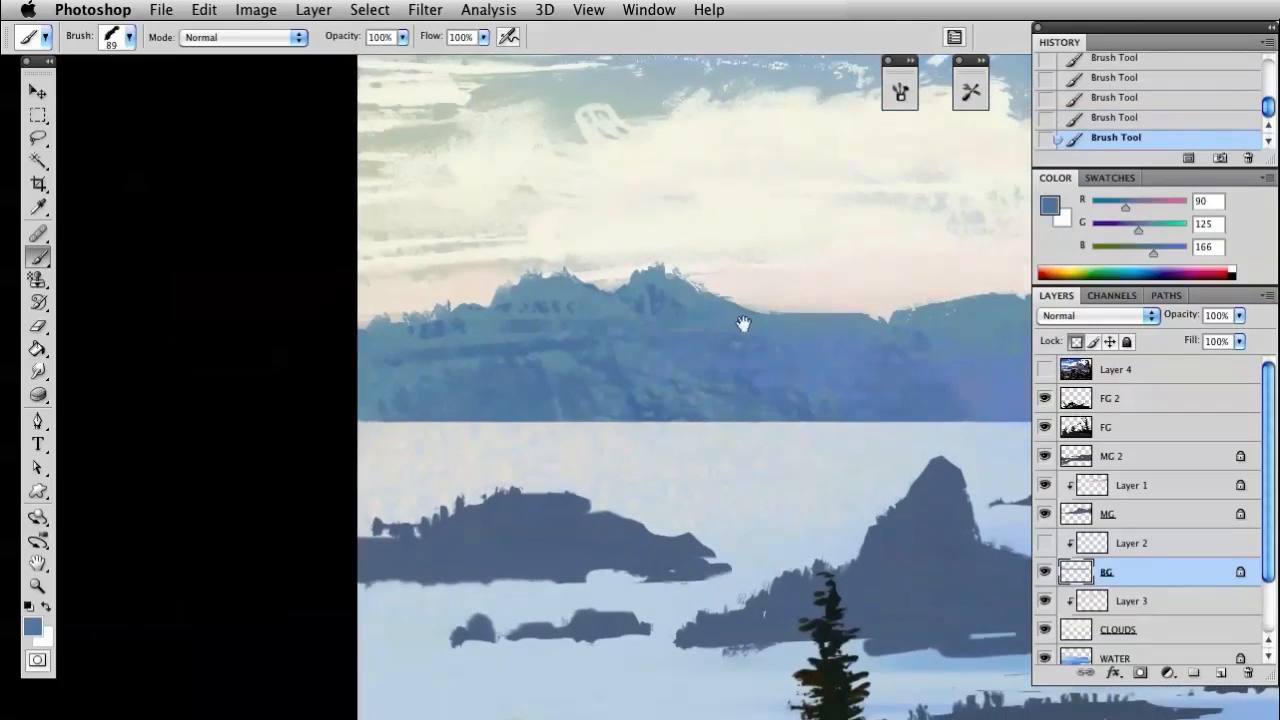
# Deselect, sample the blue RGB 99, 136, 167, and paint texture over the left mountain's lower slopes with the 80 px speckled brush
pyautogui.press('super+d')
pyautogui.keyDown('alt'); pyautogui.click(514, 362); pyautogui.keyUp('alt')
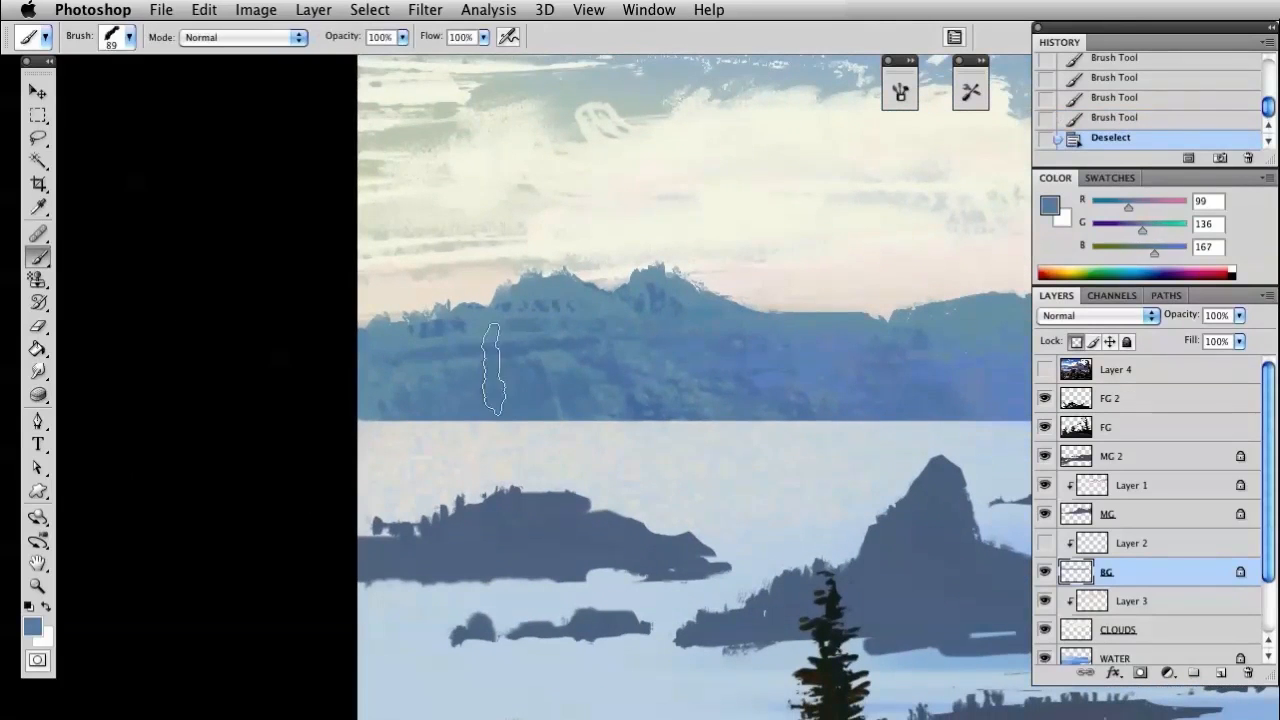
pyautogui.rightClick(493, 365)
pyautogui.click(582, 530)
pyautogui.moveTo(384, 359)
pyautogui.mouseDown()
pyautogui.moveTo(419, 389)
pyautogui.moveTo(439, 379)
pyautogui.moveTo(424, 374)
pyautogui.moveTo(524, 393)
pyautogui.mouseUp()
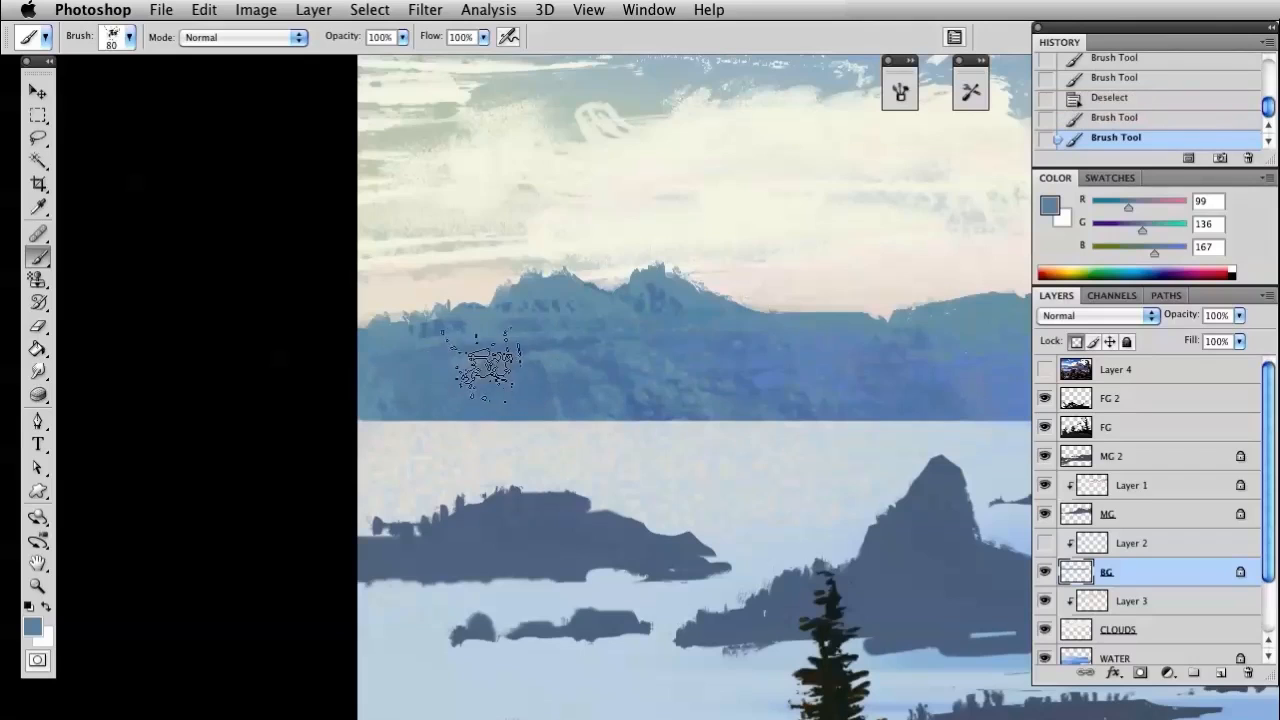
# Sample the blue RGB 87, 130, 166 from the left mountain's slope and choose the 250 px streaky textured brush
pyautogui.press('i')
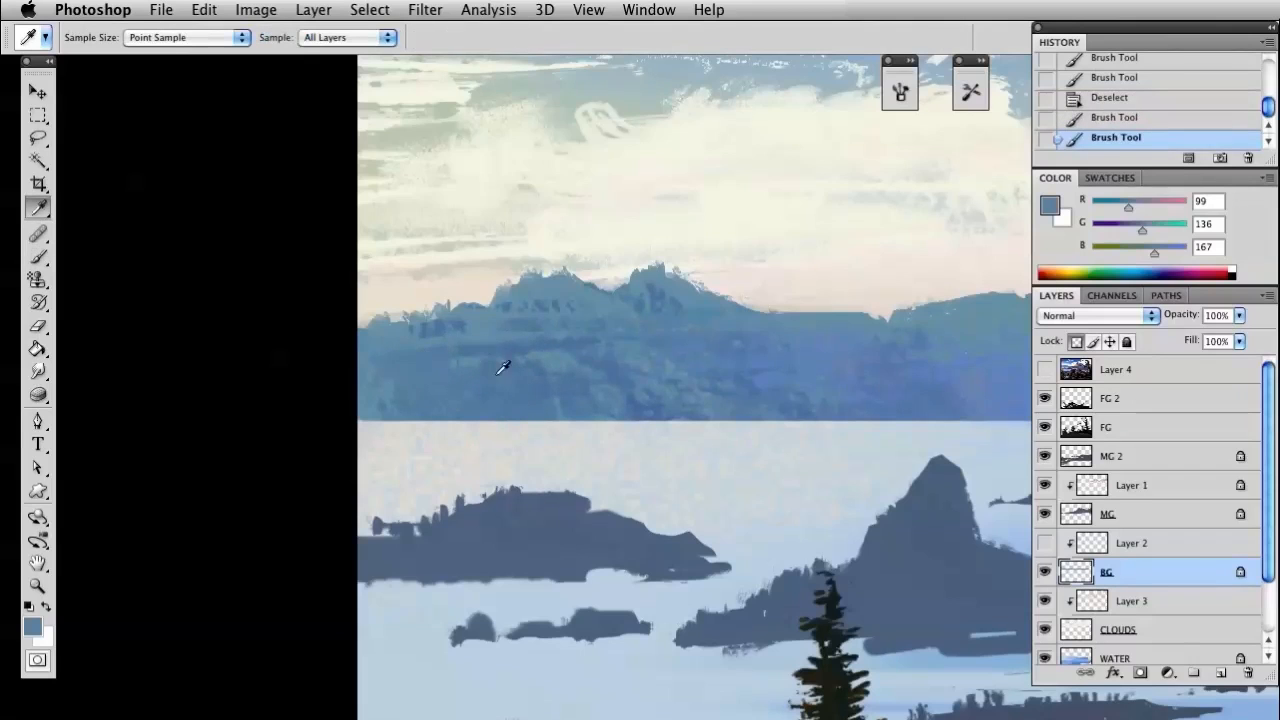
pyautogui.click(498, 372)
pyautogui.press('b')
pyautogui.rightClick(555, 338)
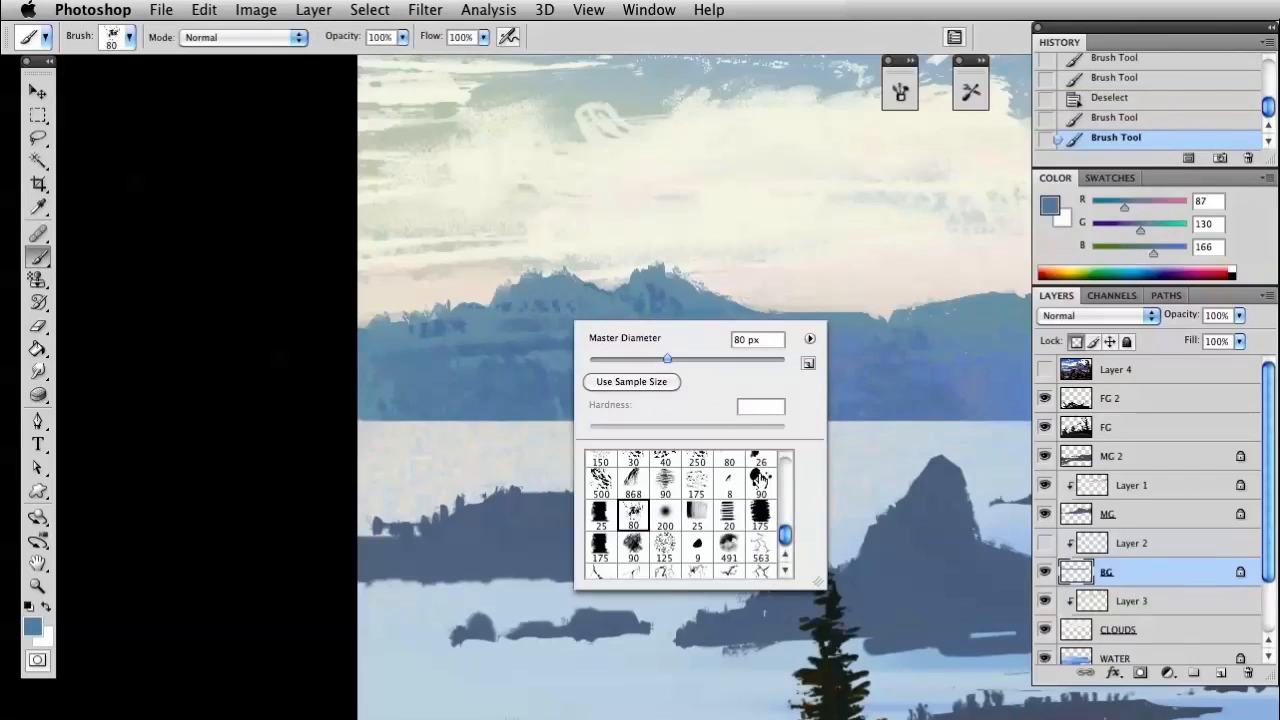
pyautogui.click(704, 462)
pyautogui.click(550, 432)
# Lasso the lower slopes of the left mountain and brush blue streaks of texture inside the selection
pyautogui.press('l')
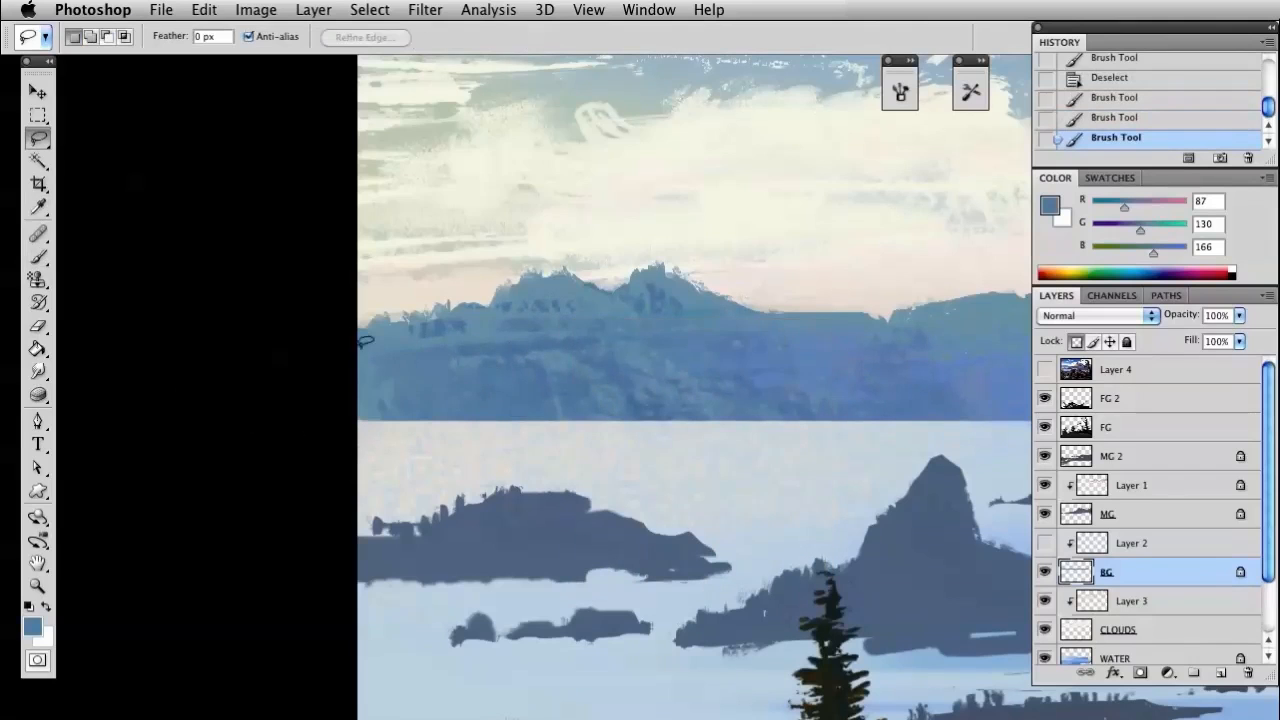
pyautogui.moveTo(608, 425); pyautogui.dragTo(606, 430)
pyautogui.press('b')
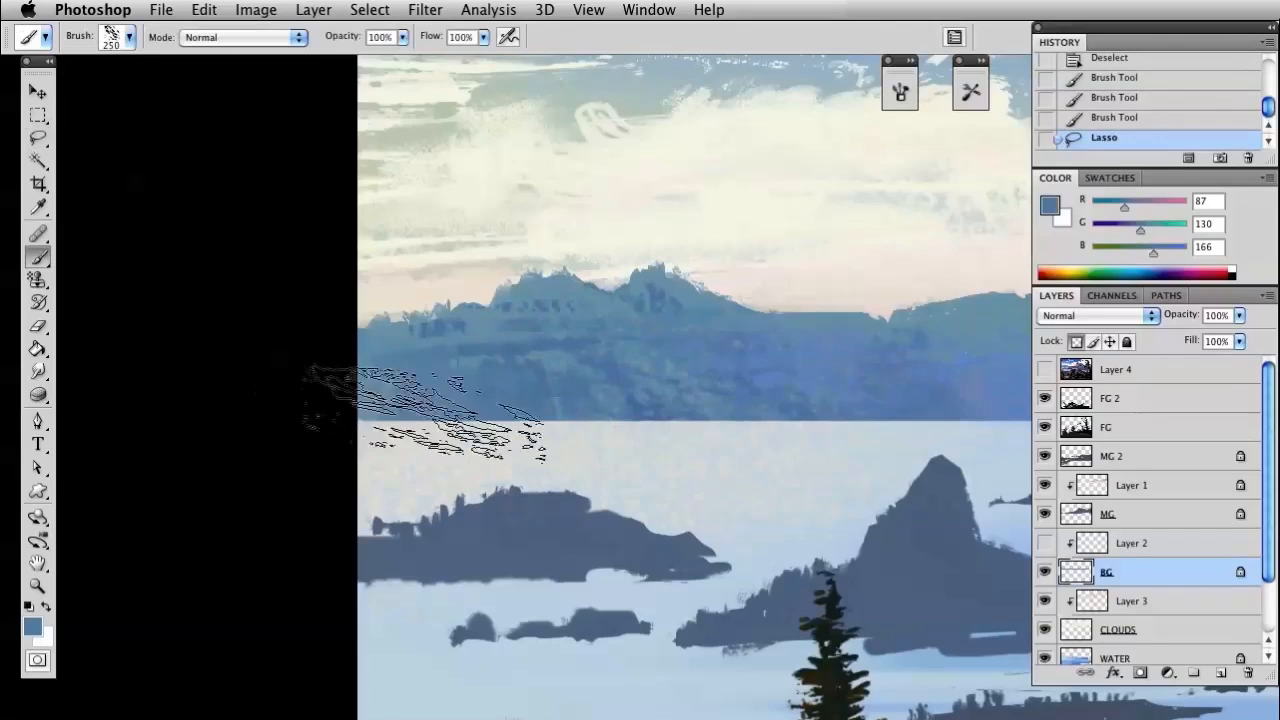
pyautogui.moveTo(377, 361); pyautogui.dragTo(570, 611)
pyautogui.moveTo(443, 318); pyautogui.dragTo(591, 609)
# Try painting the selected slope with the island's dark blue, RGB 86, 106, 134, and undo the stroke
pyautogui.press('i')
pyautogui.click(543, 507)
pyautogui.press('b')
pyautogui.moveTo(458, 412); pyautogui.dragTo(591, 583)
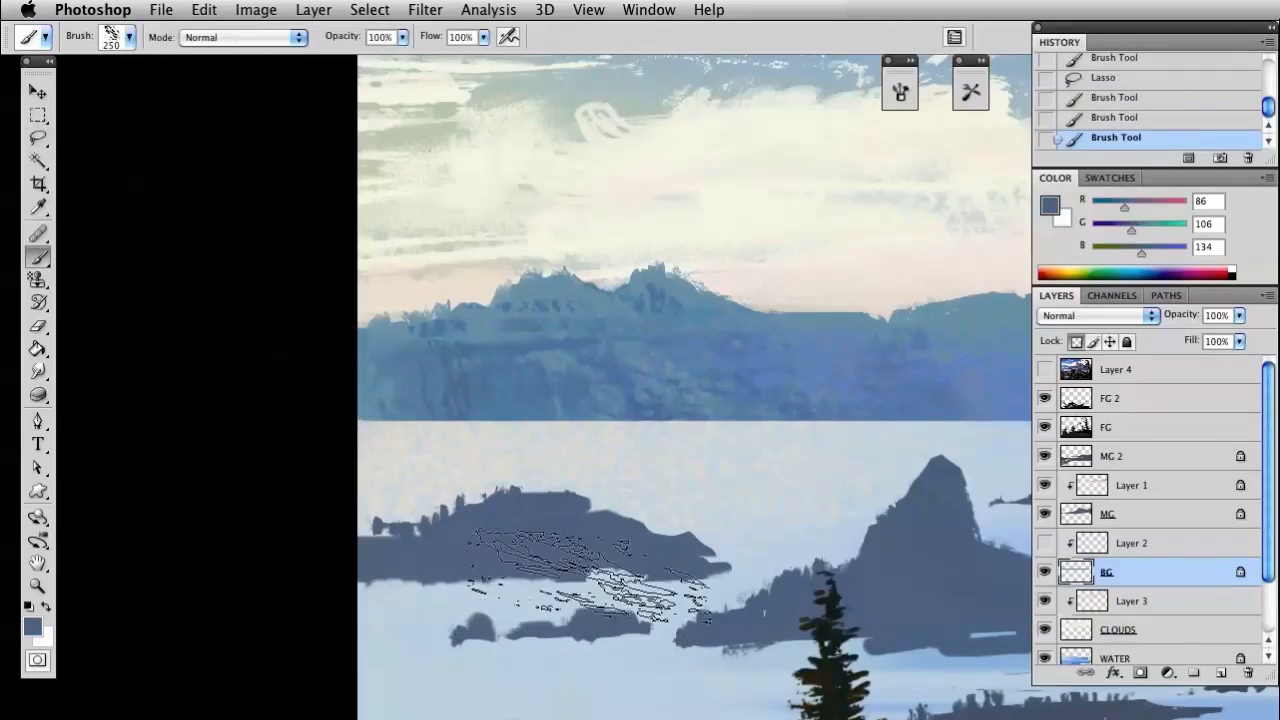
pyautogui.hotkey('ctrl', 'z')
# Mix the violet blue RGB 73, 90, 163, paint vertical cliff texture inside the selection at 48% brush opacity, and deselect
pyautogui.press('i')
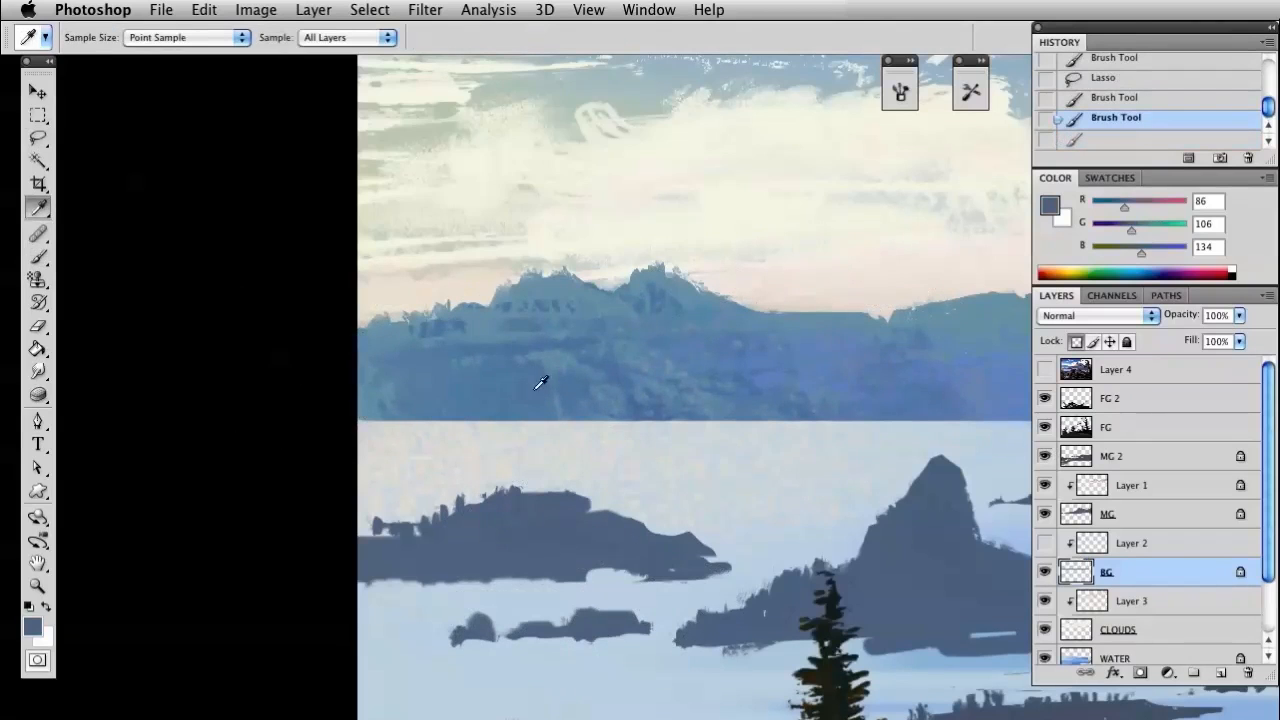
pyautogui.click(513, 340)
pyautogui.moveTo(1133, 236); pyautogui.dragTo(1125, 234)
pyautogui.press('b')
pyautogui.moveTo(345, 330); pyautogui.dragTo(350, 375)
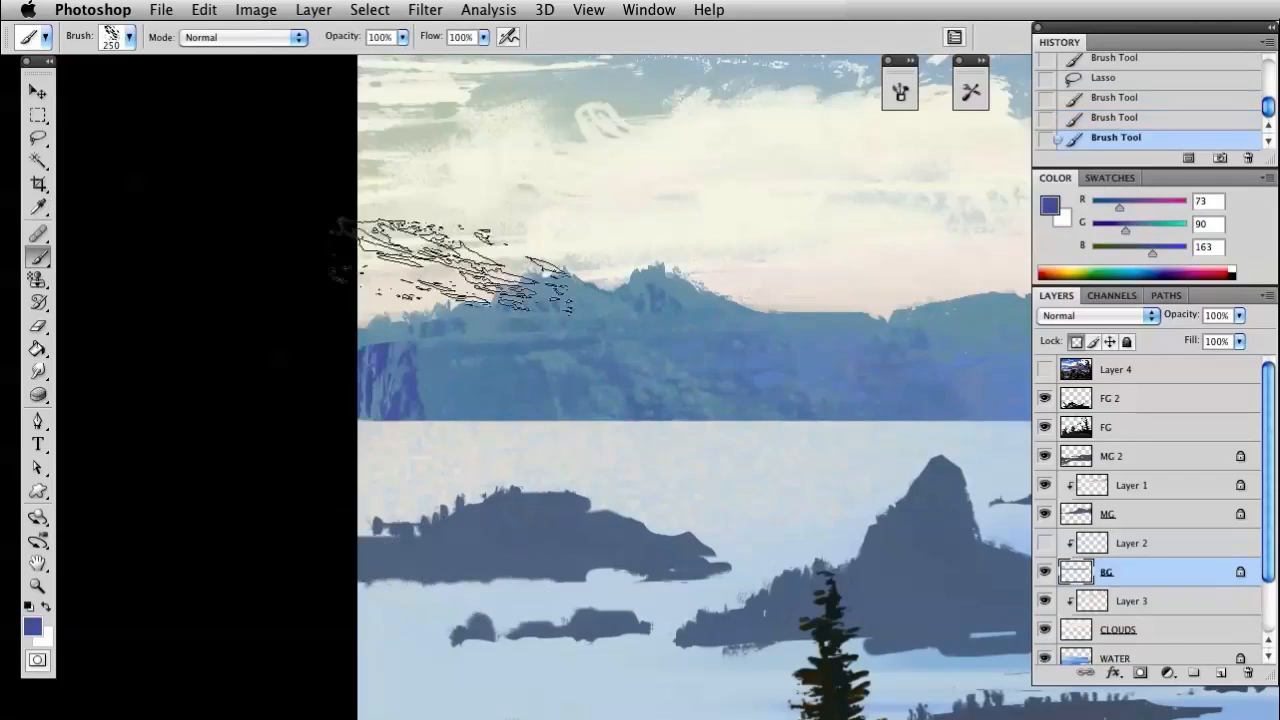
pyautogui.moveTo(326, 42); pyautogui.dragTo(298, 46)
pyautogui.moveTo(476, 480); pyautogui.dragTo(471, 443)
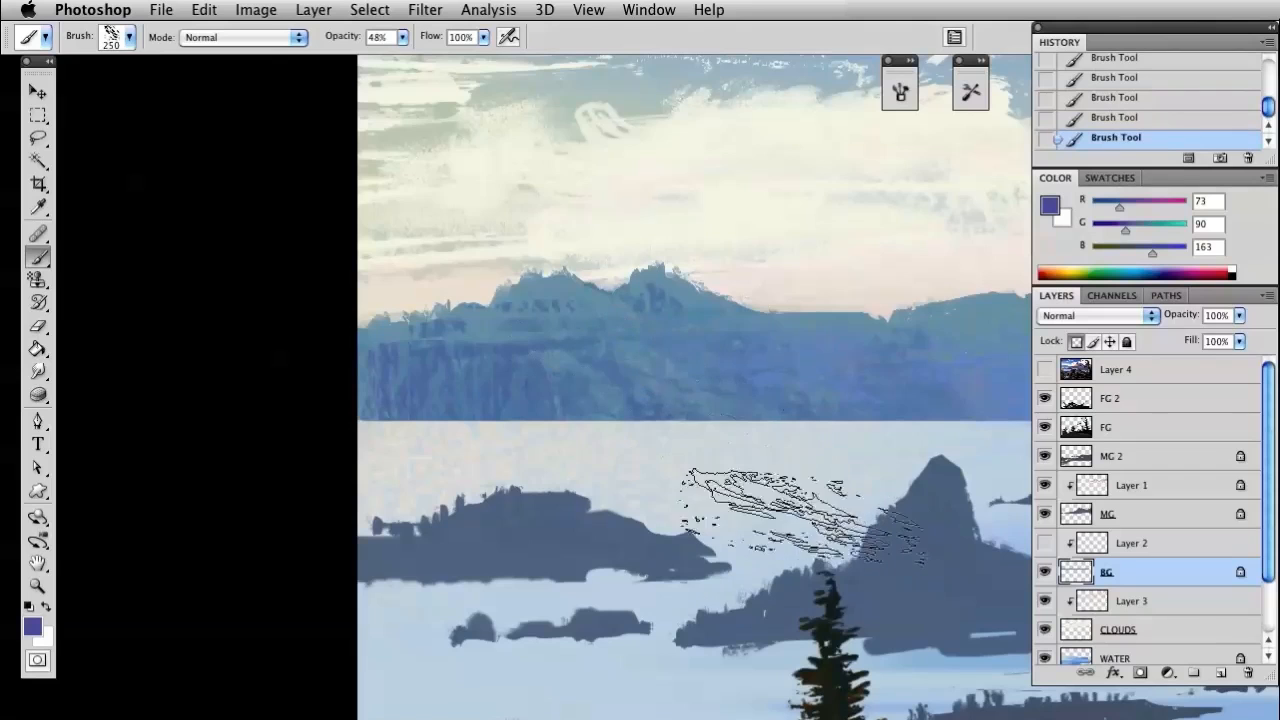
pyautogui.press('super+d')
# Show the pink highlights on Layer 2 and make that layer active for editing over the right-hand hill
pyautogui.moveTo(846, 423); pyautogui.dragTo(823, 424)
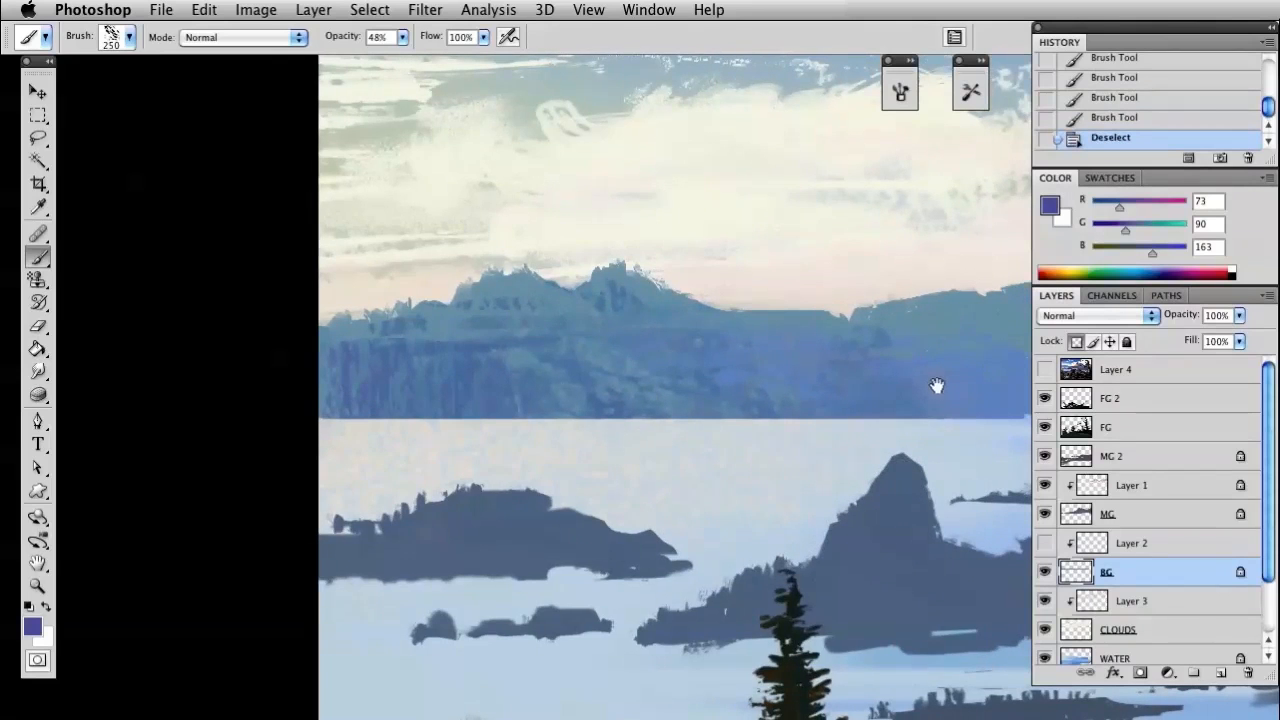
pyautogui.moveTo(917, 433)
pyautogui.mouseDown()
pyautogui.moveTo(809, 420)
pyautogui.moveTo(532, 453)
pyautogui.mouseUp()
pyautogui.press('l')
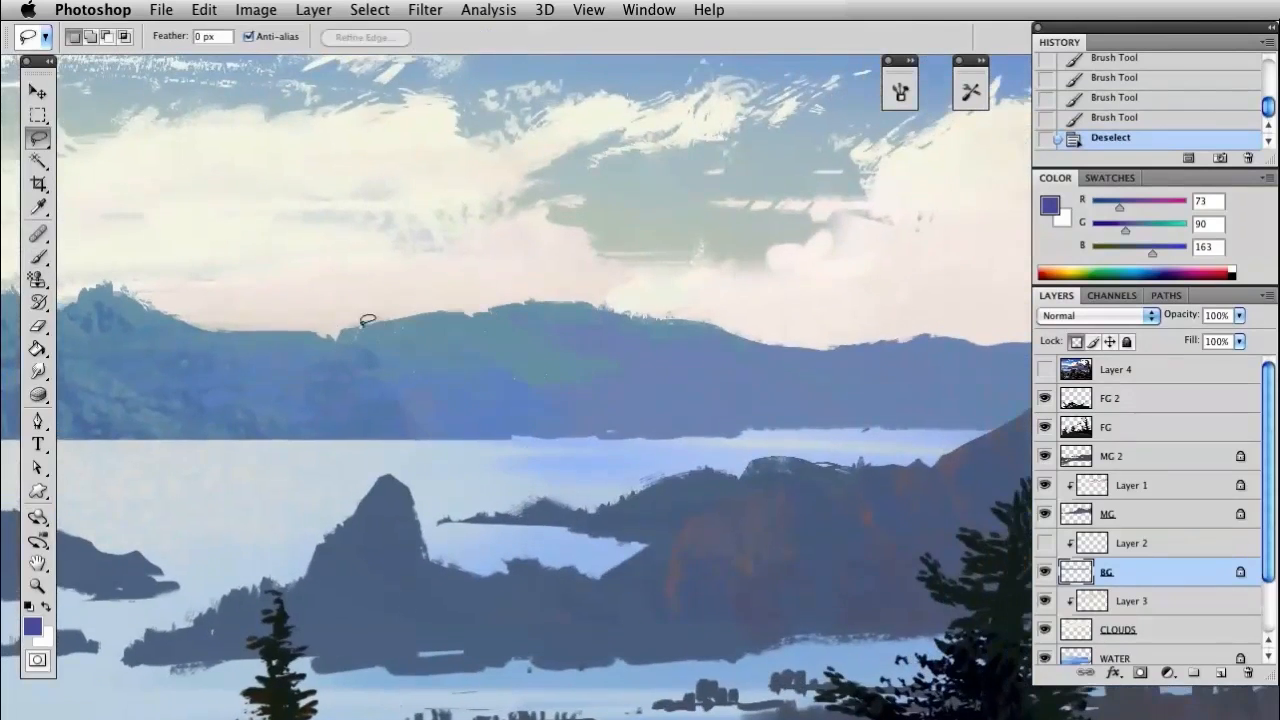
pyautogui.click(1044, 545)
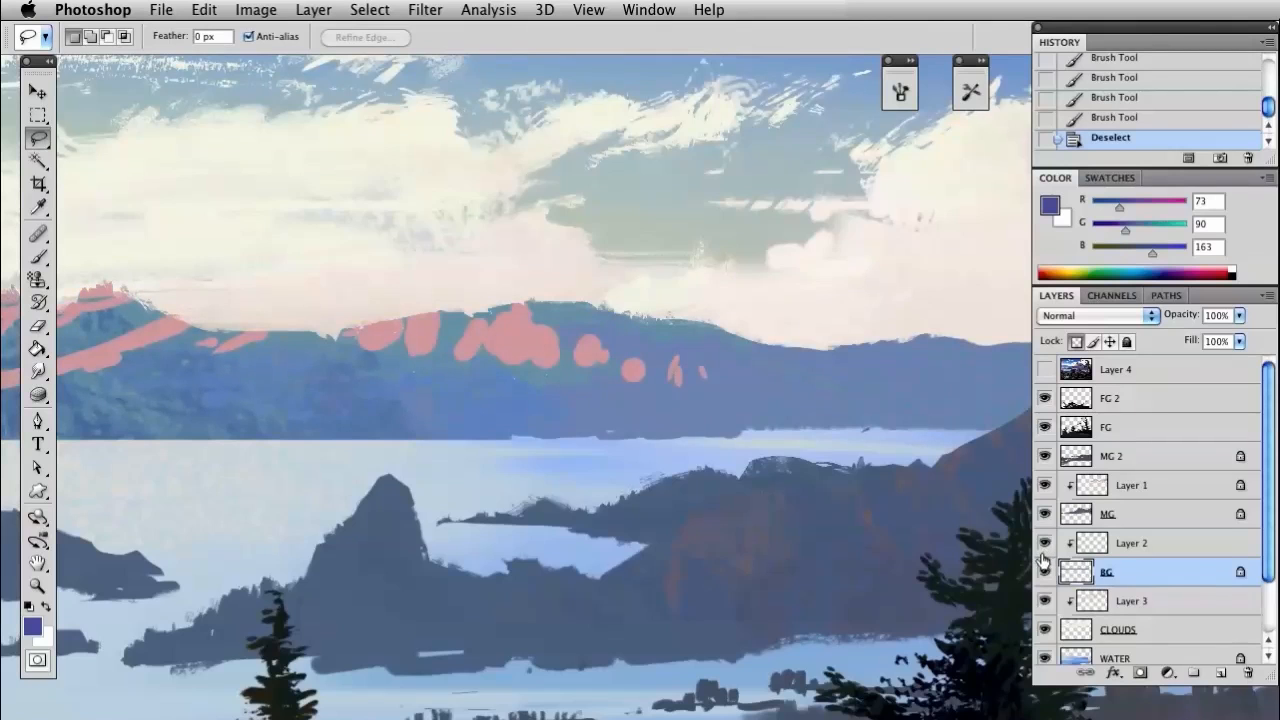
pyautogui.click(1092, 545)
# Set the eraser to the speckled 80 tip at 27 px and trim the lower edges of the right-hand hill's pink highlights
pyautogui.press('e')
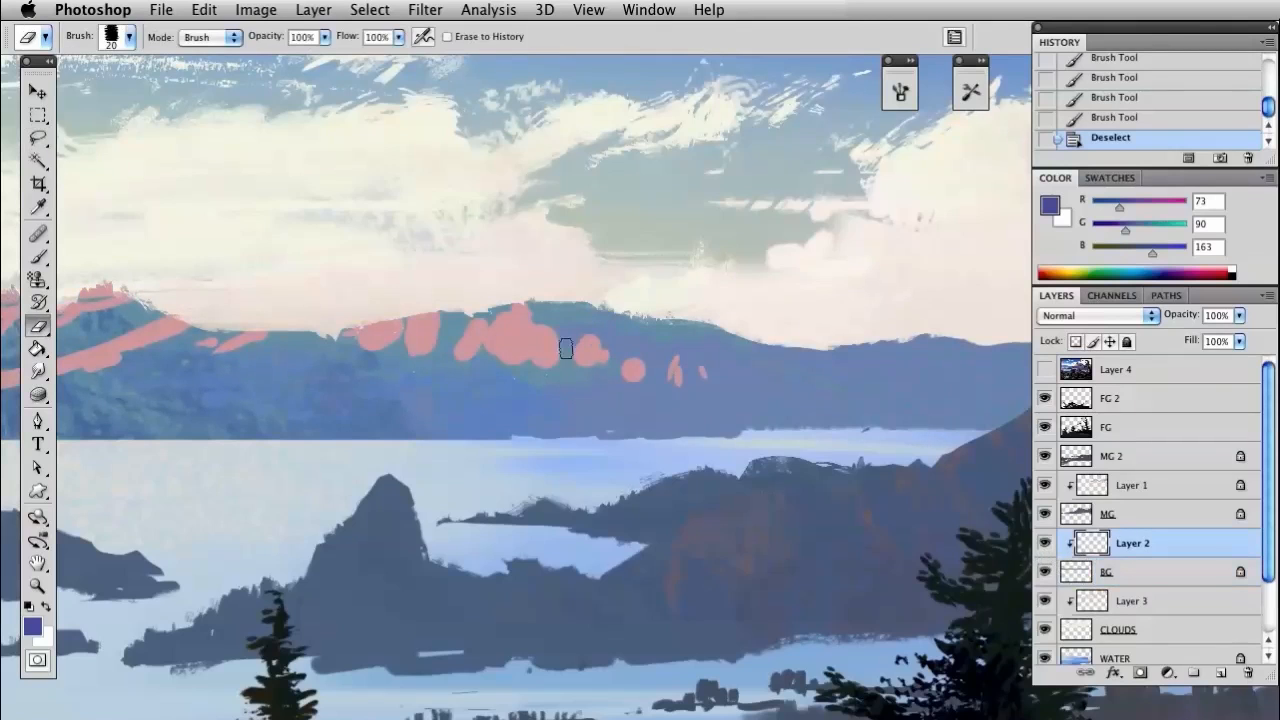
pyautogui.click(390, 357)
pyautogui.rightClick(431, 350)
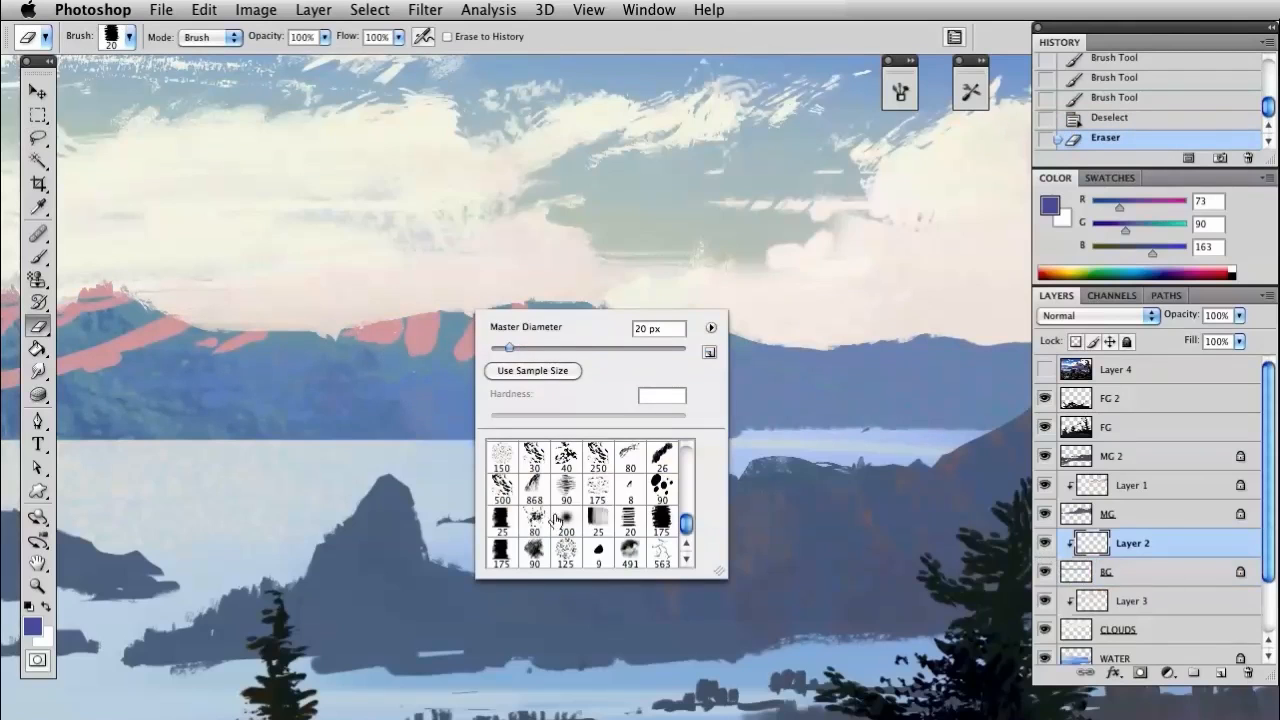
pyautogui.click(502, 522)
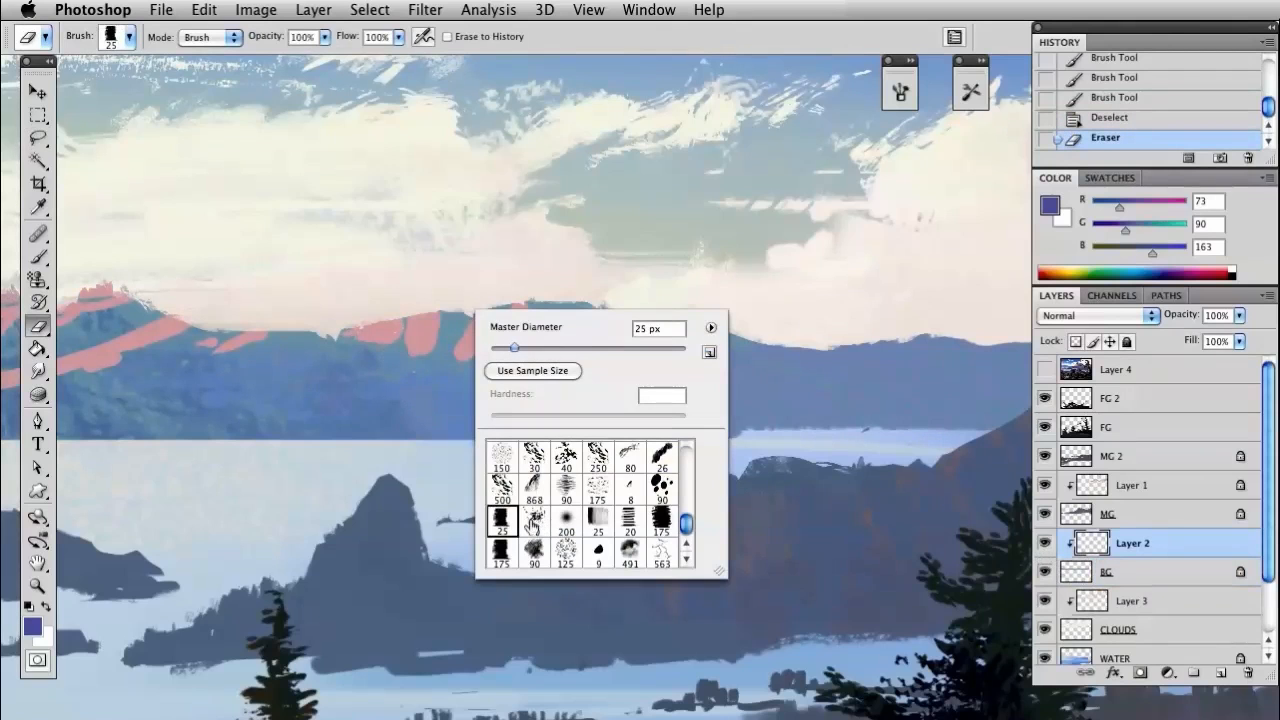
pyautogui.click(405, 357)
pyautogui.moveTo(502, 362); pyautogui.dragTo(615, 379)
pyautogui.moveTo(437, 384)
pyautogui.mouseDown()
pyautogui.moveTo(551, 364)
pyautogui.moveTo(434, 371)
pyautogui.mouseUp()
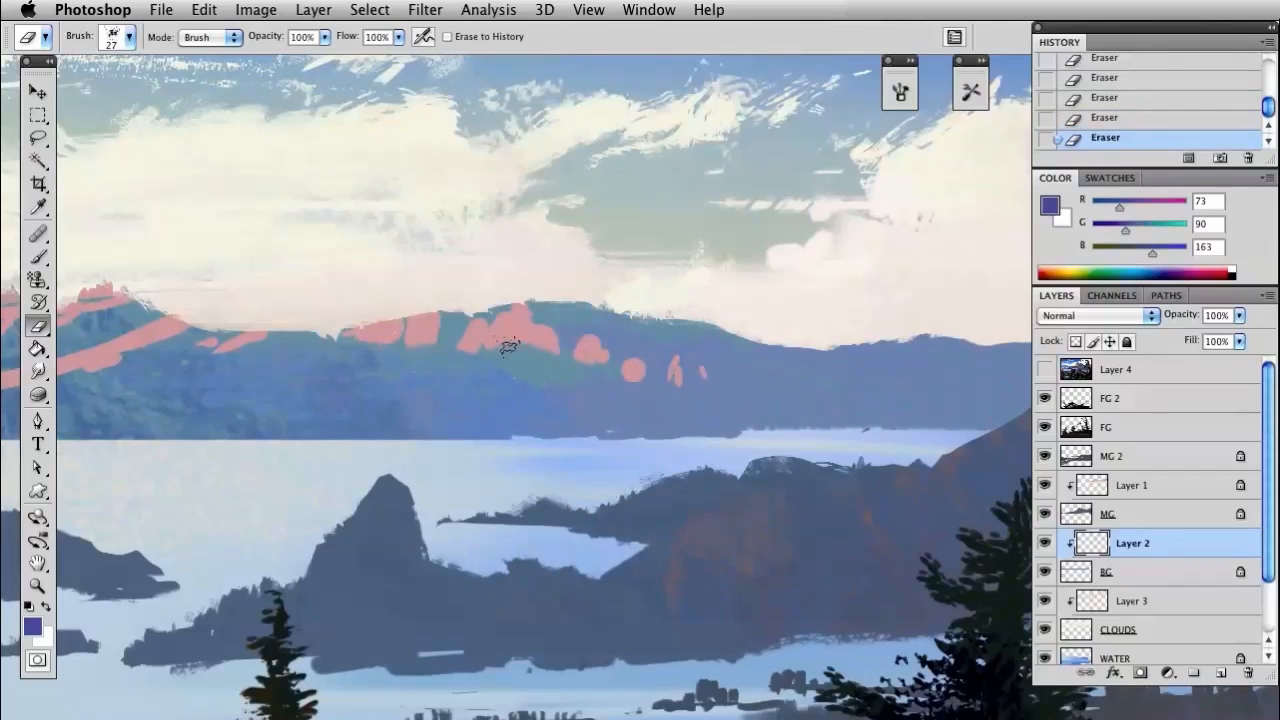
# Sample the highlight pink RGB 212, 161, 165 and switch to a textured brush tip at 17 px
pyautogui.press('i')
pyautogui.click(523, 308)
pyautogui.press('b')
pyautogui.rightClick(512, 323)
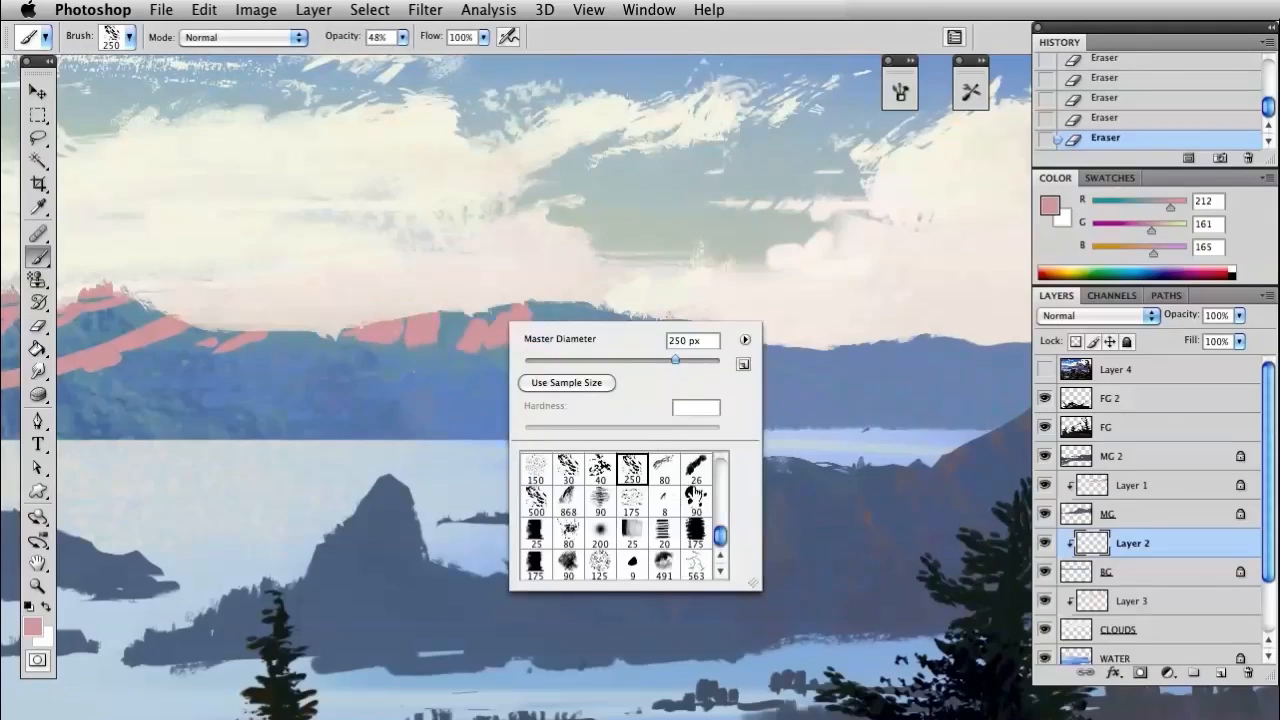
pyautogui.click(724, 477)
pyautogui.click(697, 543)
pyautogui.click(547, 360)
# Raise the brush opacity to 100% and paint pink strokes that extend the highlights along the right-hand hill's ridge
pyautogui.moveTo(352, 331)
pyautogui.mouseDown()
pyautogui.moveTo(376, 345)
pyautogui.moveTo(384, 323)
pyautogui.mouseUp()
pyautogui.moveTo(346, 42); pyautogui.dragTo(467, 53)
pyautogui.moveTo(341, 338); pyautogui.dragTo(396, 350)
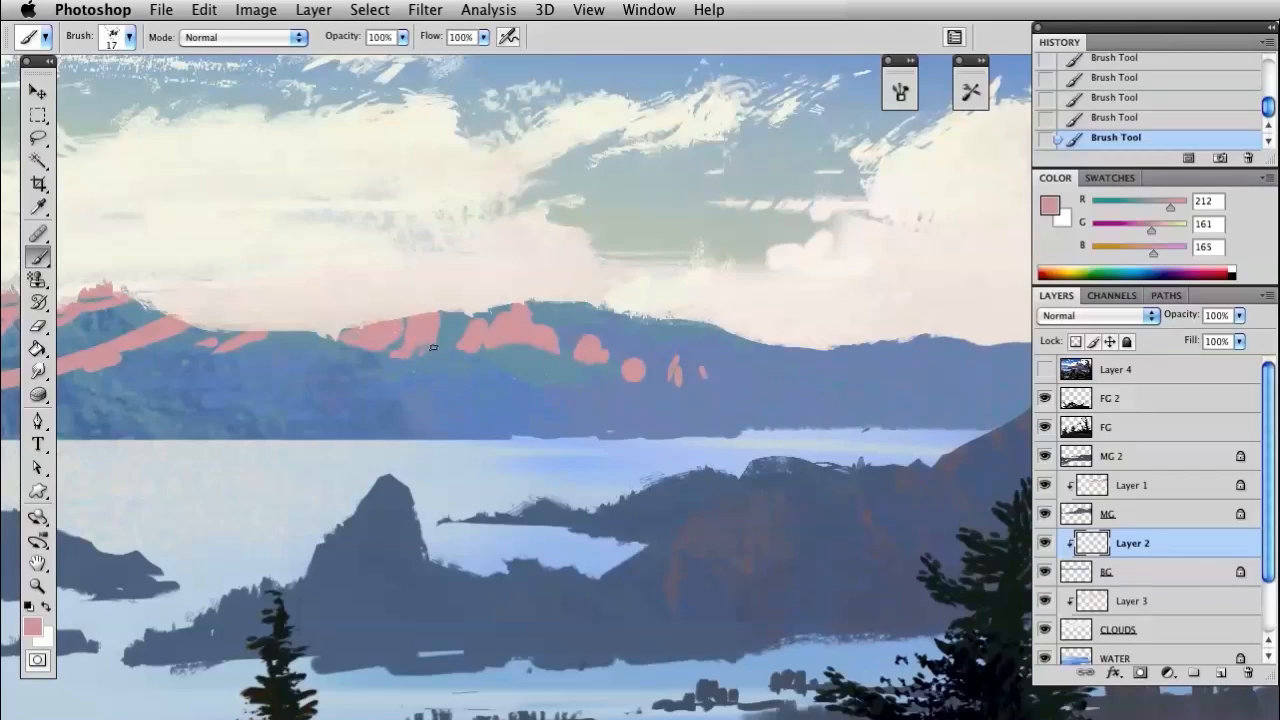
pyautogui.moveTo(450, 317); pyautogui.dragTo(448, 336)
# Unlock transparency on the BG layer and erase along the right-hand hill's ridge with a 19 px textured eraser to reshape its silhouette
pyautogui.click(1106, 578)
pyautogui.click(1078, 343)
pyautogui.press('e')
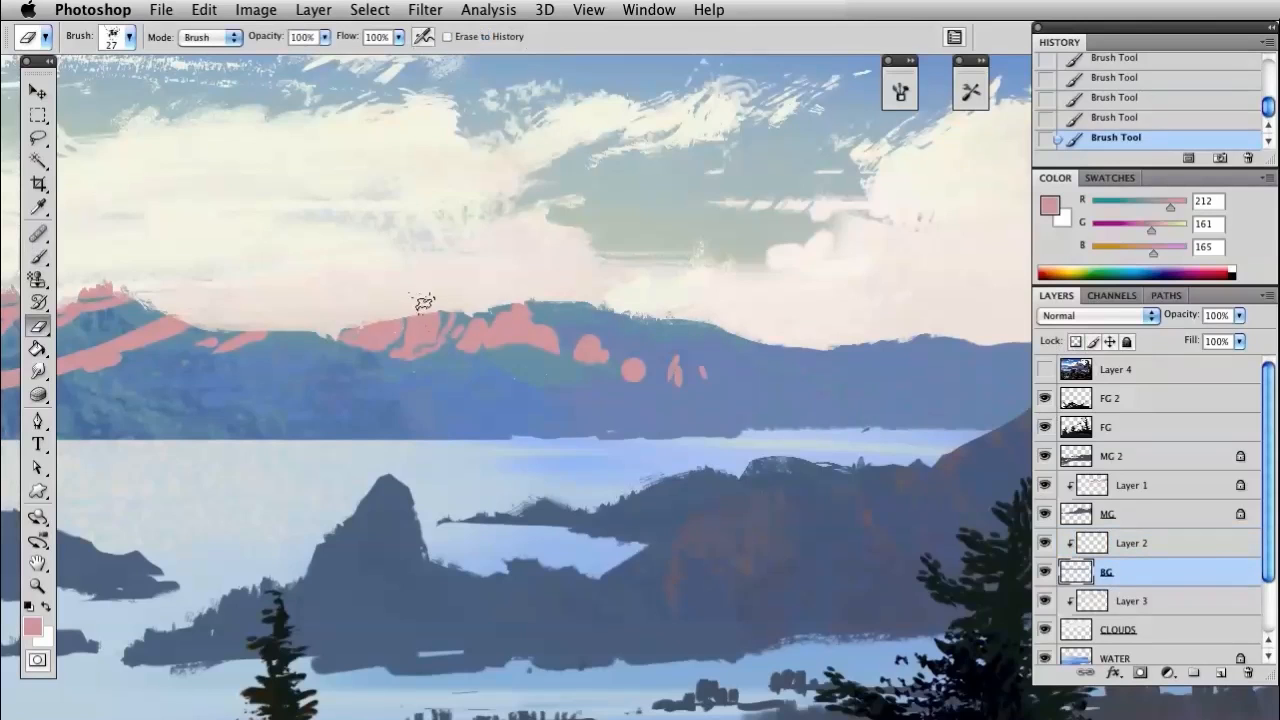
pyautogui.moveTo(447, 306); pyautogui.dragTo(468, 318)
pyautogui.rightClick(505, 310)
pyautogui.moveTo(554, 341); pyautogui.dragTo(547, 343)
pyautogui.moveTo(492, 322)
pyautogui.mouseDown()
pyautogui.moveTo(477, 311)
pyautogui.moveTo(562, 297)
pyautogui.moveTo(656, 309)
pyautogui.moveTo(655, 321)
pyautogui.mouseUp()
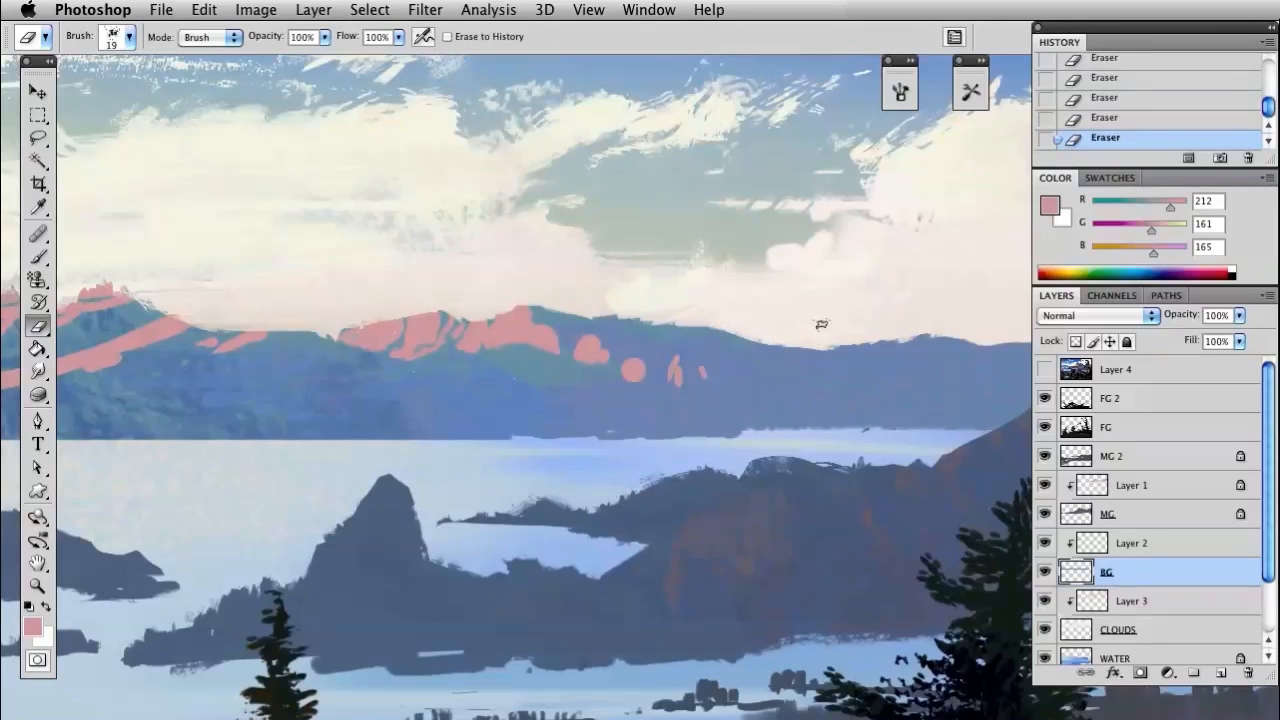
pyautogui.moveTo(552, 311); pyautogui.dragTo(882, 337)
# Return to Layer 2 and erase notches into the left mountain's long pink band, using the 101 textured tip at 16 px
pyautogui.moveTo(664, 363)
pyautogui.mouseDown()
pyautogui.moveTo(529, 366)
pyautogui.moveTo(611, 397)
pyautogui.moveTo(909, 431)
pyautogui.mouseUp()
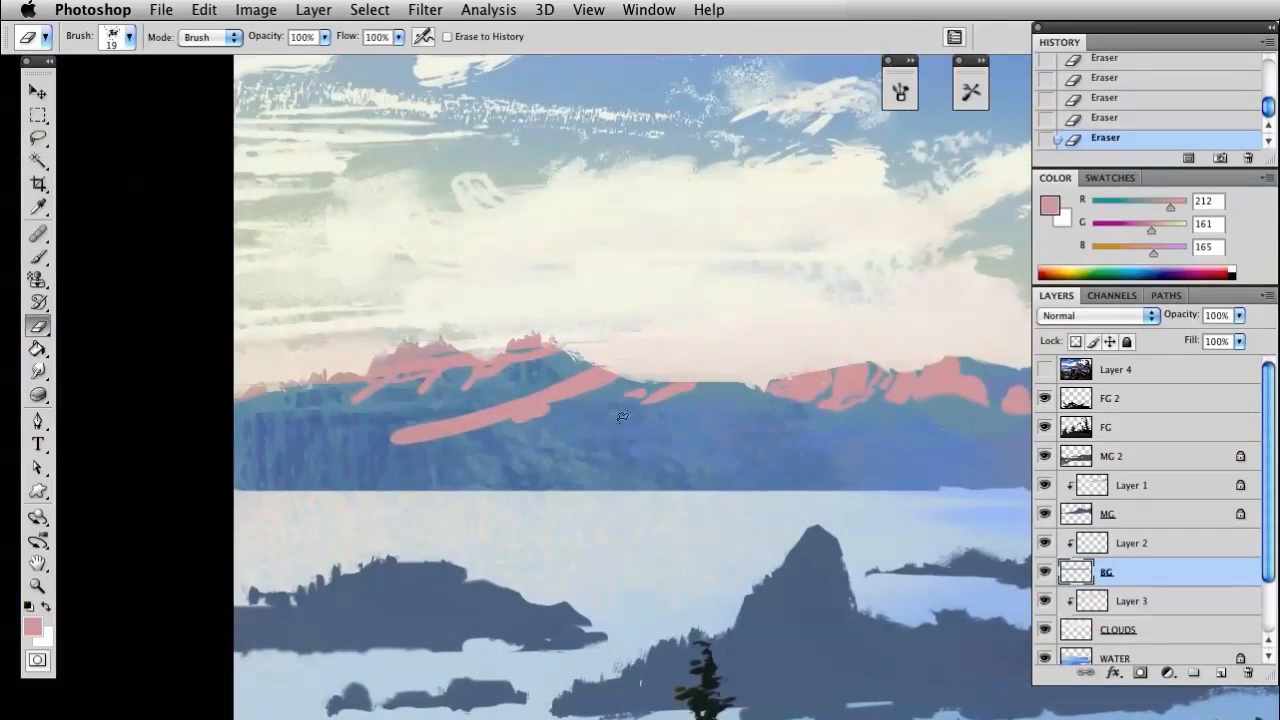
pyautogui.press('b')
pyautogui.keyDown('alt'); pyautogui.click(696, 398); pyautogui.keyUp('alt')
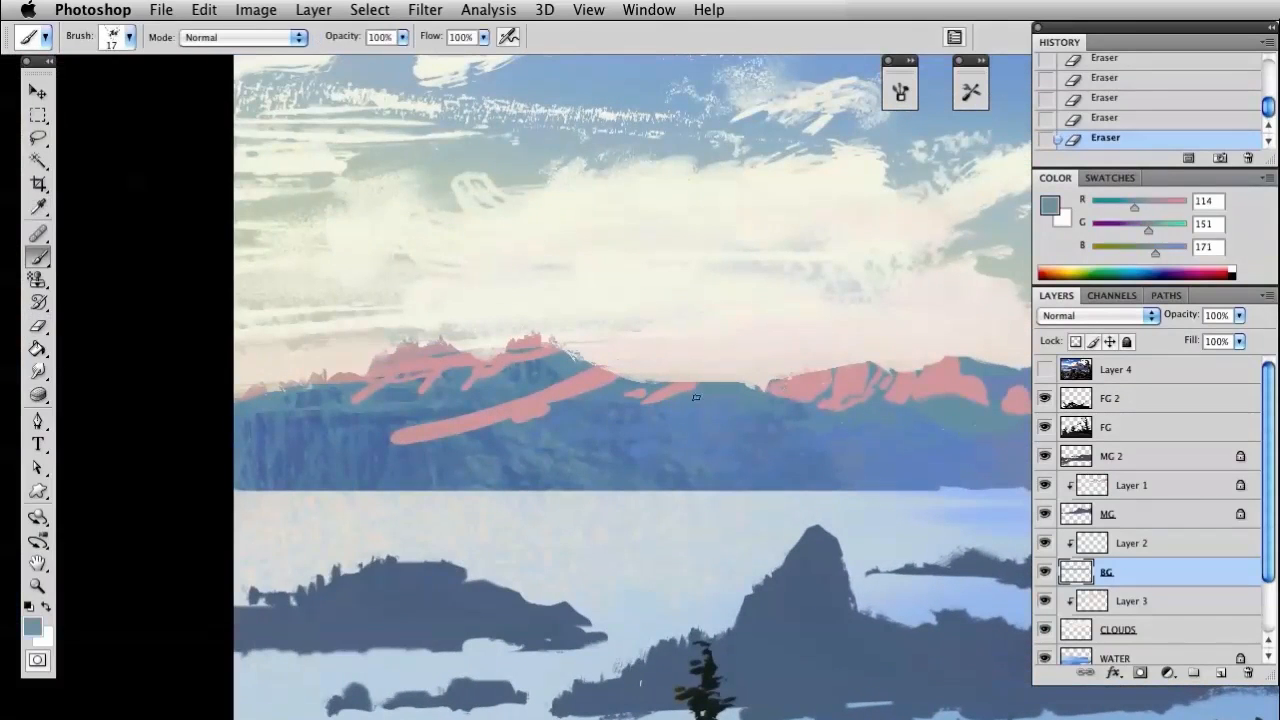
pyautogui.press('e')
pyautogui.hotkey('alt', ']')
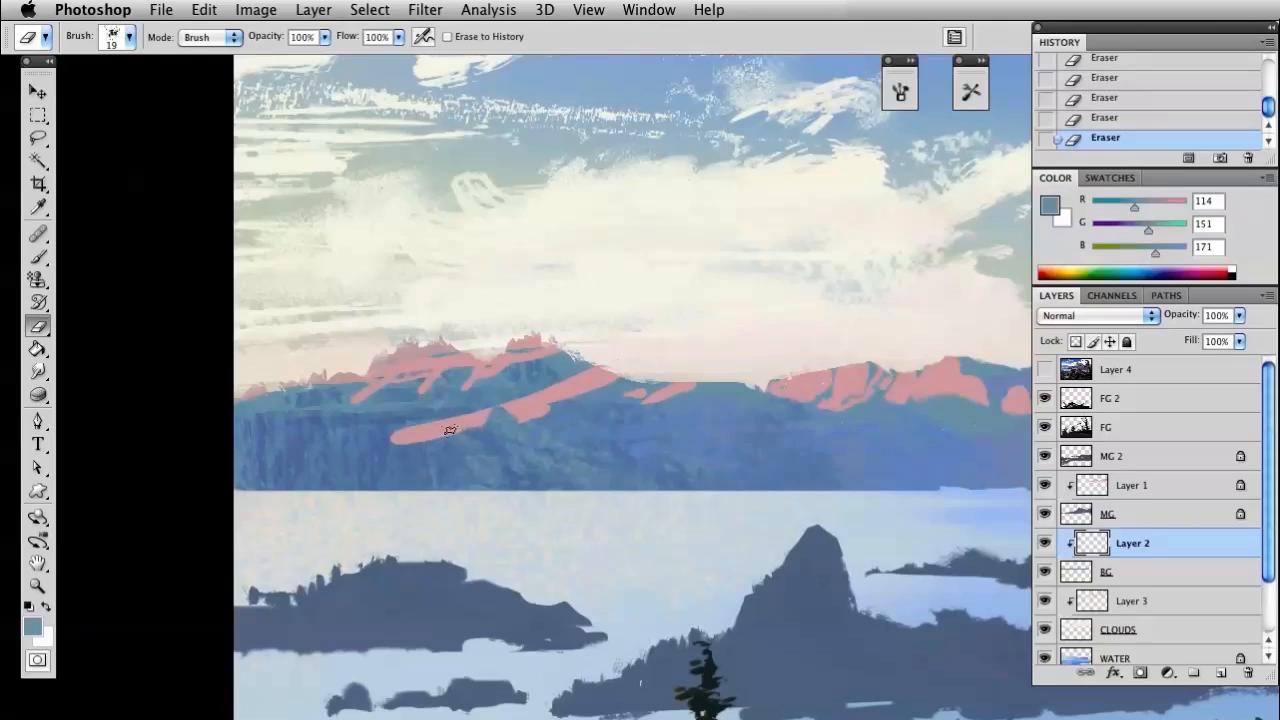
pyautogui.rightClick(476, 373)
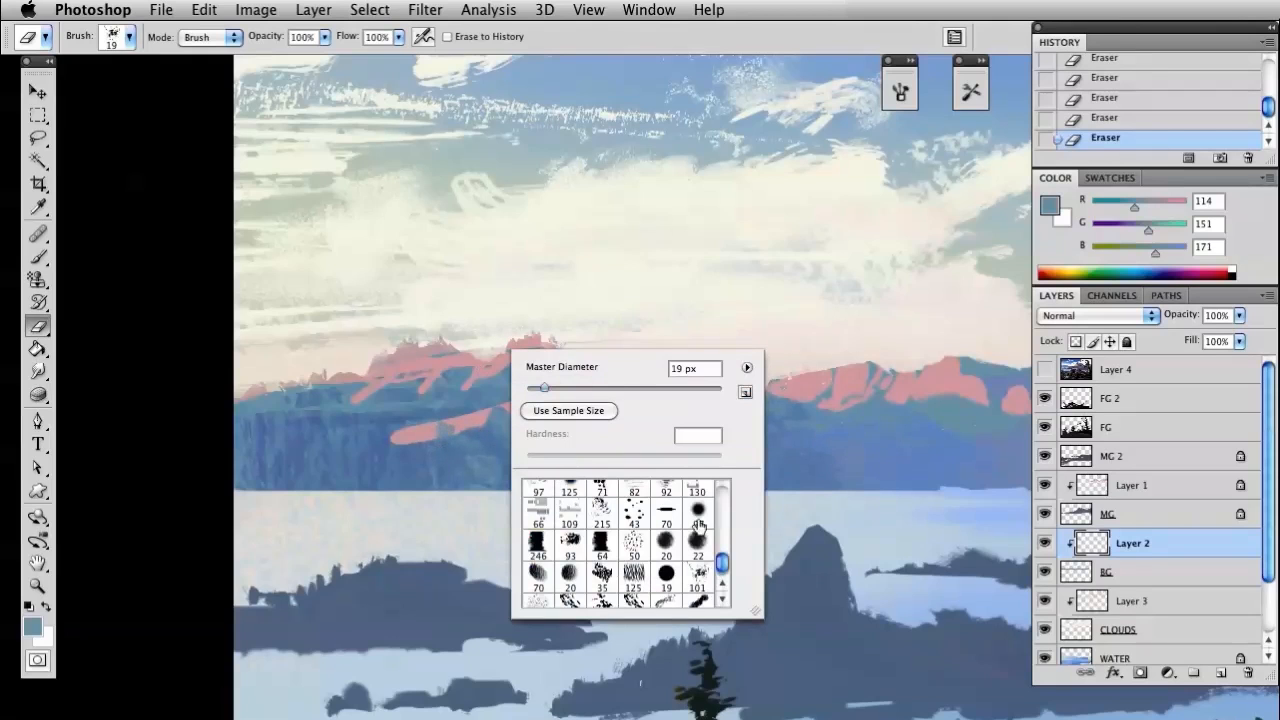
pyautogui.click(700, 576)
pyautogui.moveTo(555, 388); pyautogui.dragTo(542, 389)
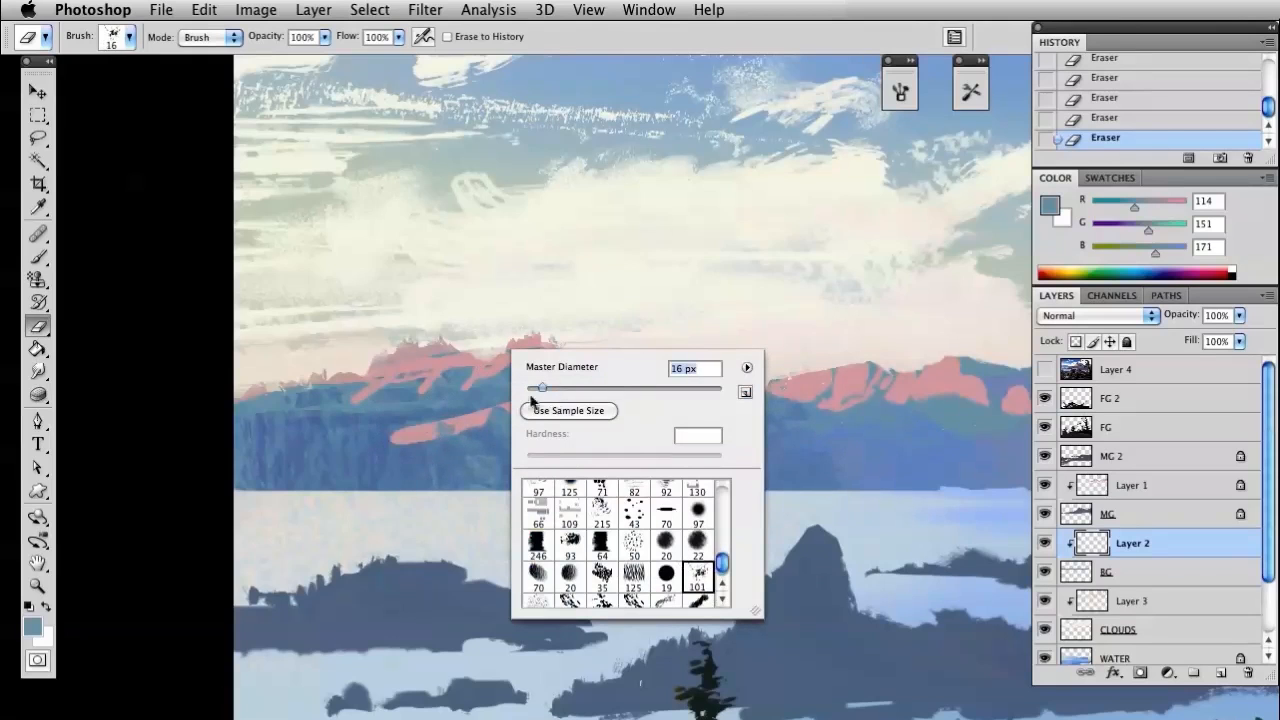
pyautogui.click(425, 450)
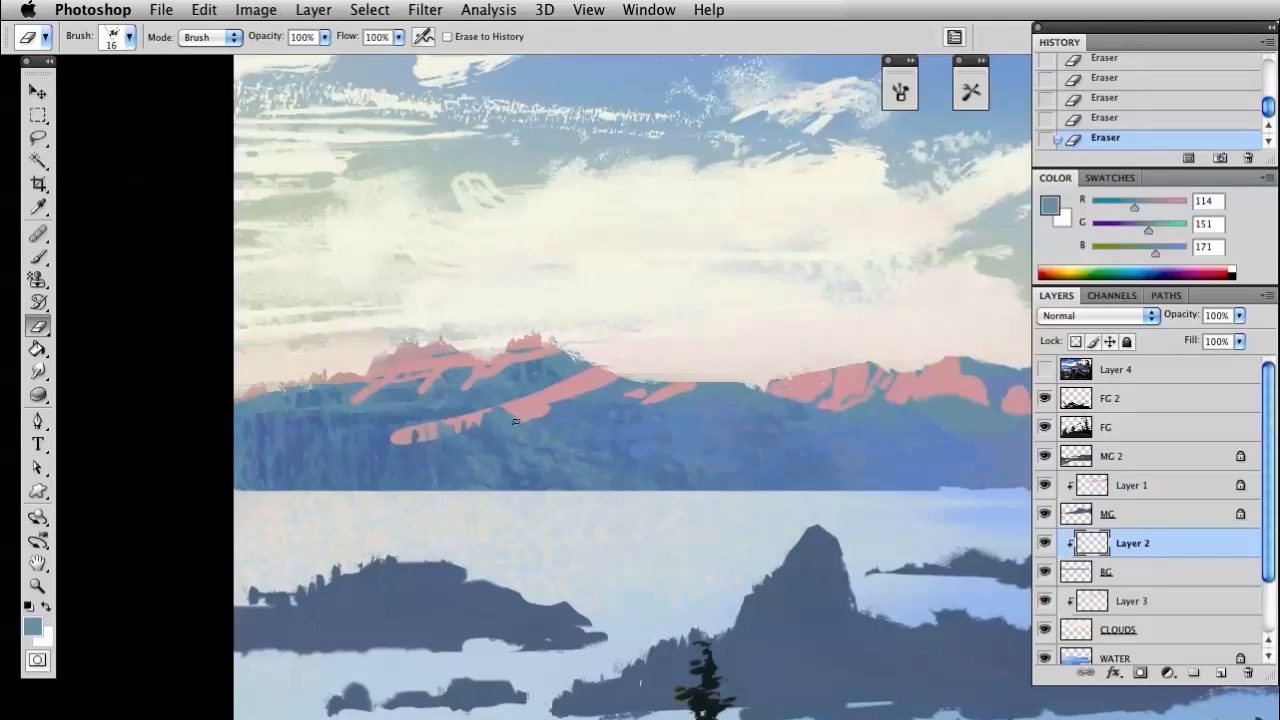
# Break up the lower edge of the left mountain's long pink band with small grey-blue dabs and eraser touches
pyautogui.press('b')
pyautogui.click(403, 435)
pyautogui.click(522, 408)
pyautogui.click(538, 430)
pyautogui.press('e')
pyautogui.click(484, 416)
pyautogui.press('b')
pyautogui.click(534, 413)
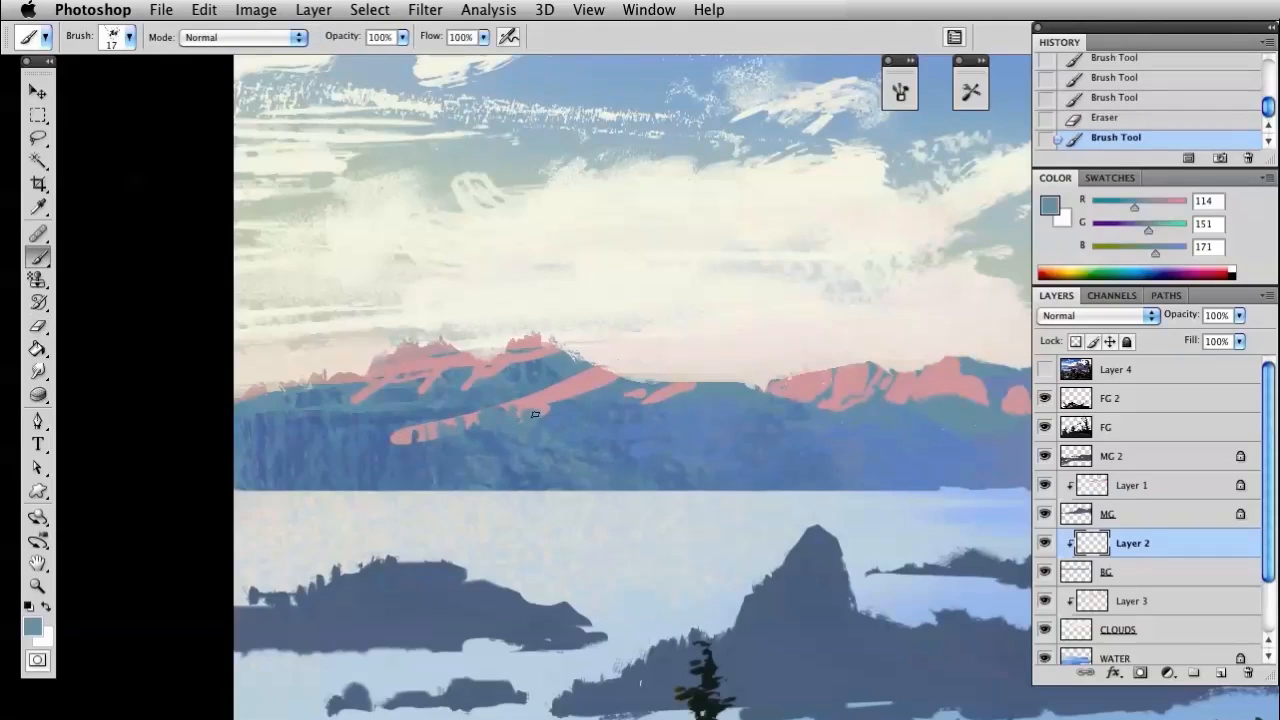
# Sample the pink RGB 212, 161, 165 again and paint thin highlight strokes across the slopes below the left mountain's peaks
pyautogui.keyDown('alt'); pyautogui.click(568, 378); pyautogui.keyUp('alt')
pyautogui.click(517, 405)
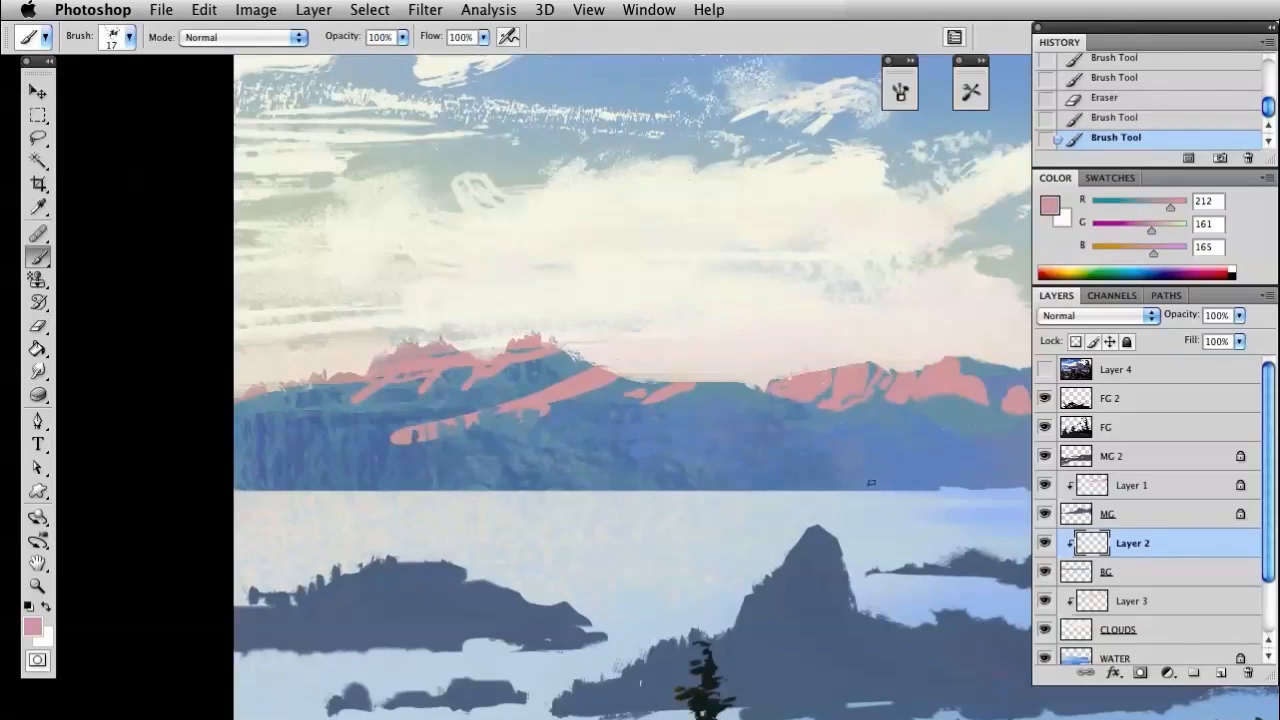
pyautogui.click(1044, 542)
pyautogui.click(1044, 542)
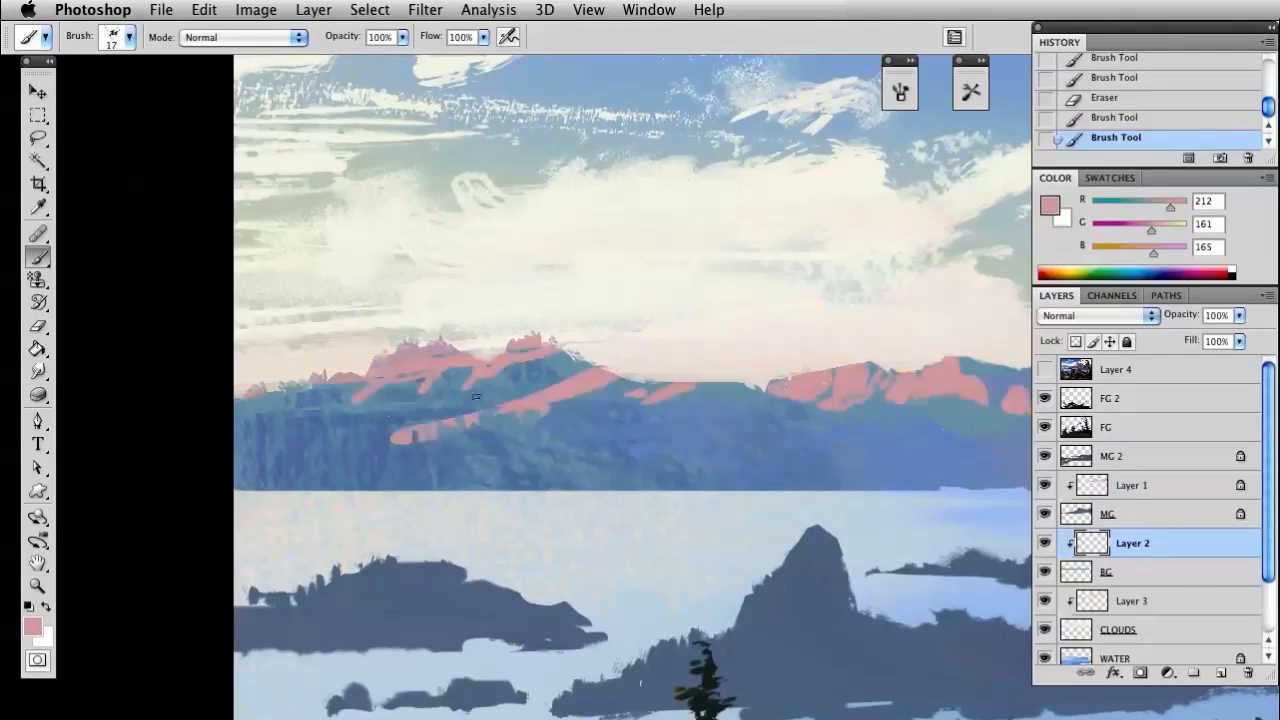
pyautogui.click(397, 433)
pyautogui.moveTo(401, 430)
pyautogui.mouseDown()
pyautogui.moveTo(336, 420)
pyautogui.moveTo(363, 425)
pyautogui.moveTo(424, 408)
pyautogui.mouseUp()
pyautogui.moveTo(395, 402); pyautogui.dragTo(432, 400)
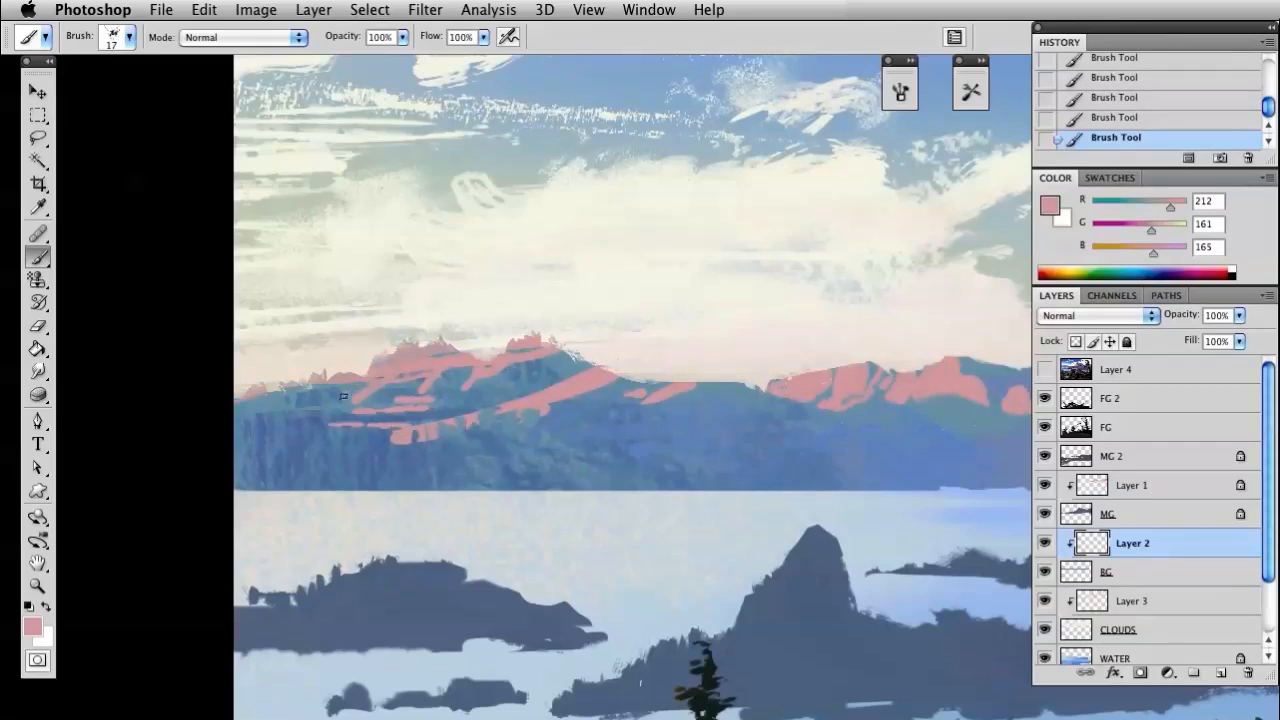
# Erase parts of the pink highlights on the left mountain's upper slopes to carve shadow gaps between them
pyautogui.press('e')
pyautogui.moveTo(350, 420); pyautogui.dragTo(376, 418)
pyautogui.moveTo(356, 407)
pyautogui.mouseDown()
pyautogui.moveTo(388, 406)
pyautogui.moveTo(356, 396)
pyautogui.mouseUp()
pyautogui.moveTo(405, 361)
pyautogui.mouseDown()
pyautogui.moveTo(394, 371)
pyautogui.moveTo(412, 390)
pyautogui.mouseUp()
pyautogui.moveTo(450, 351); pyautogui.dragTo(433, 359)
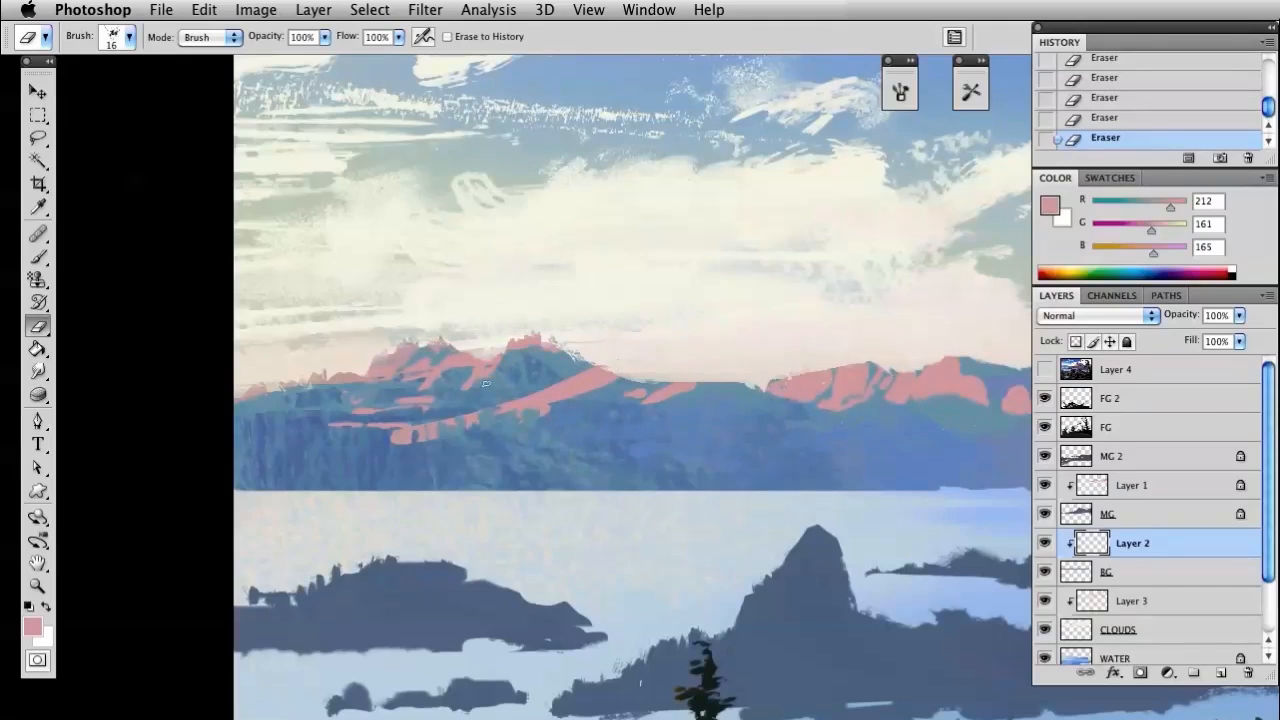
# Add small pink strokes beside the highlight at the right-hand hill's summit
pyautogui.moveTo(789, 435); pyautogui.dragTo(408, 417)
pyautogui.moveTo(585, 423); pyautogui.dragTo(516, 417)
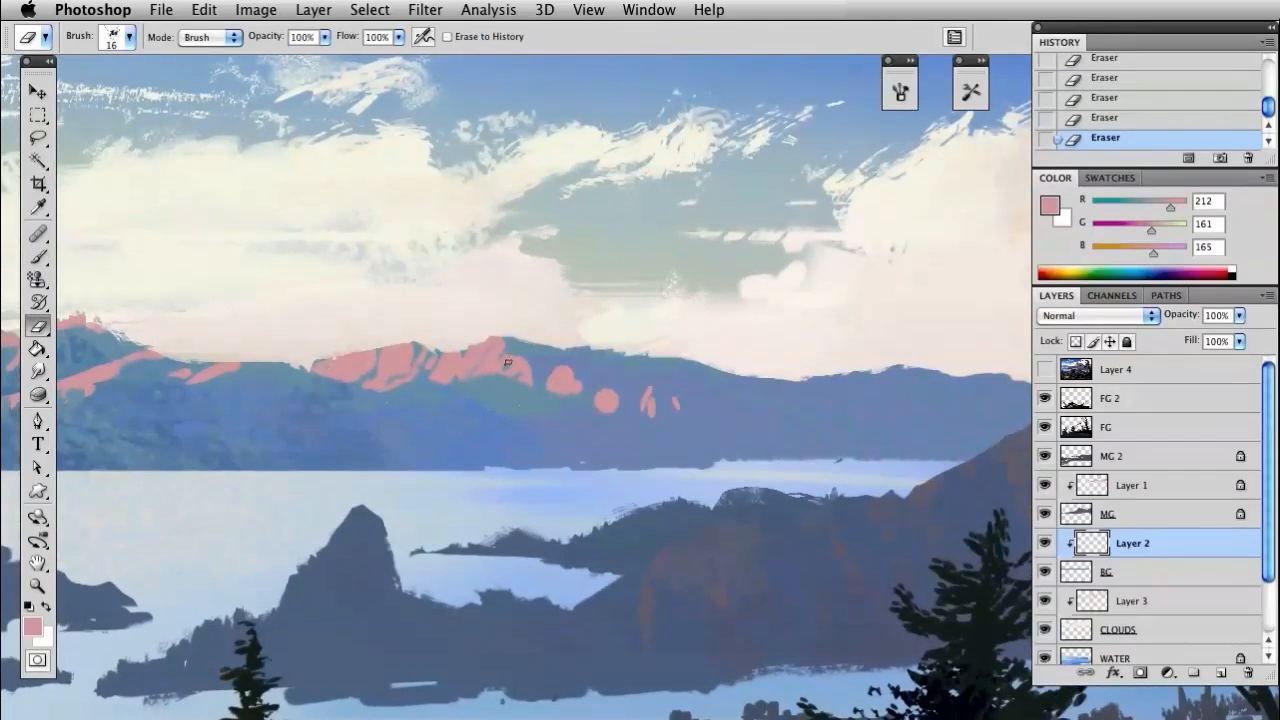
pyautogui.press('b')
pyautogui.moveTo(519, 357); pyautogui.dragTo(526, 364)
pyautogui.moveTo(526, 355); pyautogui.dragTo(535, 358)
pyautogui.moveTo(531, 355); pyautogui.dragTo(537, 357)
# Trim the small pink highlight spots on the right-hand hill's descending slope with the eraser
pyautogui.moveTo(739, 409); pyautogui.dragTo(428, 428)
pyautogui.press('e')
pyautogui.moveTo(528, 396); pyautogui.dragTo(610, 412)
pyautogui.moveTo(640, 416); pyautogui.dragTo(661, 420)
# Sample the grey-blue RGB 144, 155, 177 from the far ridge and load the 250 px textured brush, undoing the trial stroke
pyautogui.moveTo(533, 430); pyautogui.dragTo(566, 420)
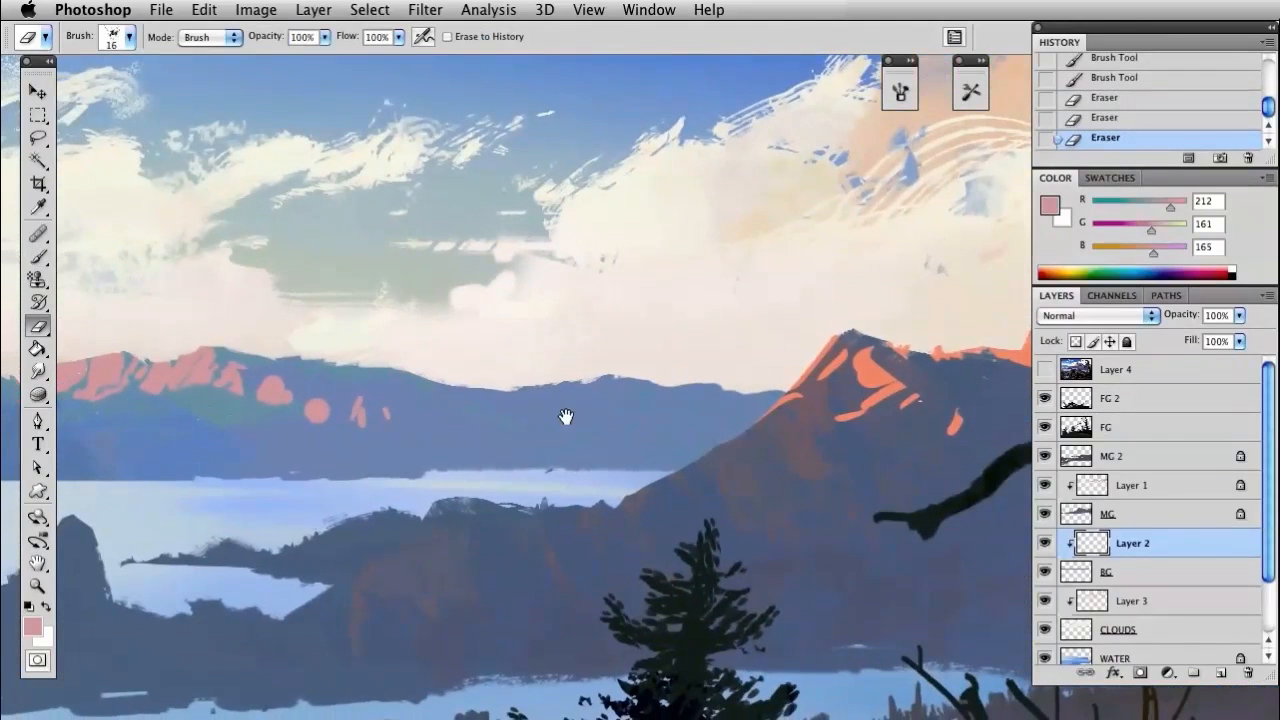
pyautogui.press('i')
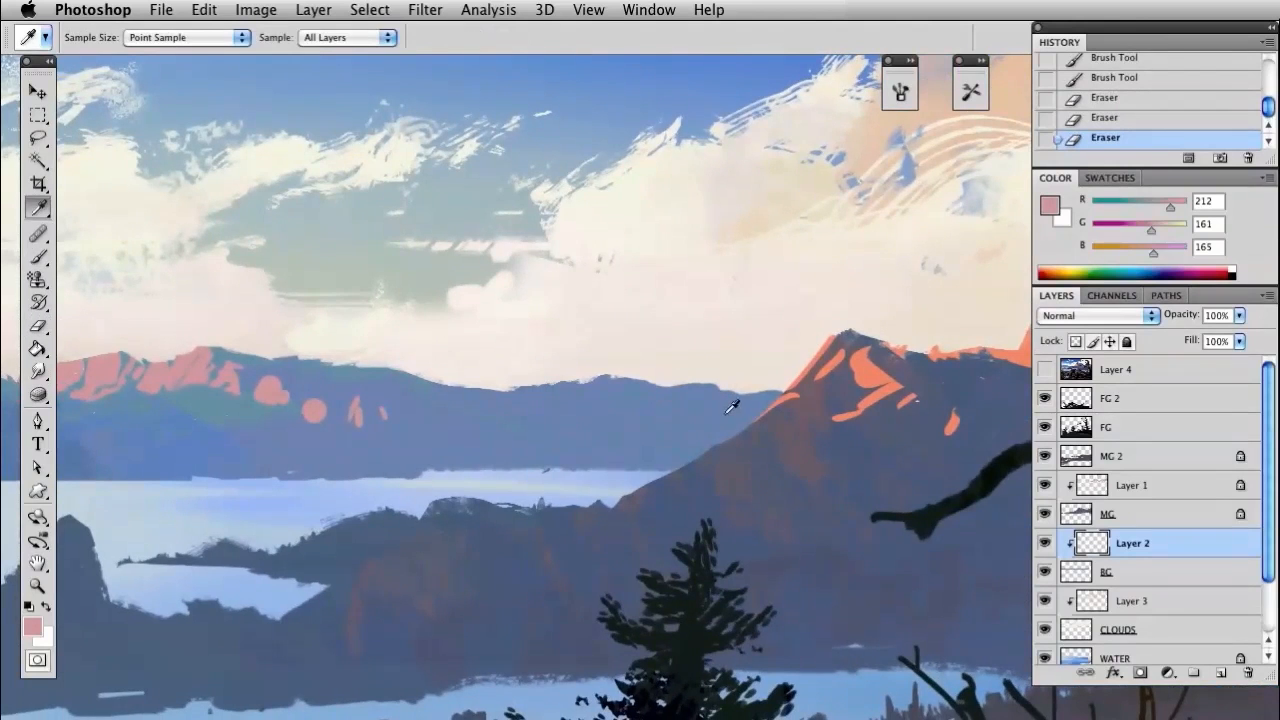
pyautogui.click(740, 407)
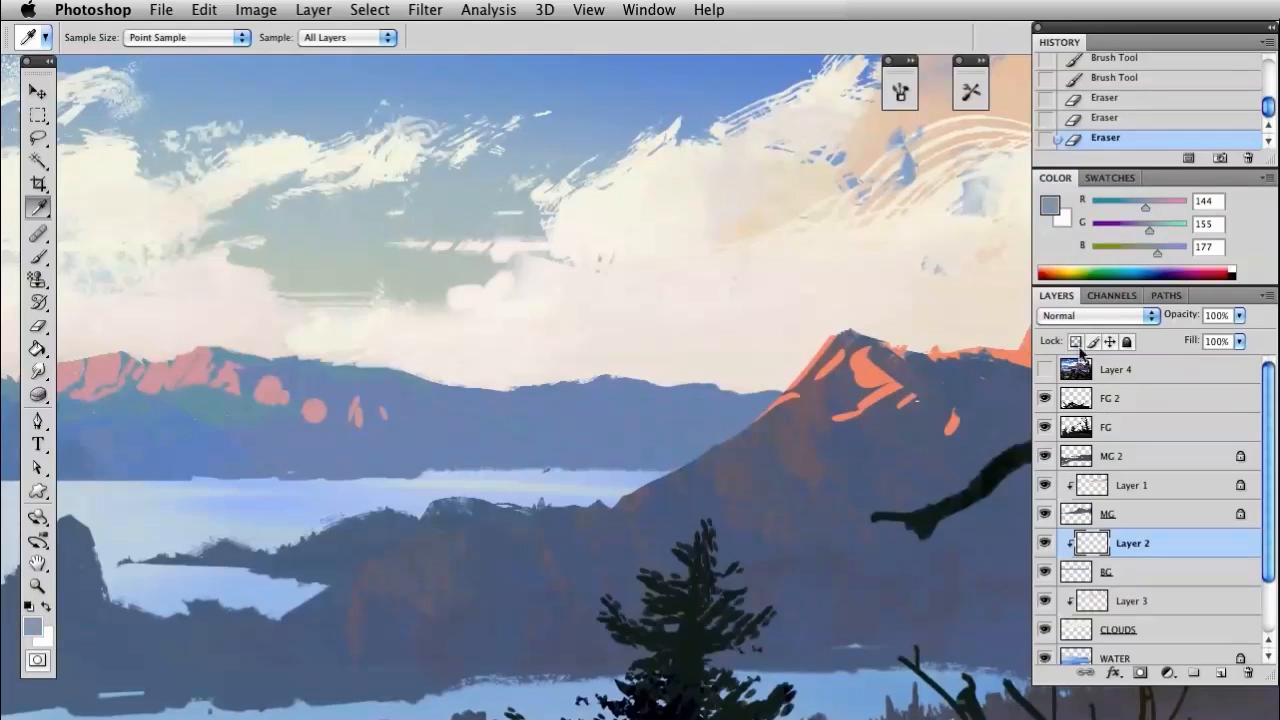
pyautogui.press('b')
pyautogui.rightClick(706, 416)
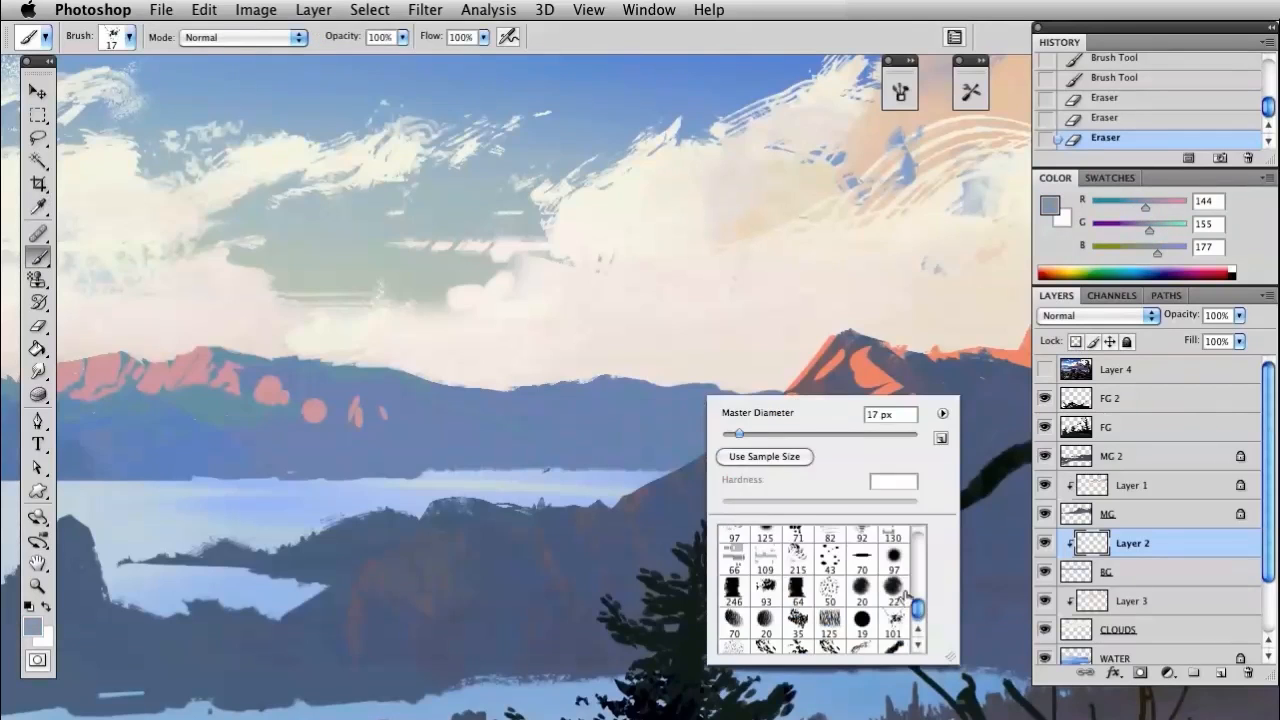
pyautogui.click(825, 650)
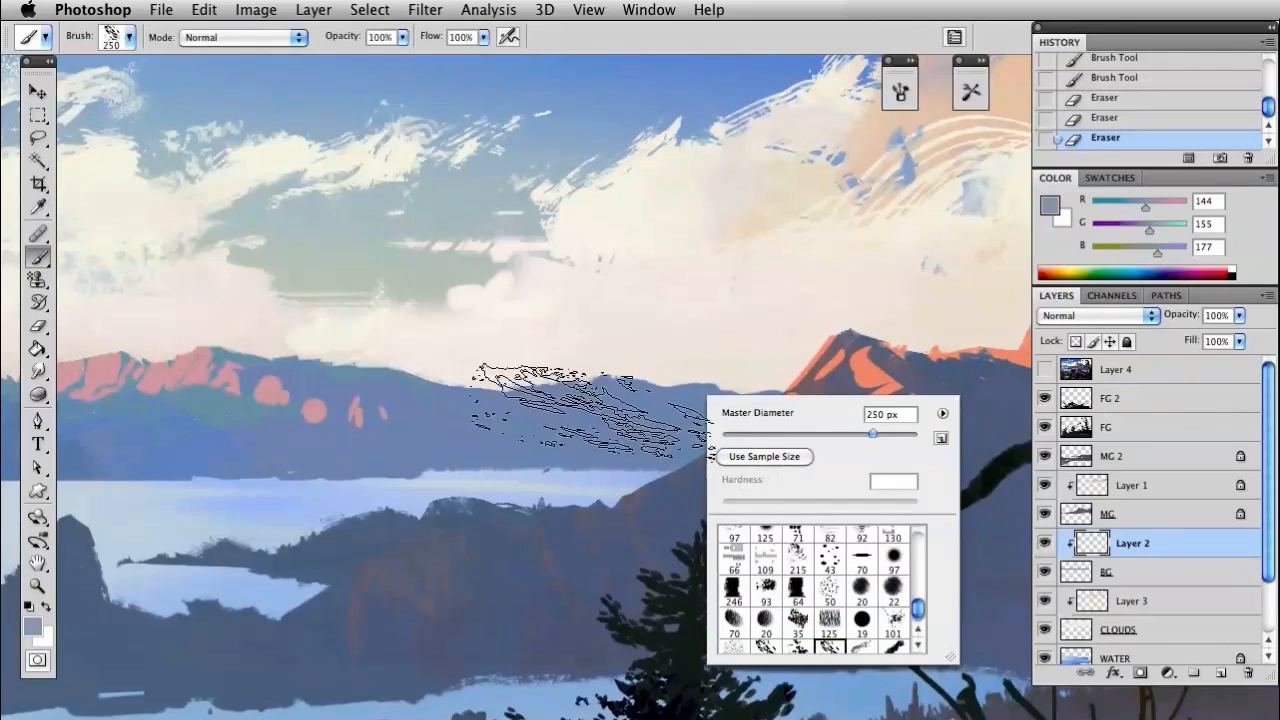
pyautogui.moveTo(555, 365); pyautogui.dragTo(640, 475)
pyautogui.hotkey('ctrl', 'z')
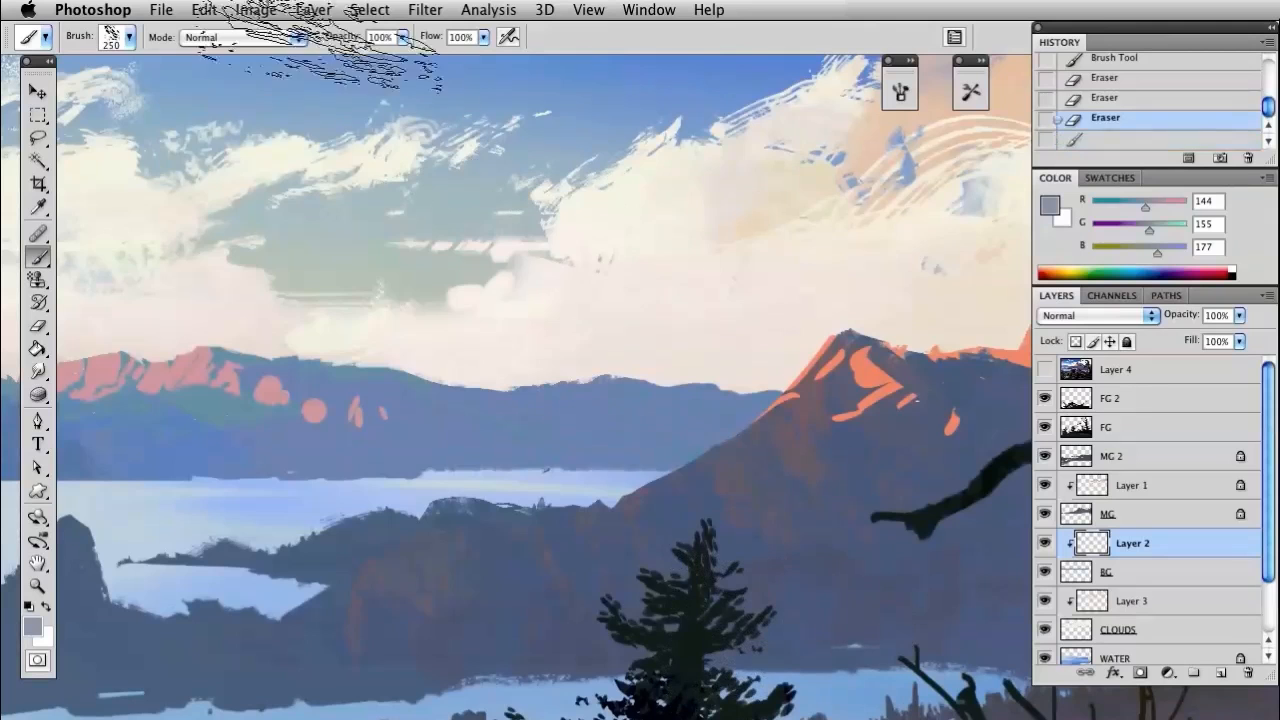
# Set the brush opacity to 70% and paint grey-blue textured strokes over the far ridge beside the orange-lit mountain
pyautogui.press('7')
pyautogui.moveTo(650, 394); pyautogui.dragTo(690, 492)
pyautogui.moveTo(568, 356); pyautogui.dragTo(690, 470)
pyautogui.moveTo(732, 405); pyautogui.dragTo(748, 416)
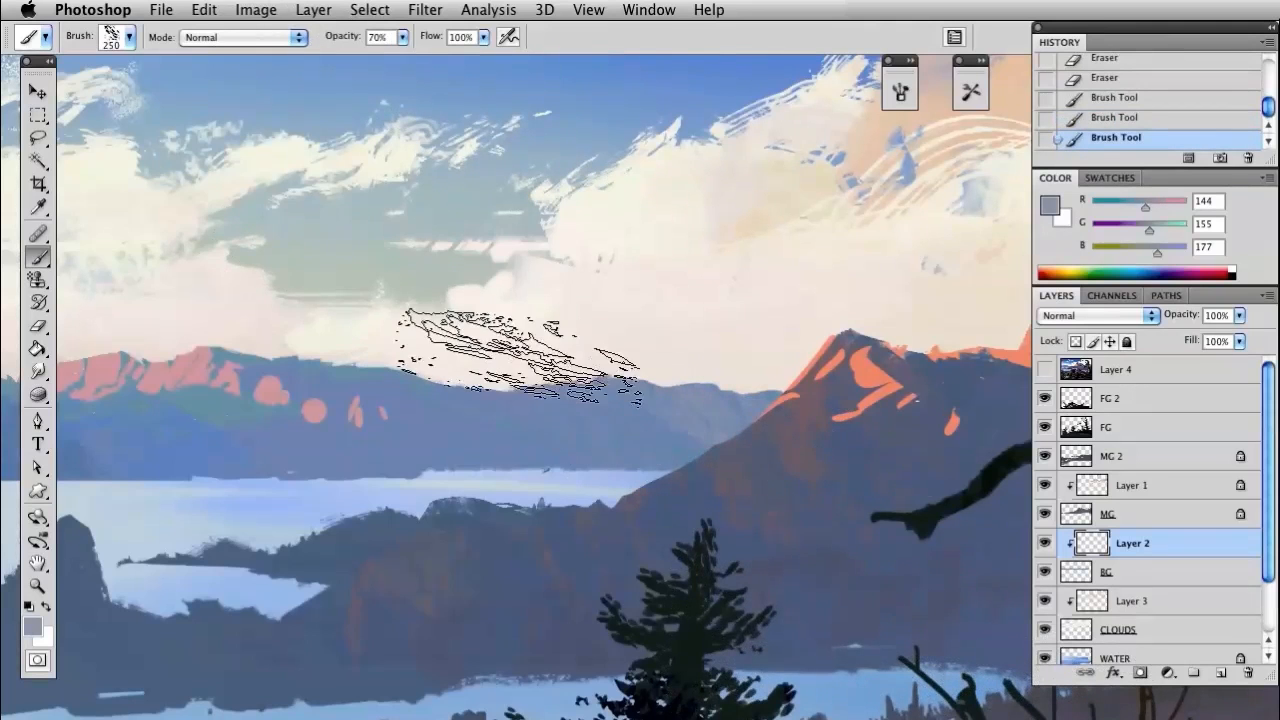
# Lasso an area along the central hill's descending slope, brush grey-blue texture over the farther ridge inside it, and deselect
pyautogui.moveTo(538, 403); pyautogui.dragTo(760, 403)
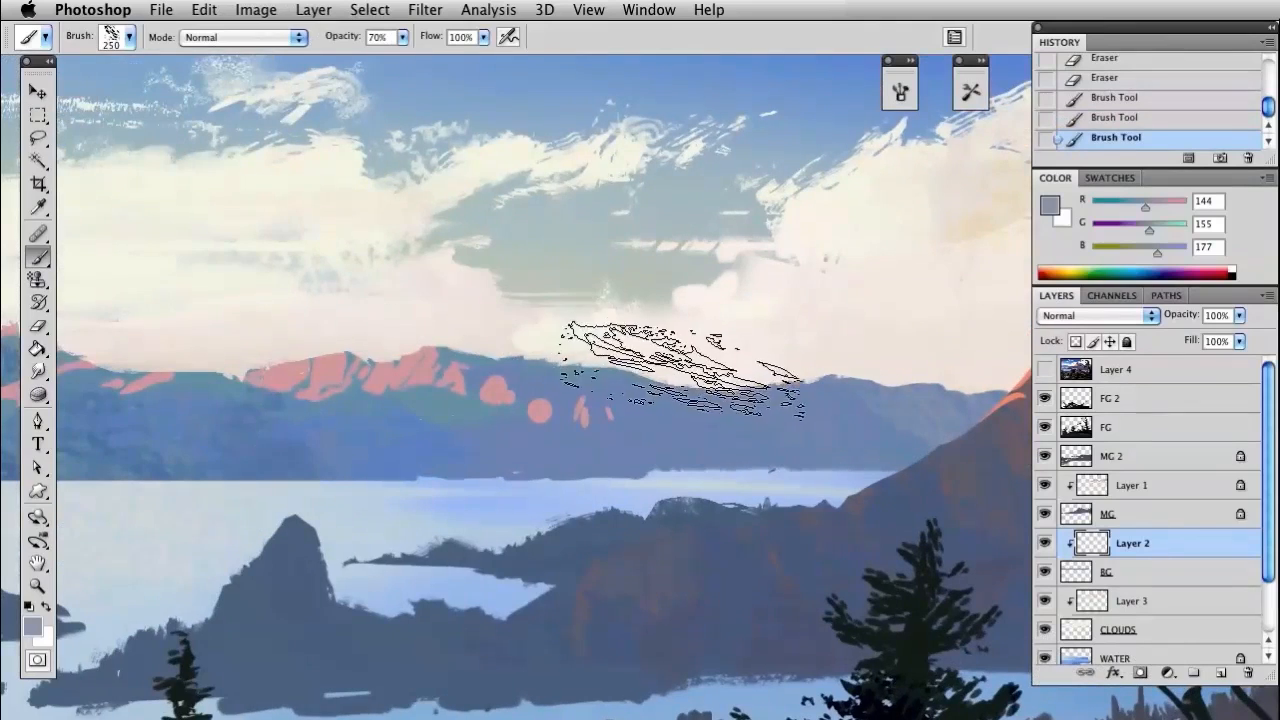
pyautogui.press('l')
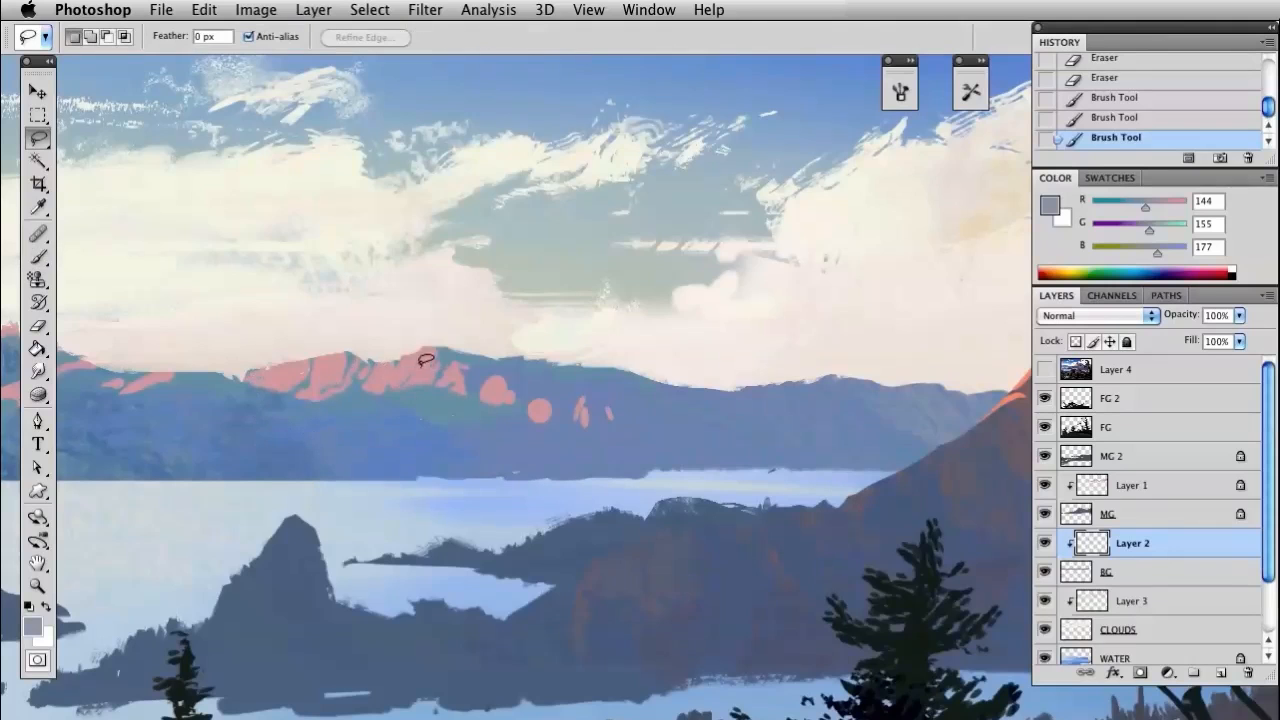
pyautogui.moveTo(432, 347)
pyautogui.mouseDown()
pyautogui.moveTo(770, 454)
pyautogui.moveTo(963, 487)
pyautogui.moveTo(460, 266)
pyautogui.mouseUp()
pyautogui.press('super+h')
pyautogui.press('b')
pyautogui.moveTo(651, 404); pyautogui.dragTo(637, 640)
pyautogui.moveTo(741, 323)
pyautogui.mouseDown()
pyautogui.moveTo(704, 466)
pyautogui.moveTo(755, 500)
pyautogui.mouseUp()
pyautogui.moveTo(876, 291); pyautogui.dragTo(788, 644)
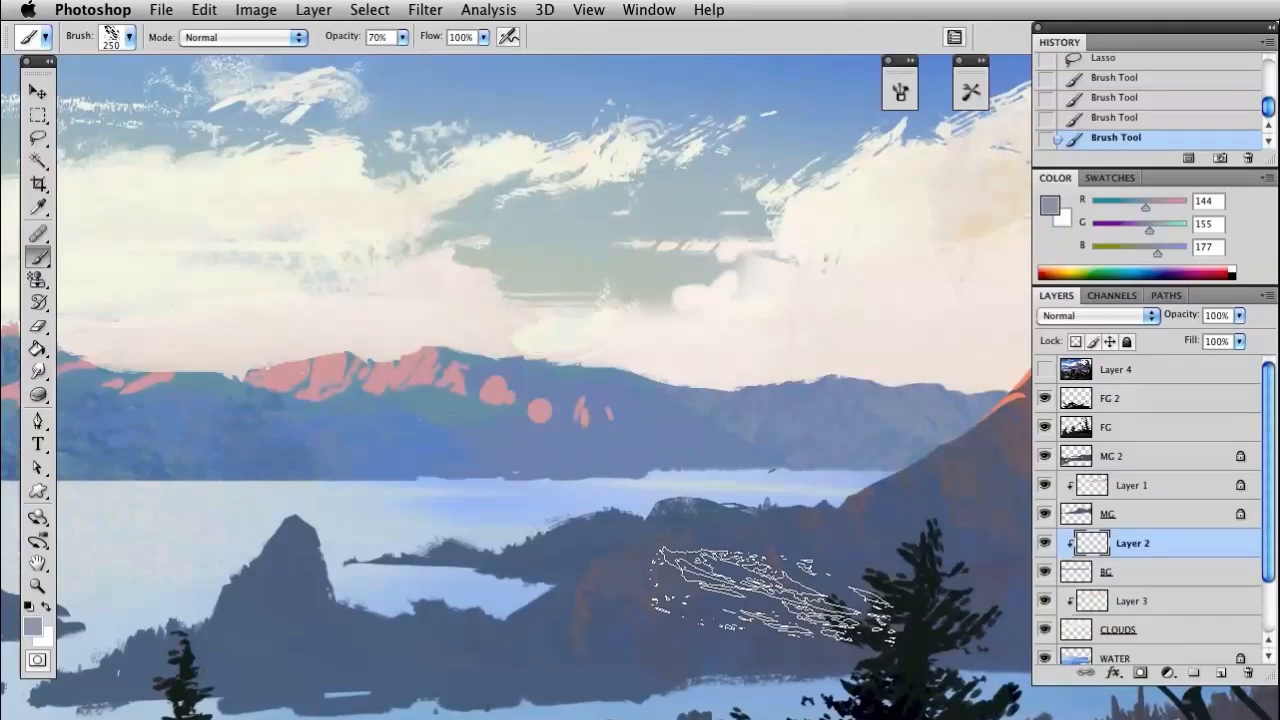
pyautogui.hotkey('ctrl', 'd')
# Sample the blue RGB 93, 126, 174 from the distant mountains' base and brush textured shading across their lower slopes
pyautogui.press('i')
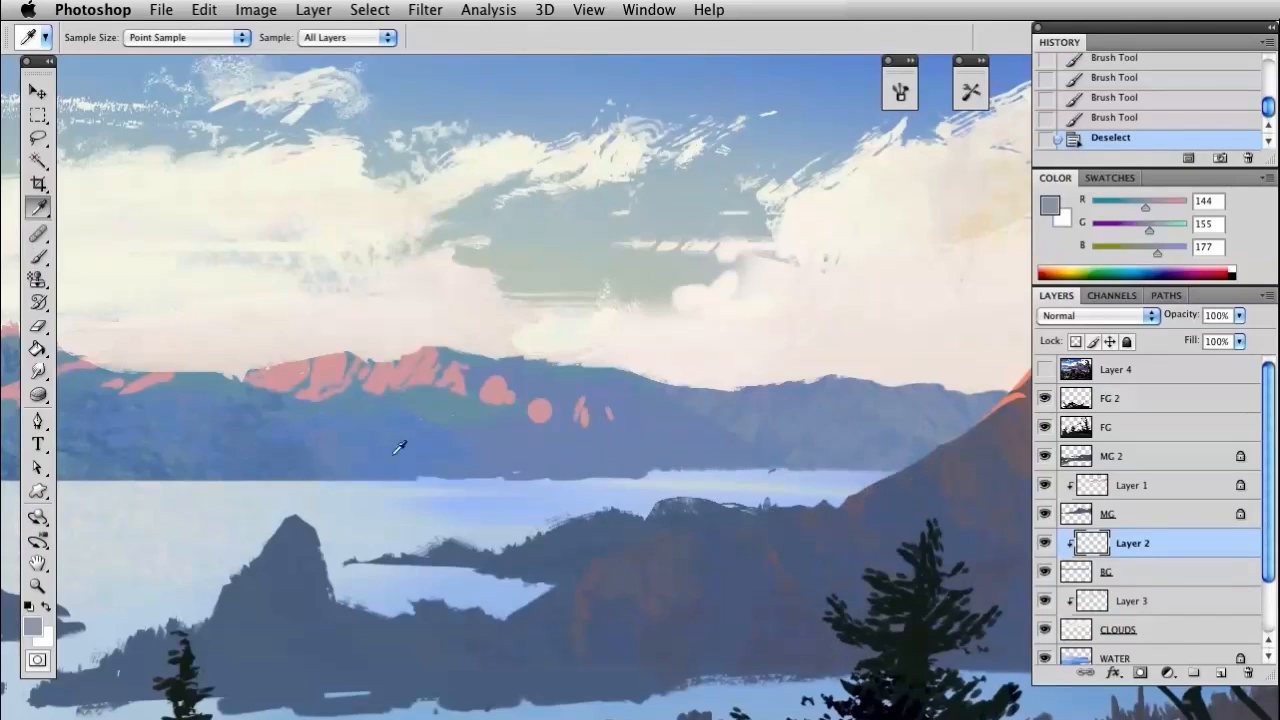
pyautogui.keyDown('alt'); pyautogui.click(252, 463); pyautogui.keyUp('alt')
pyautogui.moveTo(495, 367); pyautogui.dragTo(947, 657)
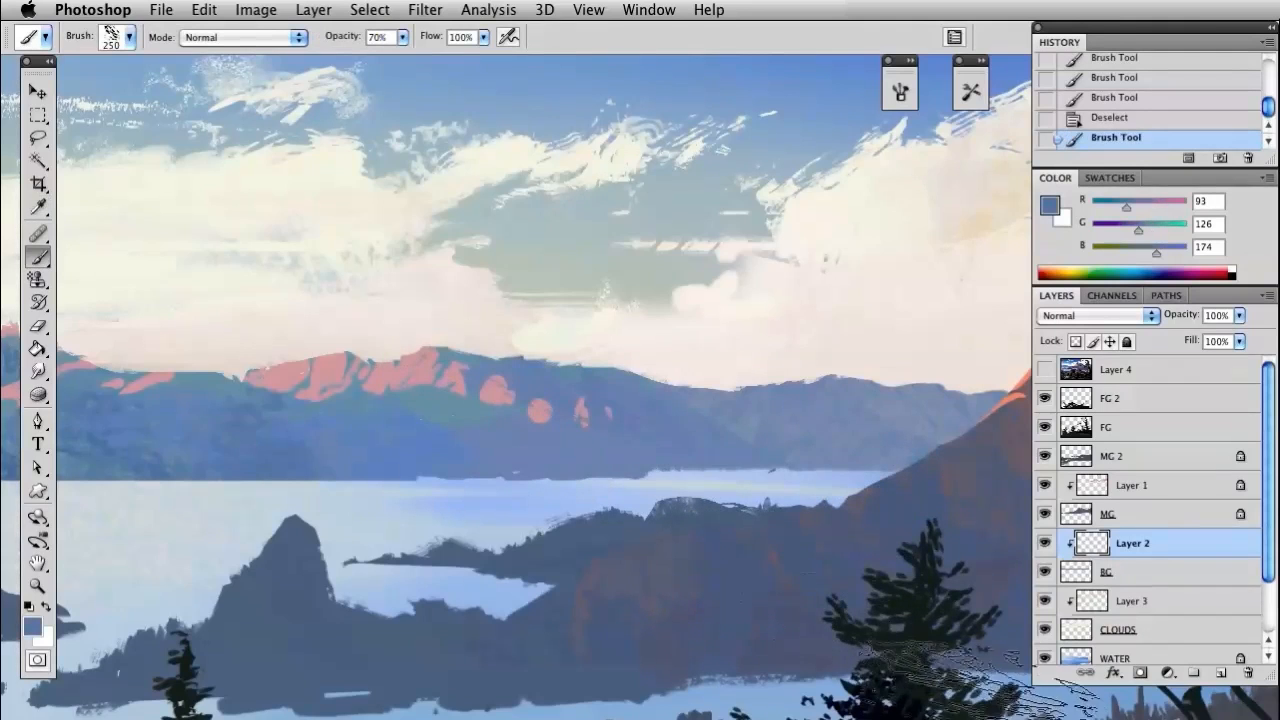
pyautogui.moveTo(727, 458); pyautogui.dragTo(850, 582)
pyautogui.moveTo(450, 512); pyautogui.dragTo(782, 589)
# Check Layer 2 by hiding and showing it, and select its pink highlights with the Magic Wand at tolerance 4
pyautogui.press('space')
pyautogui.moveTo(682, 431); pyautogui.dragTo(817, 312)
pyautogui.moveTo(698, 320); pyautogui.dragTo(756, 343)
pyautogui.press('space')
pyautogui.moveTo(518, 240); pyautogui.dragTo(703, 250)
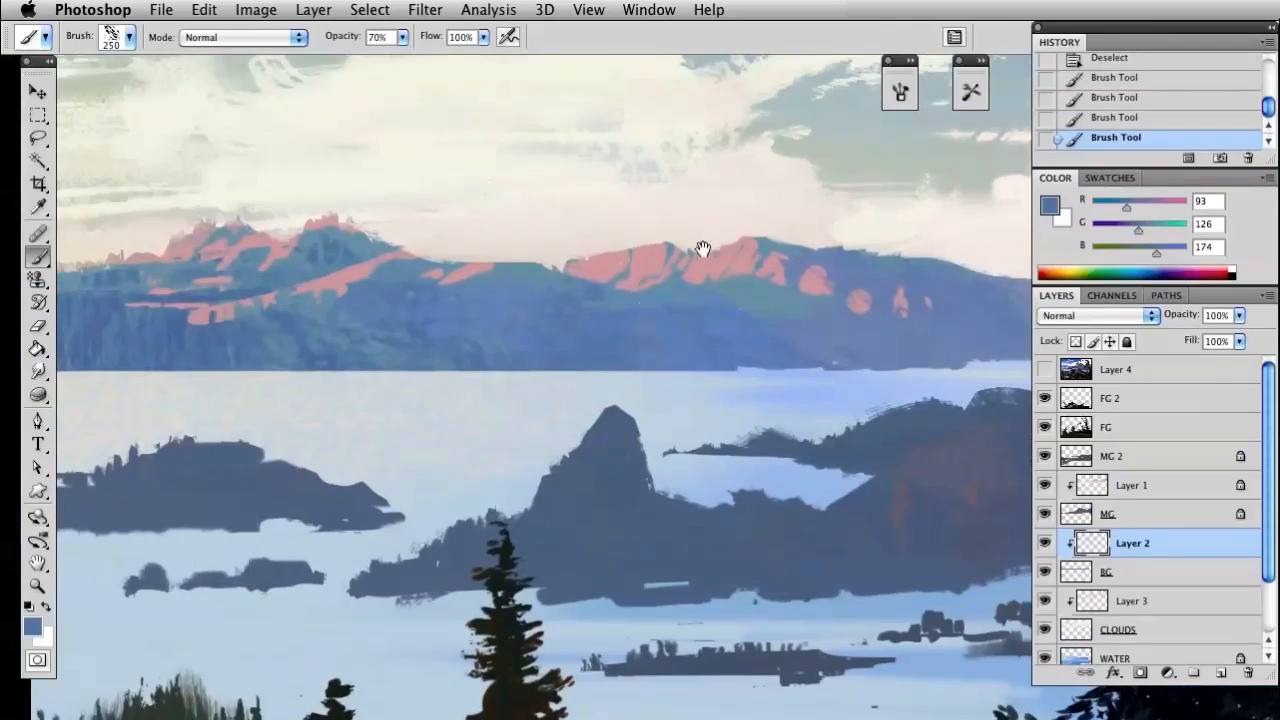
pyautogui.click(1044, 542)
pyautogui.click(1044, 542)
pyautogui.press('w')
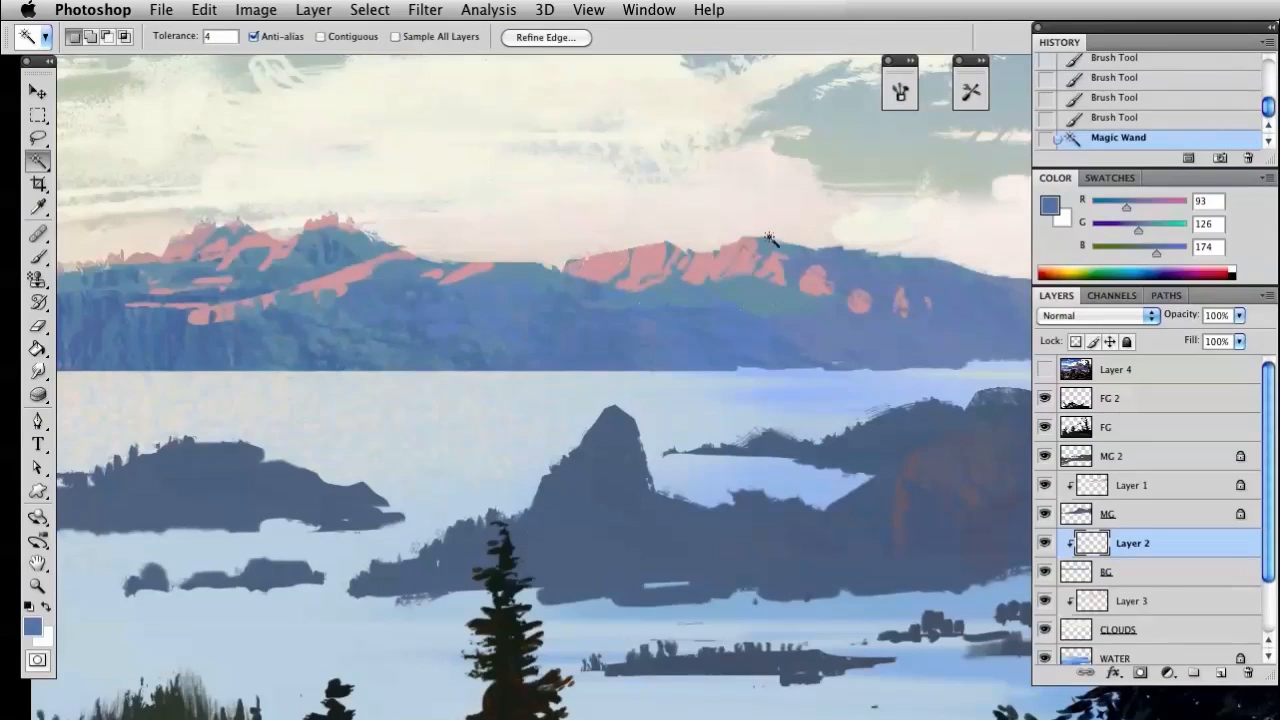
# Brush textured warm yellows RGB 255, 225, 163 and 255, 244, 163 over the central hill's pink highlights, undoing the stroke on the left mountain
pyautogui.press('i')
pyautogui.click(714, 260)
pyautogui.moveTo(1172, 209)
pyautogui.mouseDown()
pyautogui.moveTo(1185, 211)
pyautogui.moveTo(1175, 231)
pyautogui.mouseUp()
pyautogui.press('b')
pyautogui.moveTo(469, 407); pyautogui.dragTo(305, 619)
pyautogui.moveTo(706, 204); pyautogui.dragTo(688, 246)
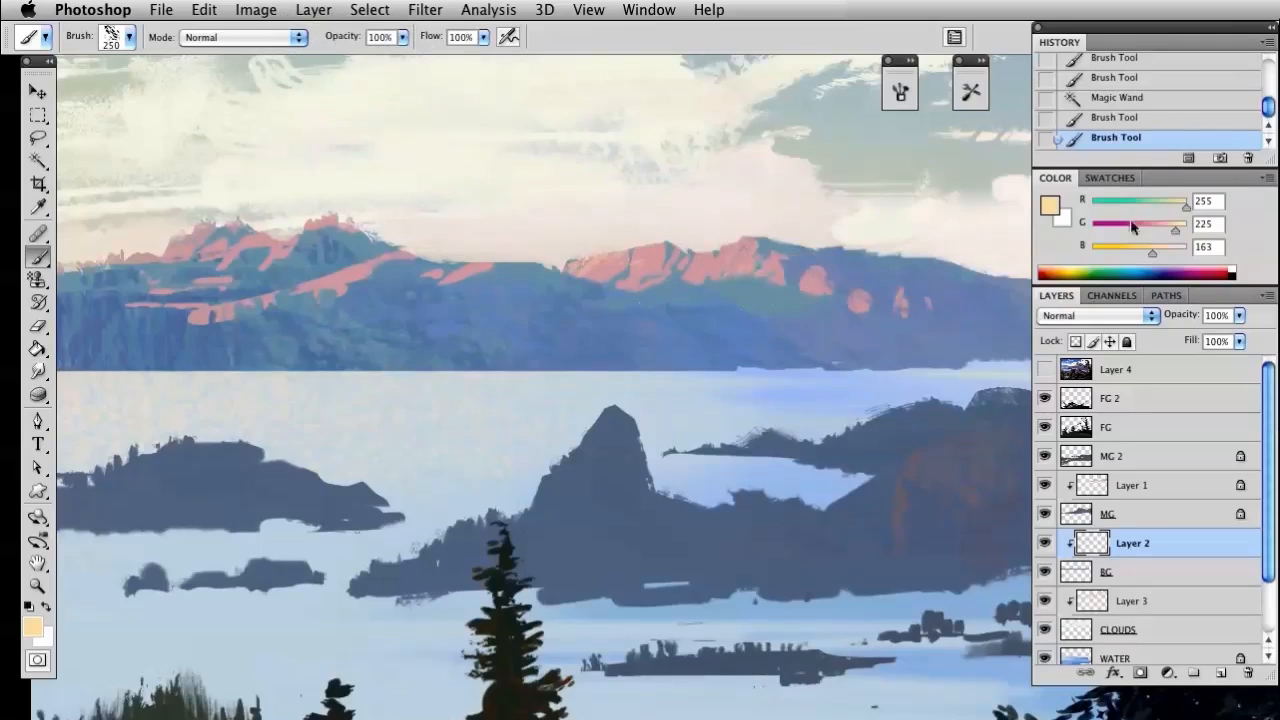
pyautogui.moveTo(638, 210); pyautogui.dragTo(622, 256)
pyautogui.moveTo(632, 224); pyautogui.dragTo(610, 268)
pyautogui.click(275, 292)
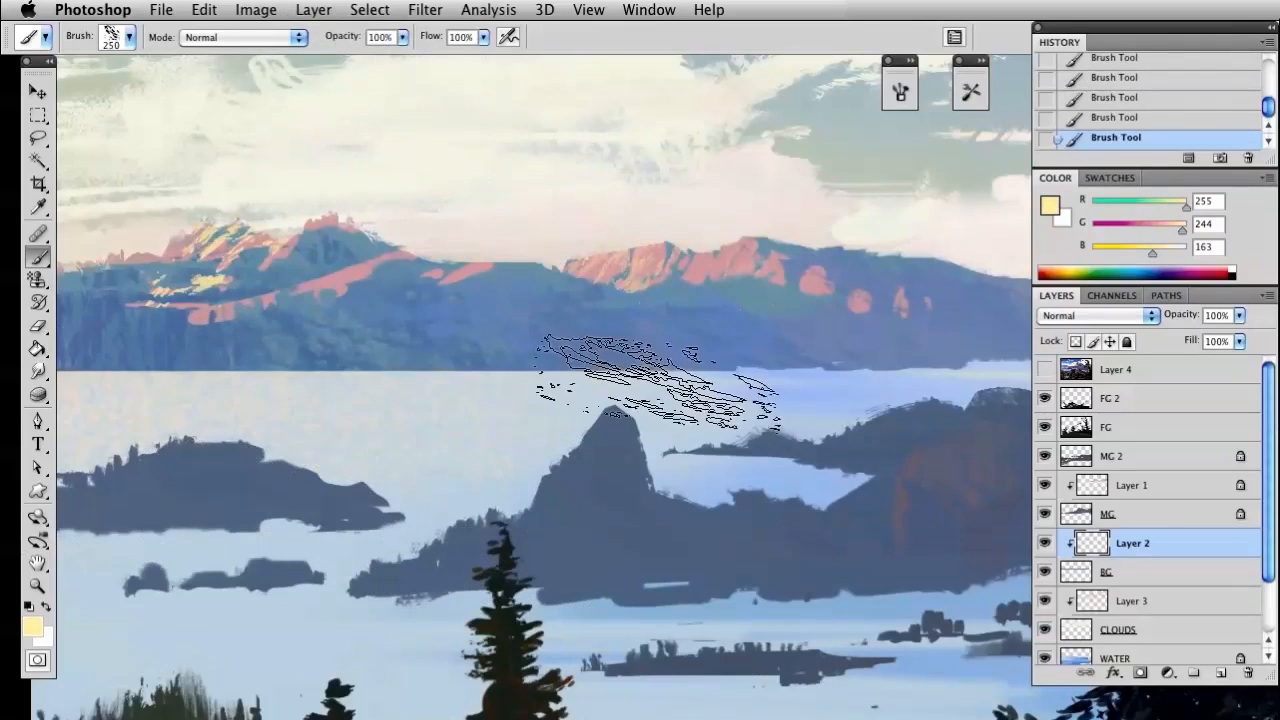
pyautogui.hotkey('ctrl', 'z')
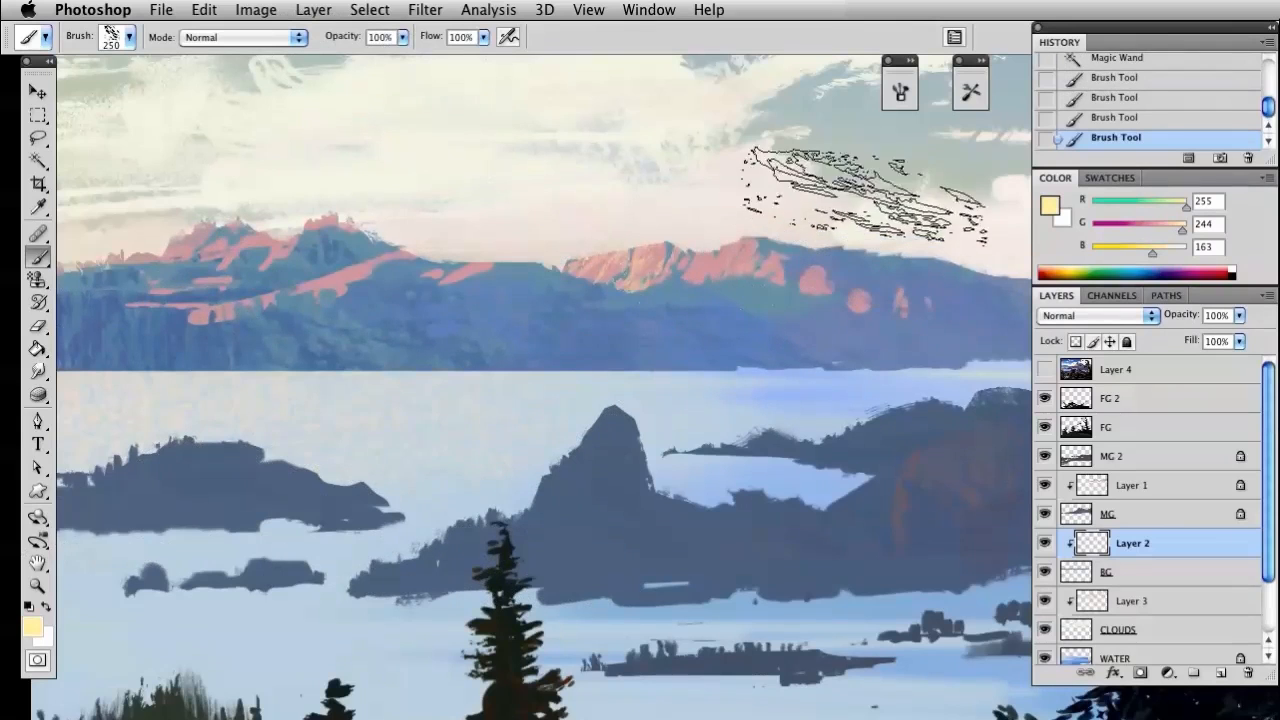
# On the BG layer, brush with slate blue RGB 88, 107, 135 at 40% opacity and lock the layer's transparent pixels
pyautogui.moveTo(792, 369); pyautogui.dragTo(720, 383)
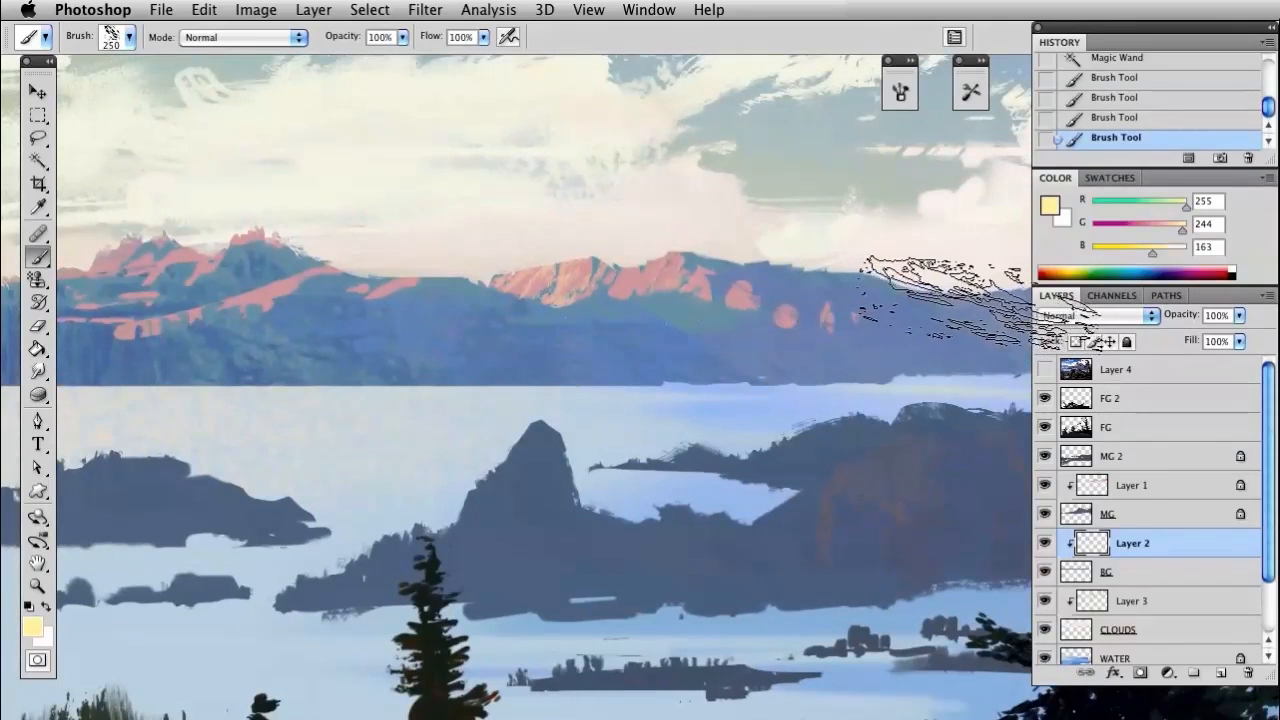
pyautogui.moveTo(667, 337); pyautogui.dragTo(822, 328)
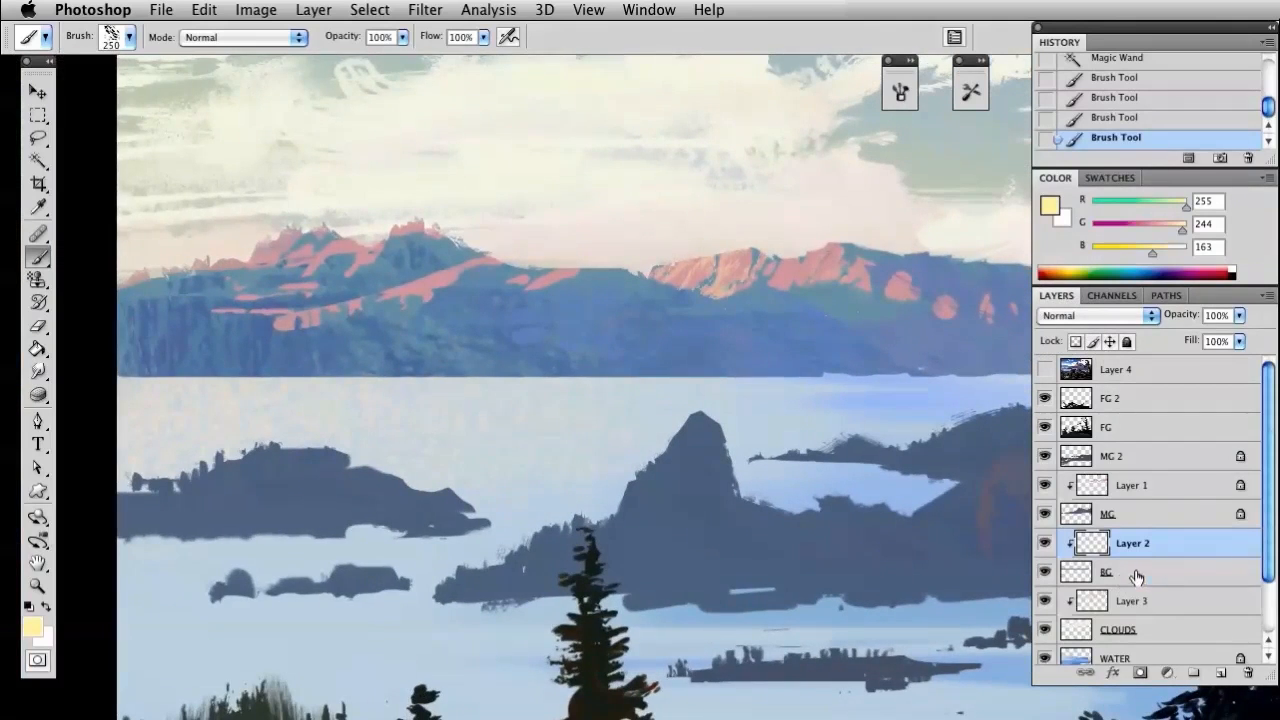
pyautogui.press('i')
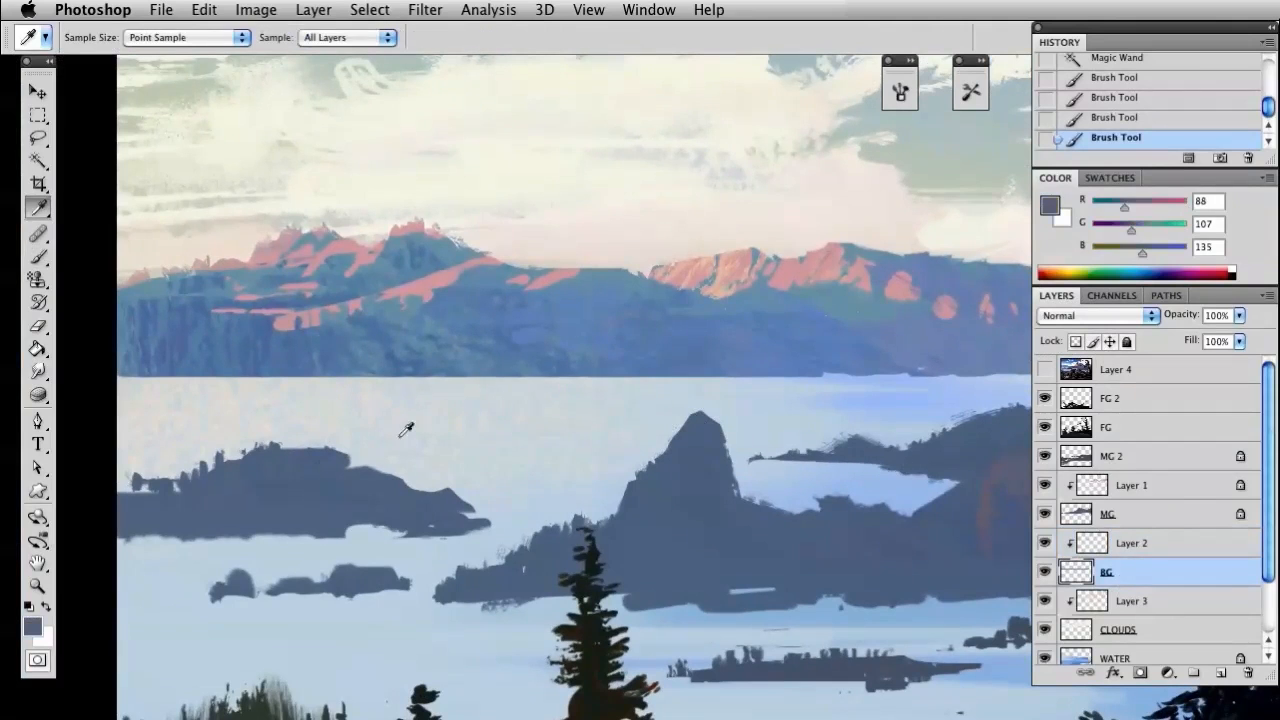
pyautogui.press('b')
pyautogui.moveTo(291, 45); pyautogui.dragTo(287, 45)
pyautogui.click(553, 285)
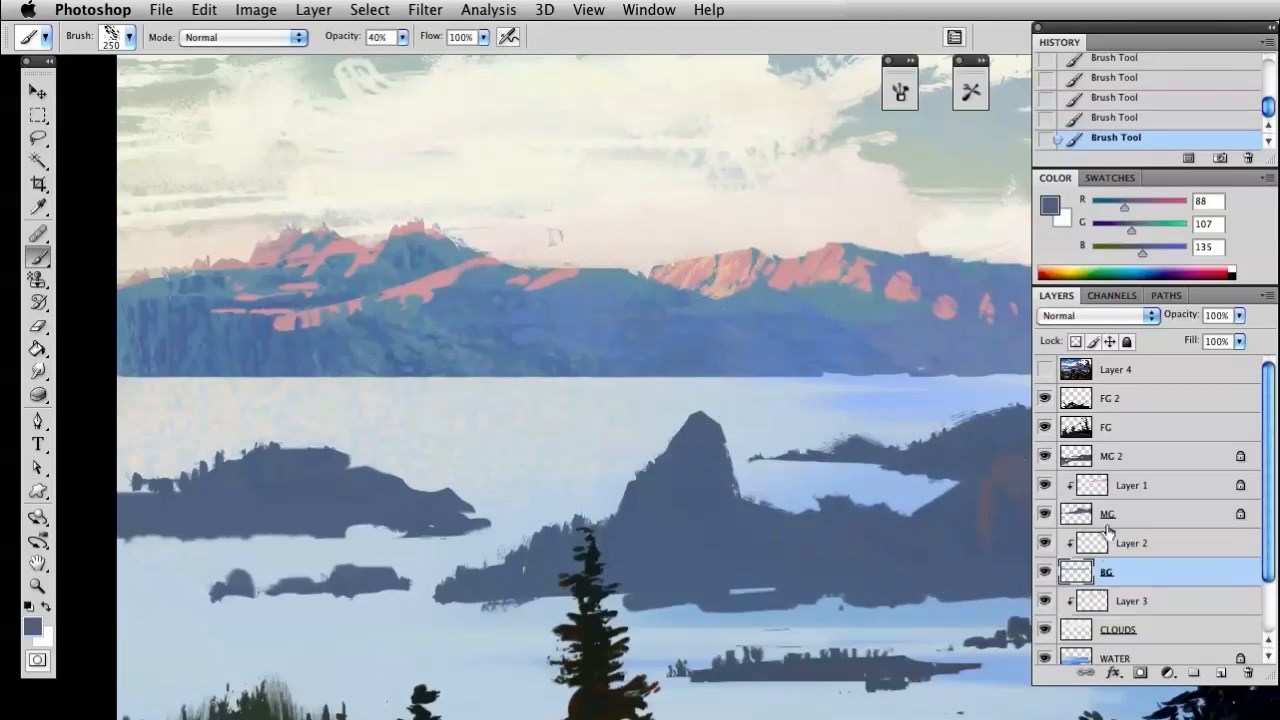
pyautogui.click(820, 348)
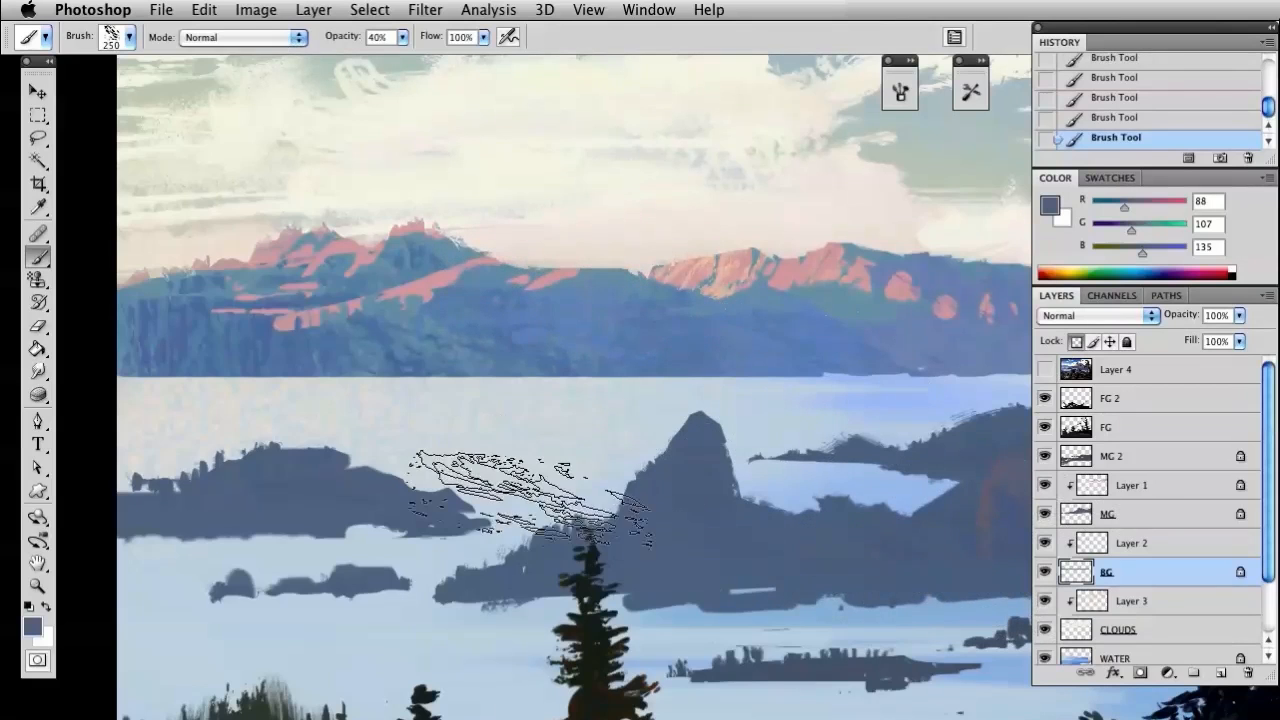
# Clear the selection, sample slate blue RGB 86, 106, 134, and brush faint textured shading over the distant mountains on BG
pyautogui.press('i')
pyautogui.press('super+d')
pyautogui.press('b')
pyautogui.click(605, 328)
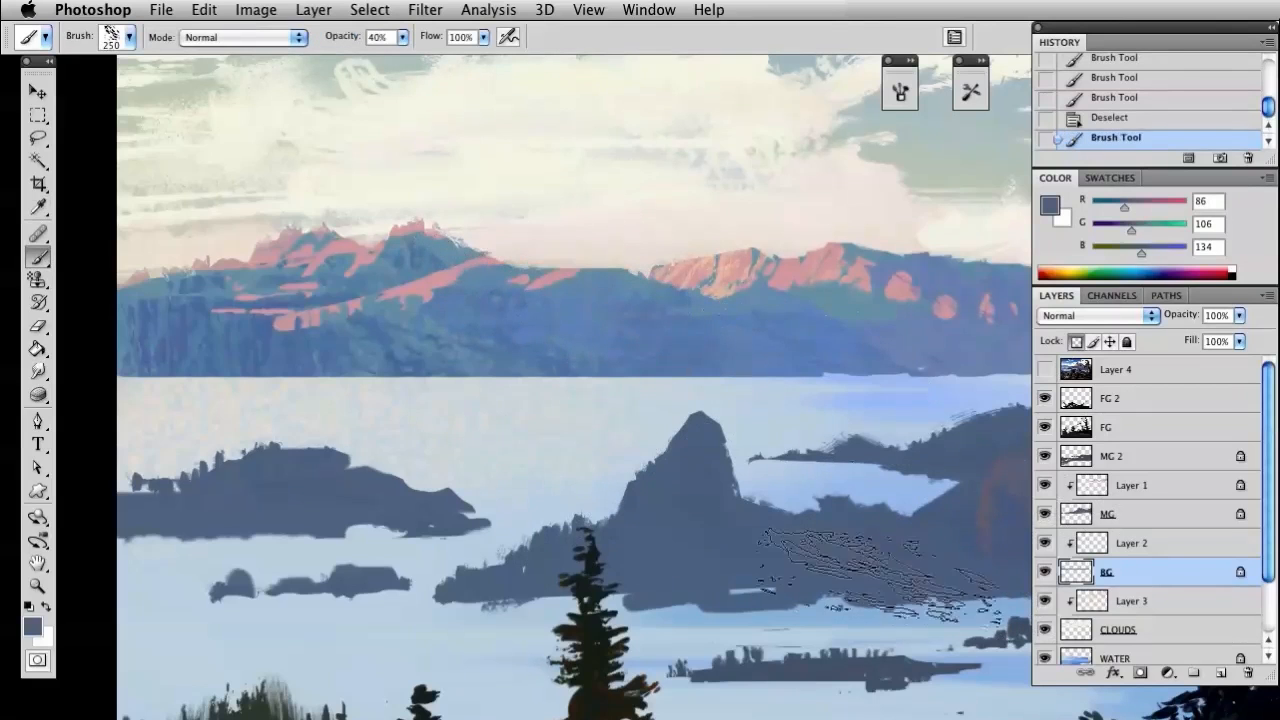
pyautogui.moveTo(495, 250)
pyautogui.mouseDown()
pyautogui.moveTo(742, 446)
pyautogui.moveTo(688, 498)
pyautogui.mouseUp()
pyautogui.moveTo(571, 274); pyautogui.dragTo(762, 428)
pyautogui.moveTo(968, 477); pyautogui.dragTo(968, 564)
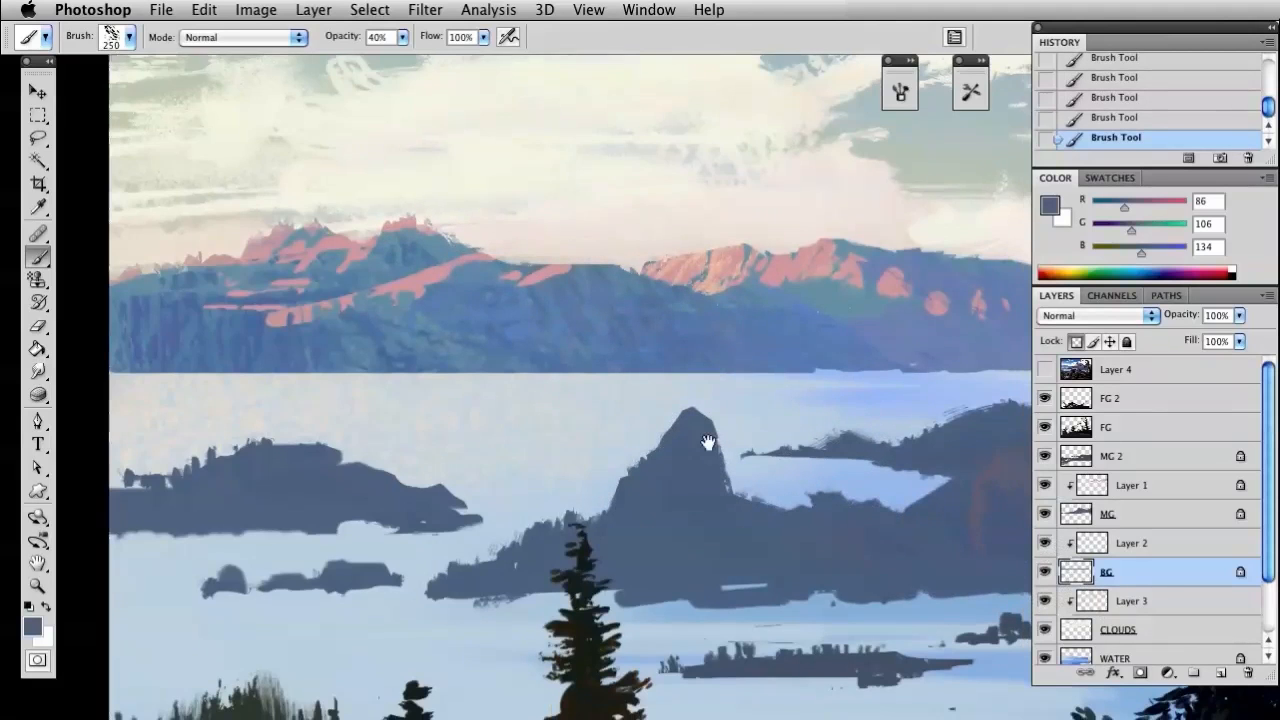
# Sample the grey-teal RGB 114, 151, 171 from the slope below the central hill's highlights
pyautogui.moveTo(703, 440); pyautogui.dragTo(790, 375)
pyautogui.press('i')
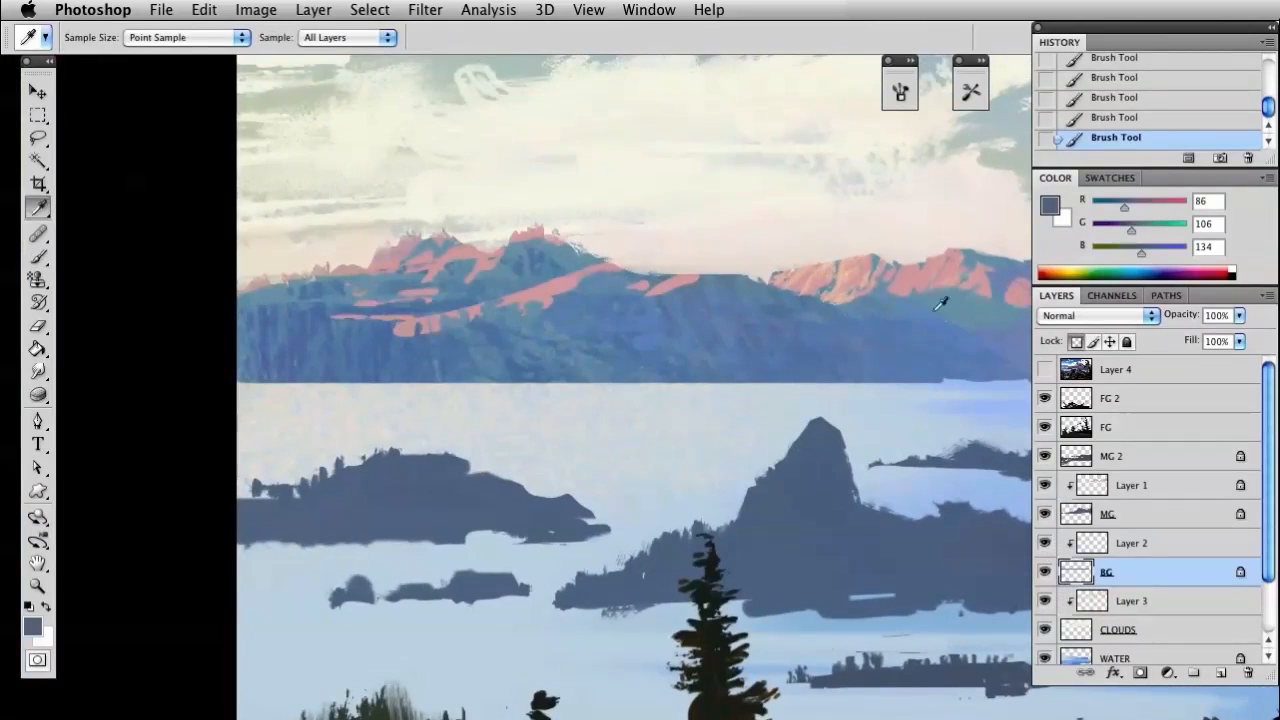
pyautogui.press('b')
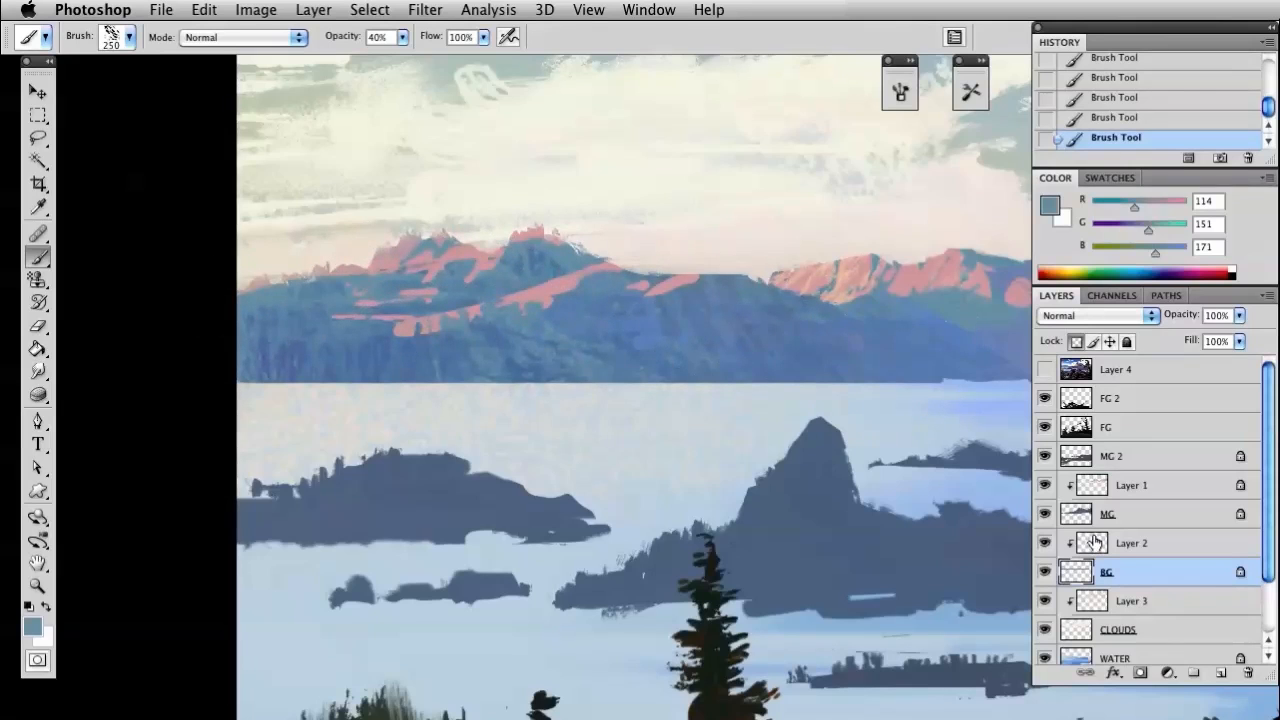
# Compare the whole painting with the MG layer hidden and shown, and make MG the active layer
pyautogui.moveTo(906, 412); pyautogui.dragTo(686, 457)
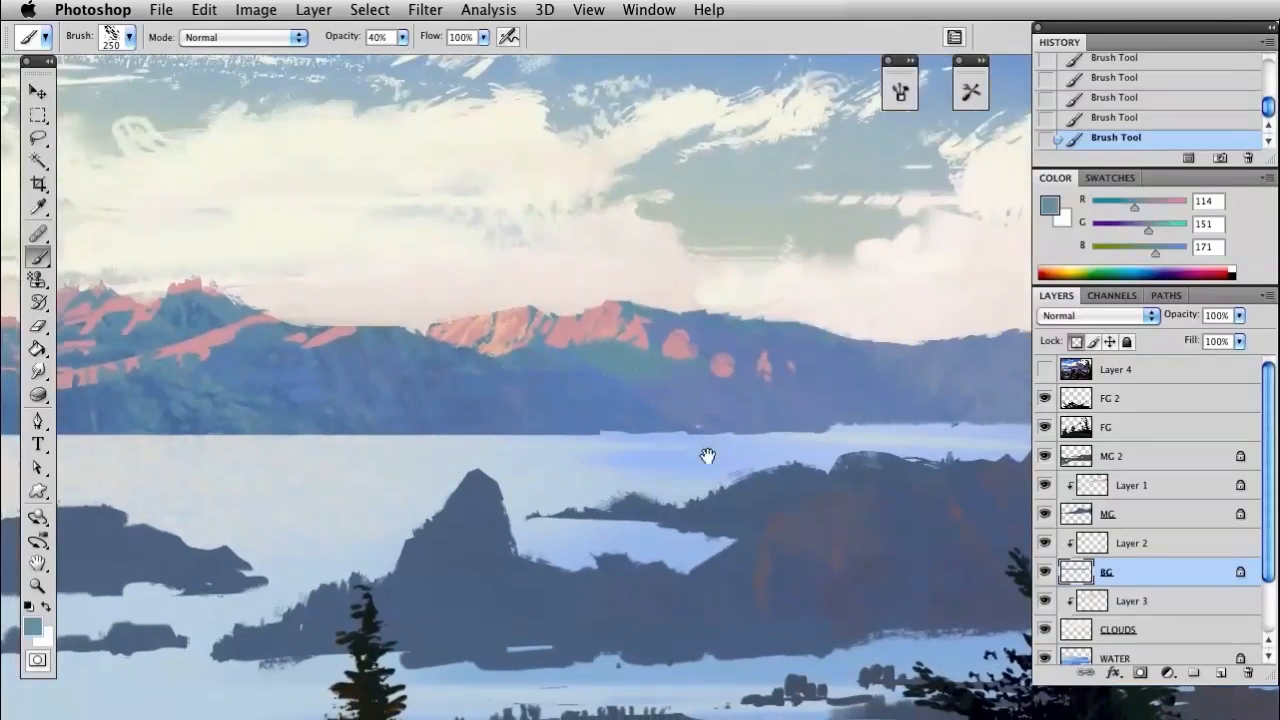
pyautogui.moveTo(794, 460); pyautogui.dragTo(492, 369)
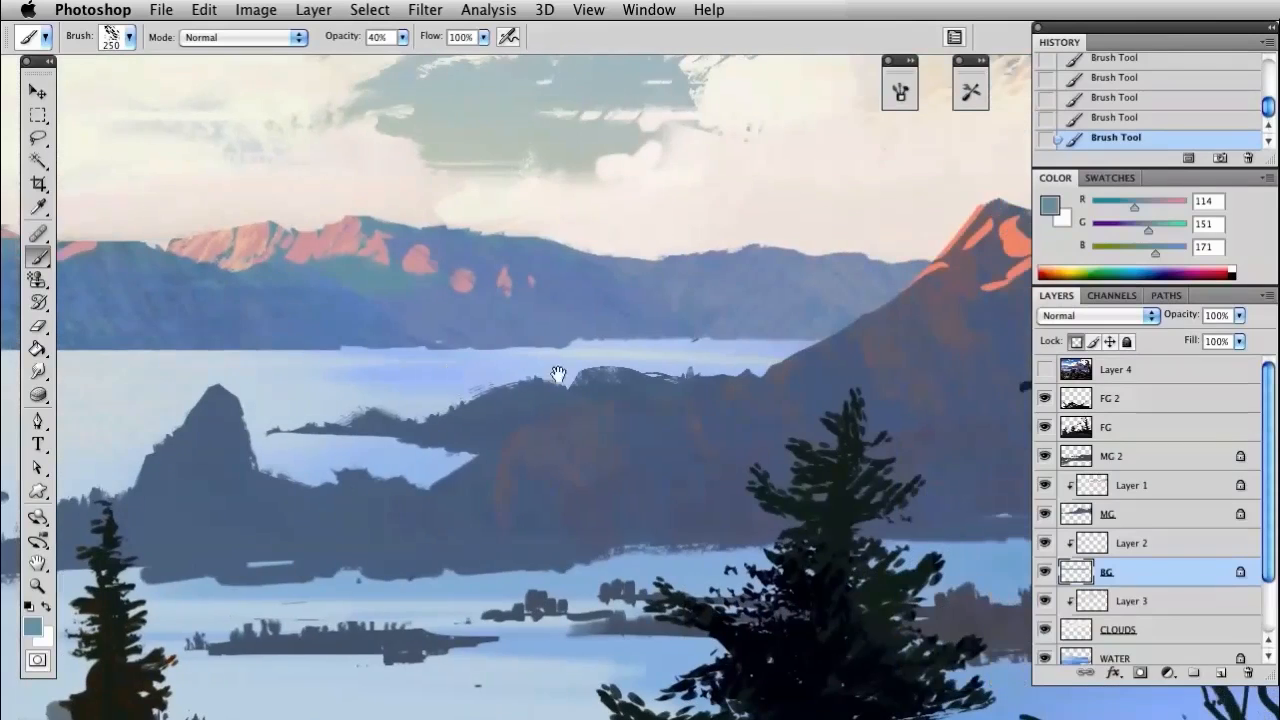
pyautogui.click(1043, 514)
pyautogui.click(1043, 514)
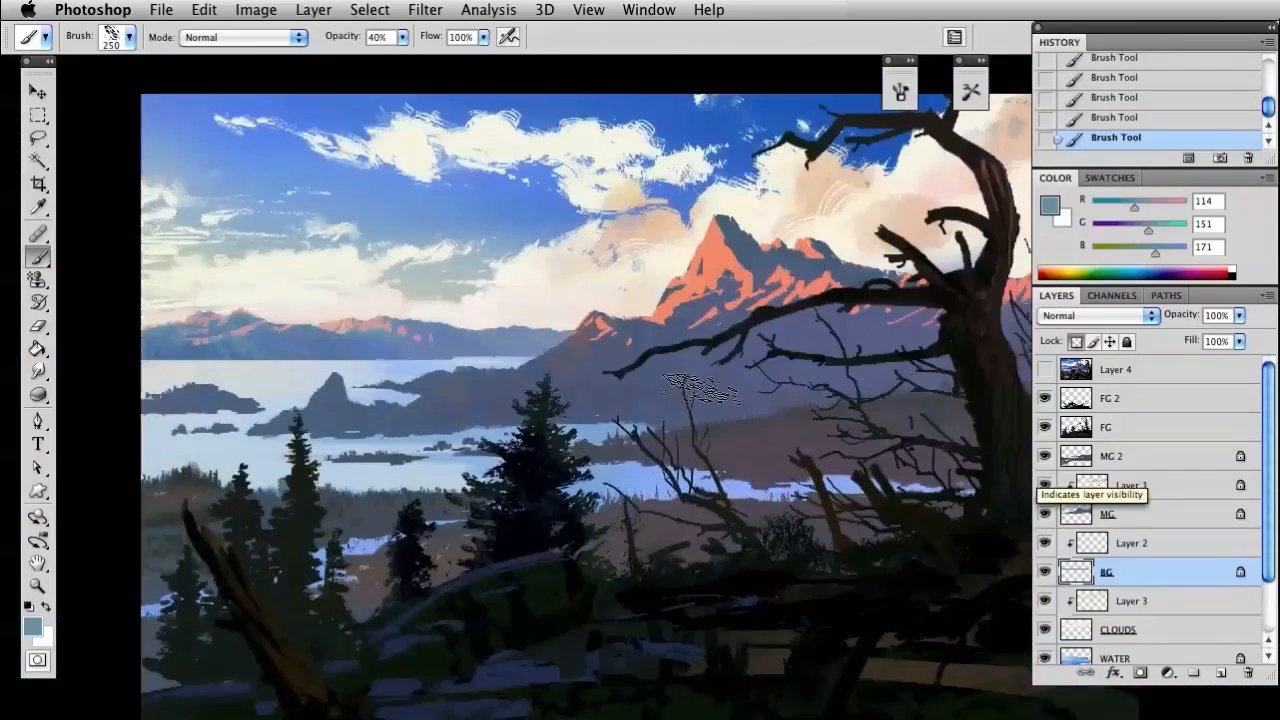
pyautogui.moveTo(690, 458); pyautogui.dragTo(616, 454)
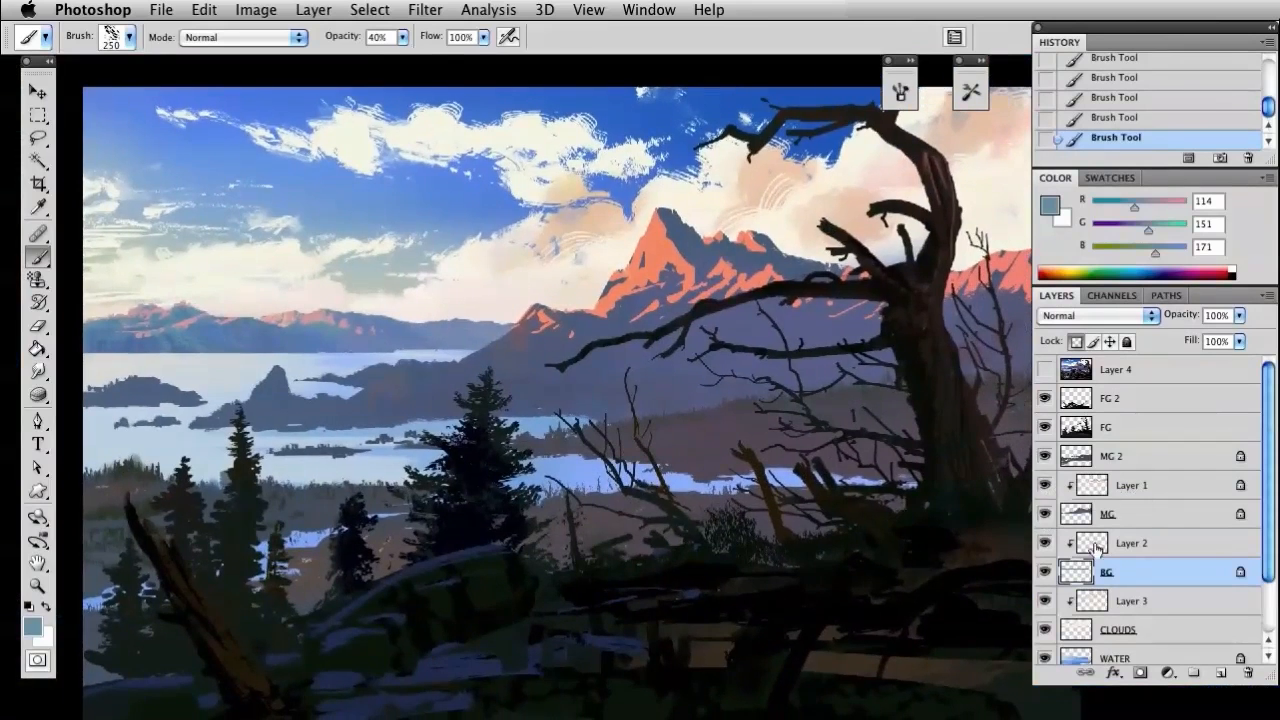
pyautogui.click(1042, 516)
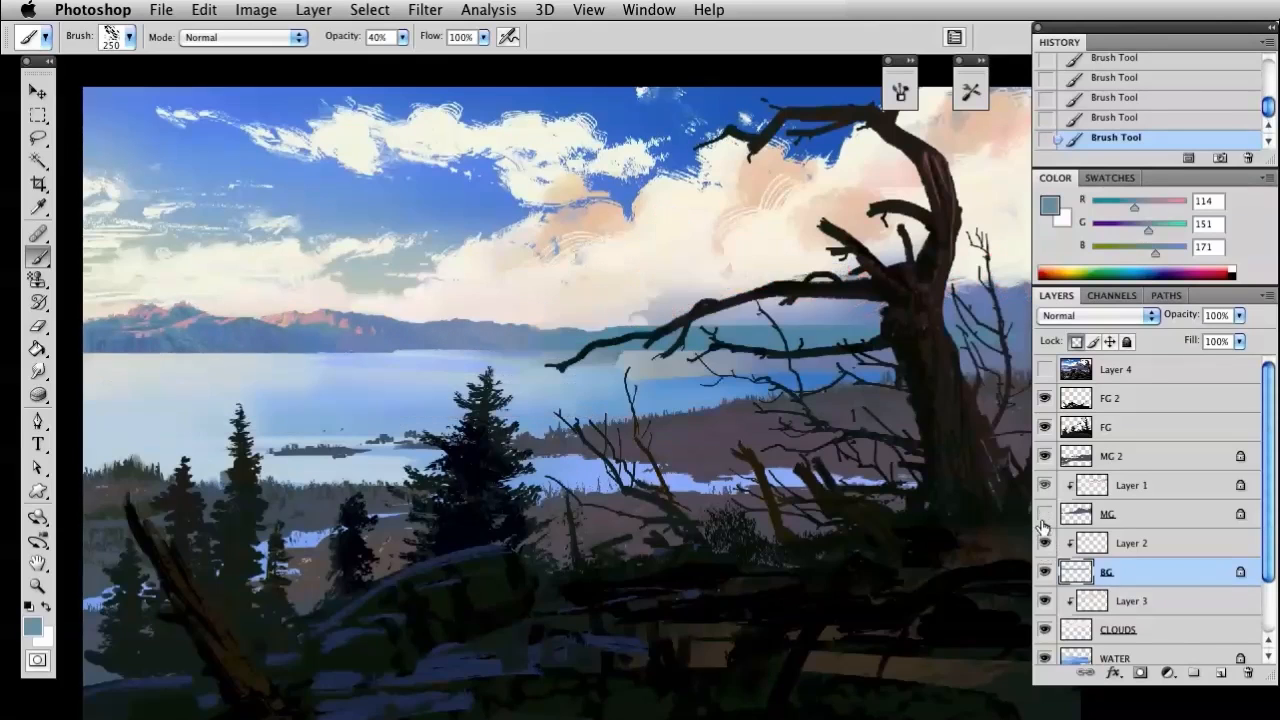
pyautogui.click(1043, 514)
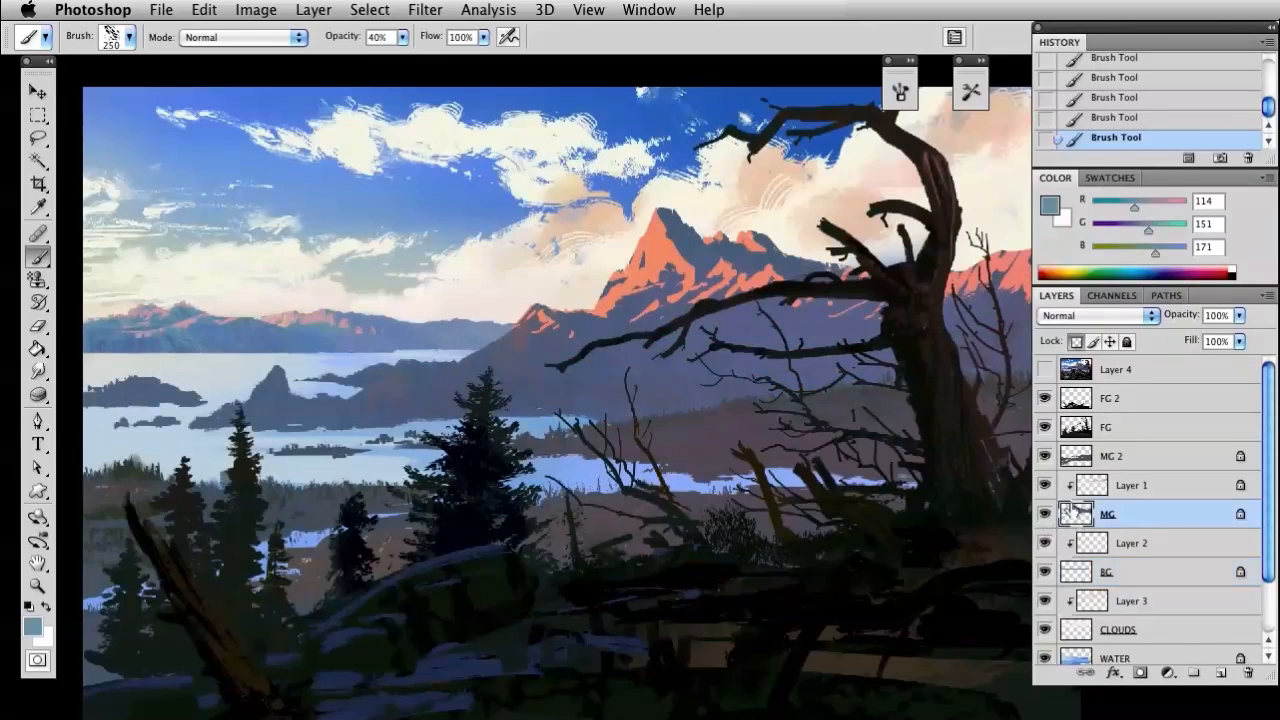
# View the islands at actual pixels, sample their slate blue RGB 85, 105, 134, and shift the brush color to teal RGB 57, 105, 103
pyautogui.press('h')
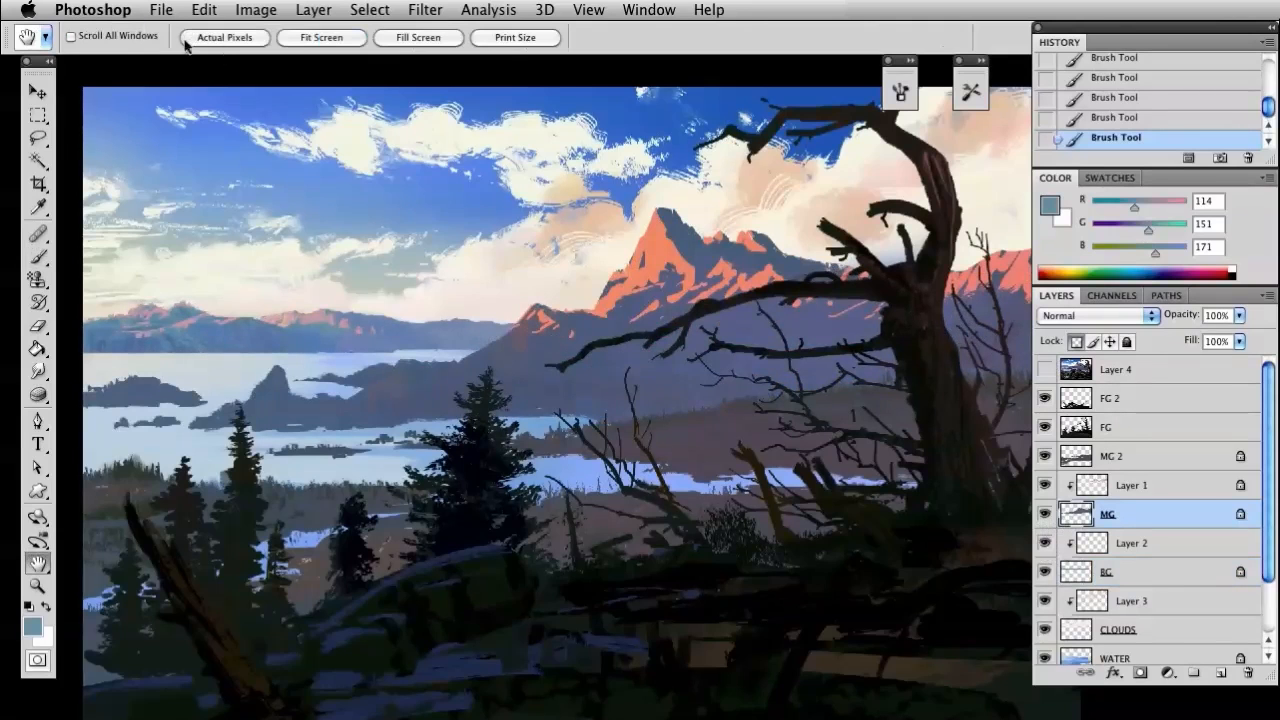
pyautogui.click(220, 40)
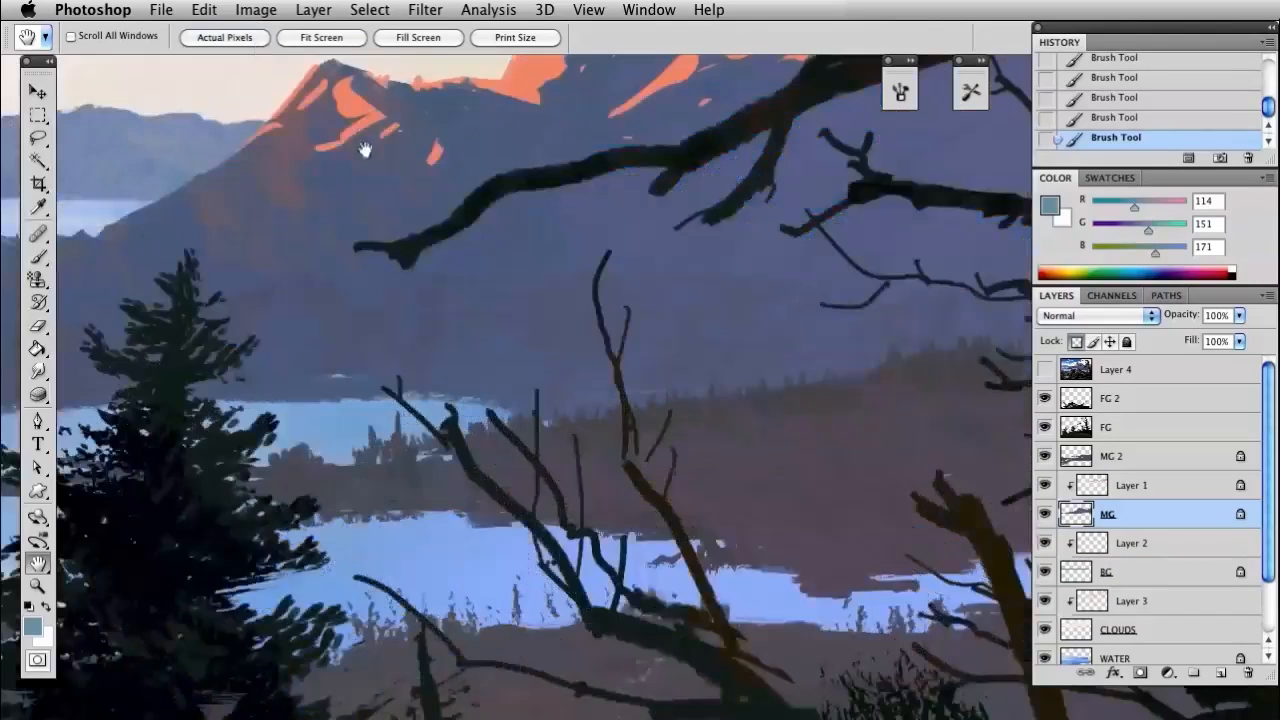
pyautogui.moveTo(429, 409); pyautogui.dragTo(686, 408)
pyautogui.moveTo(489, 378); pyautogui.dragTo(571, 363)
pyautogui.press('i')
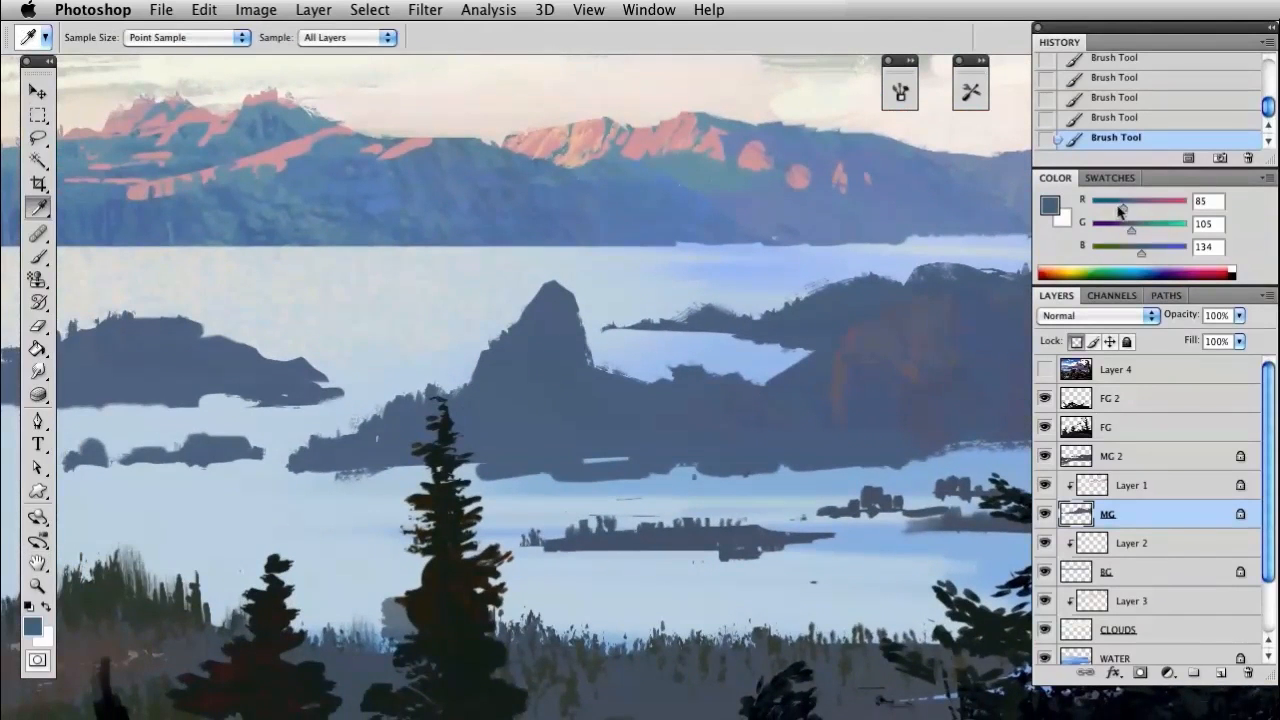
pyautogui.click(1133, 249)
pyautogui.press('b')
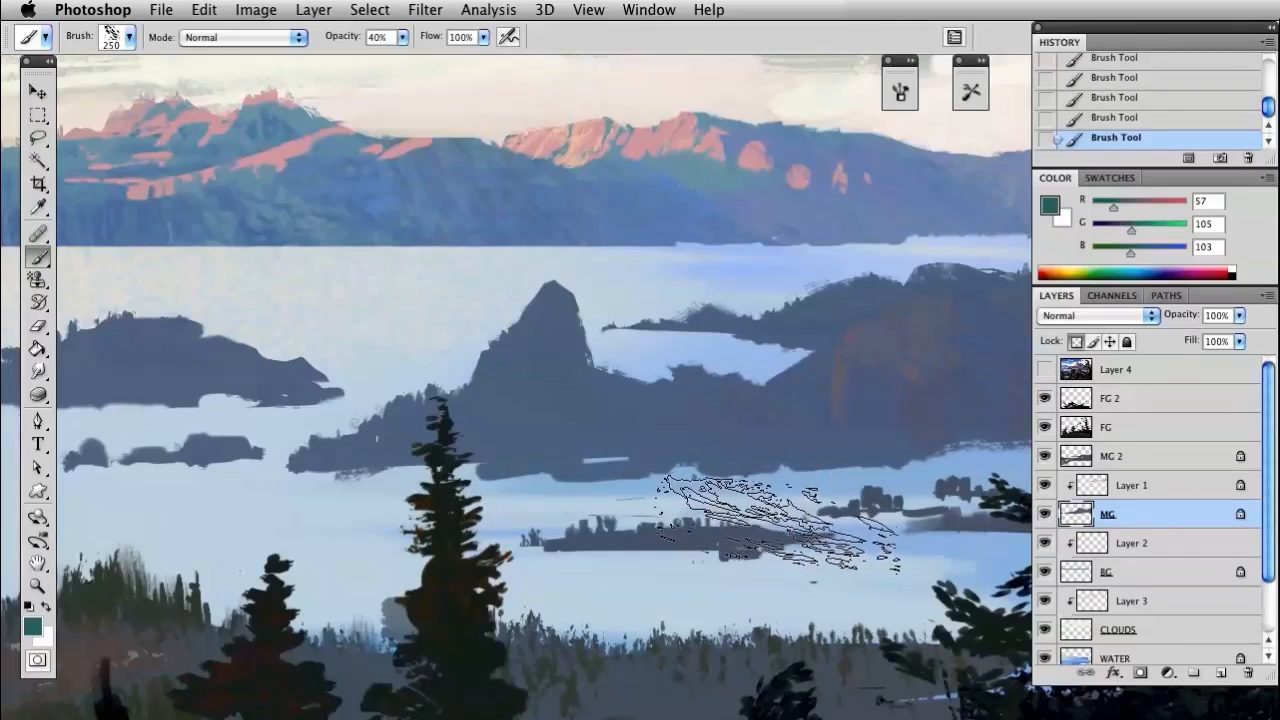
# Darken the brush color to green RGB 57, 87, 62 and brush faint texture over the midground hills' lower slopes on MG
pyautogui.moveTo(679, 549); pyautogui.dragTo(434, 537)
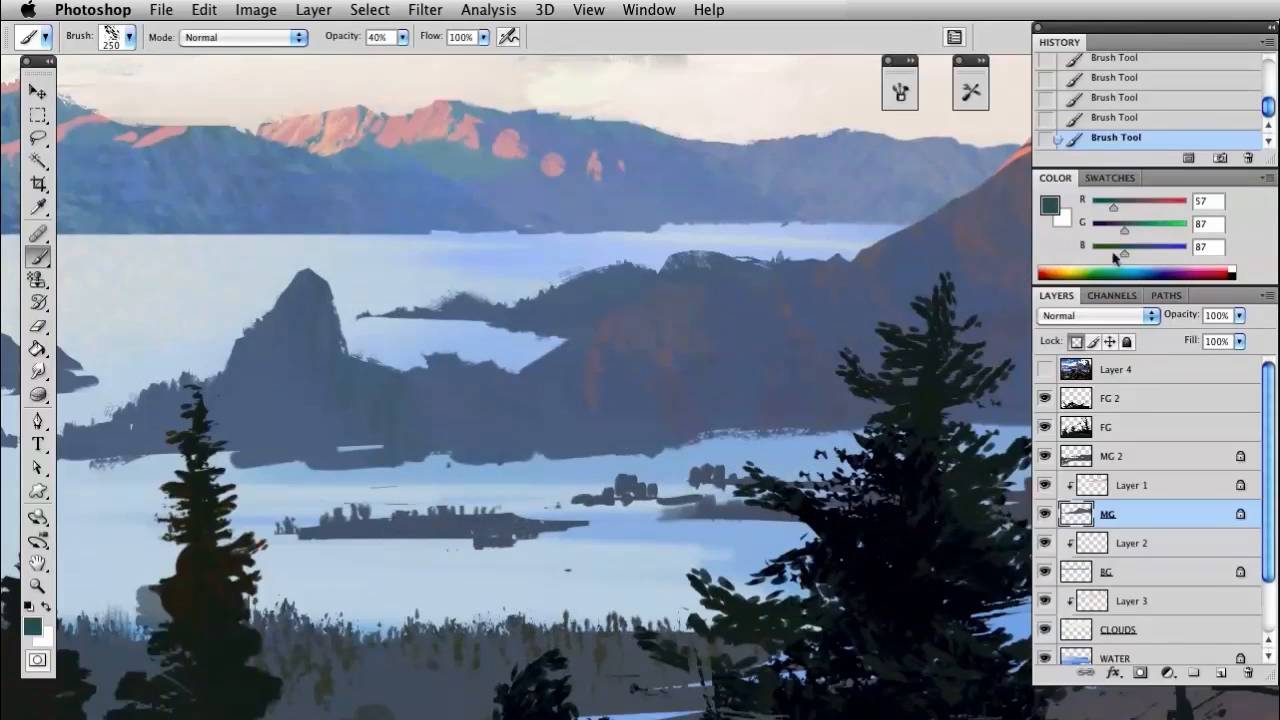
pyautogui.moveTo(1117, 254); pyautogui.dragTo(1115, 254)
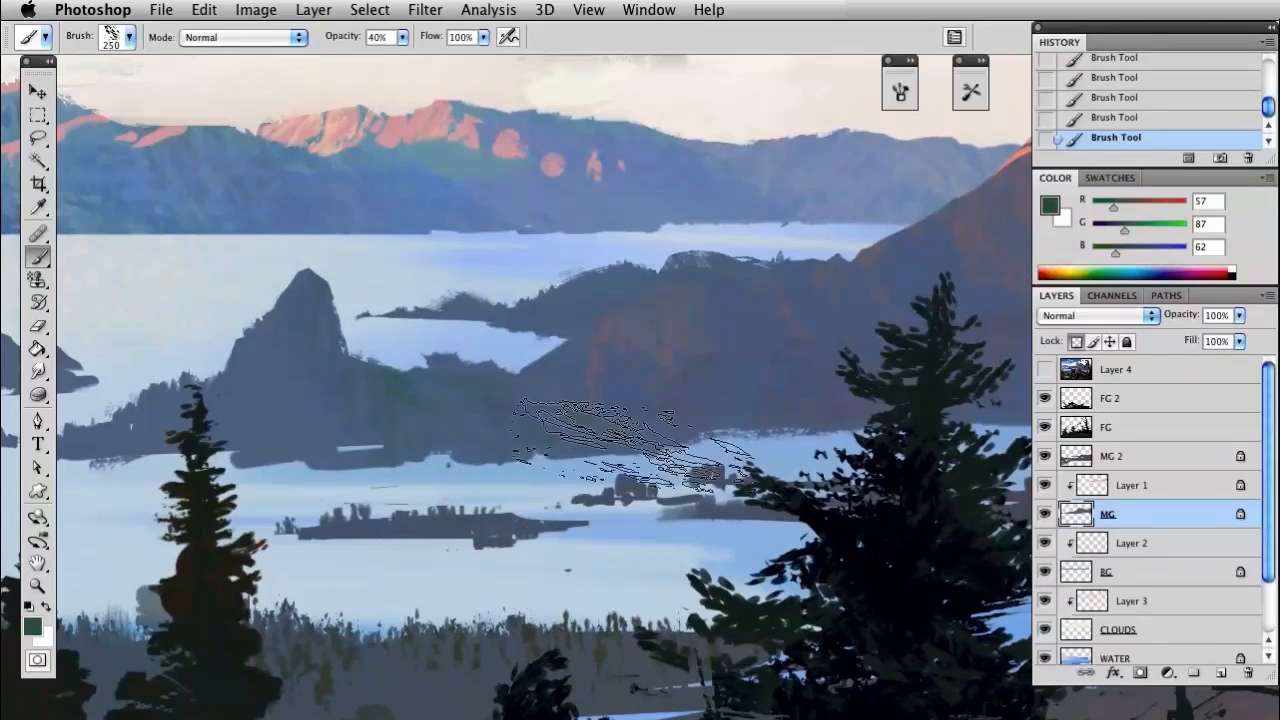
pyautogui.moveTo(674, 531); pyautogui.dragTo(426, 576)
pyautogui.hscroll(10, 515, 390)
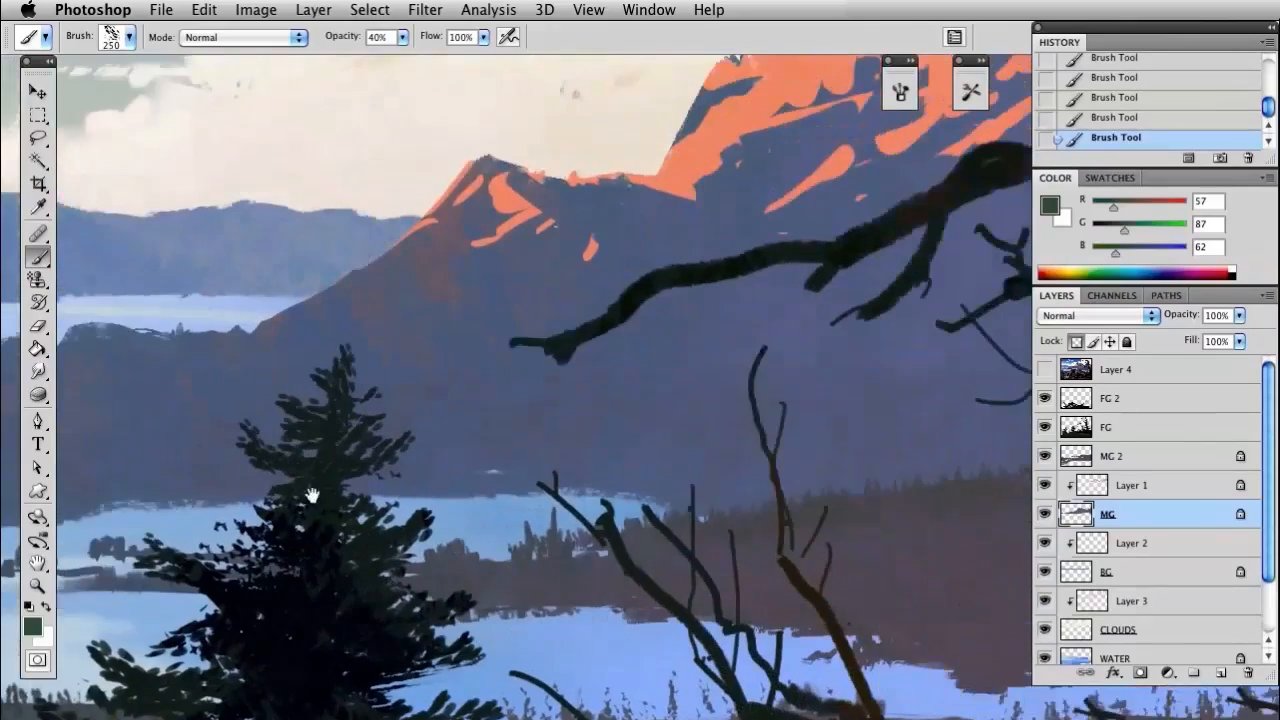